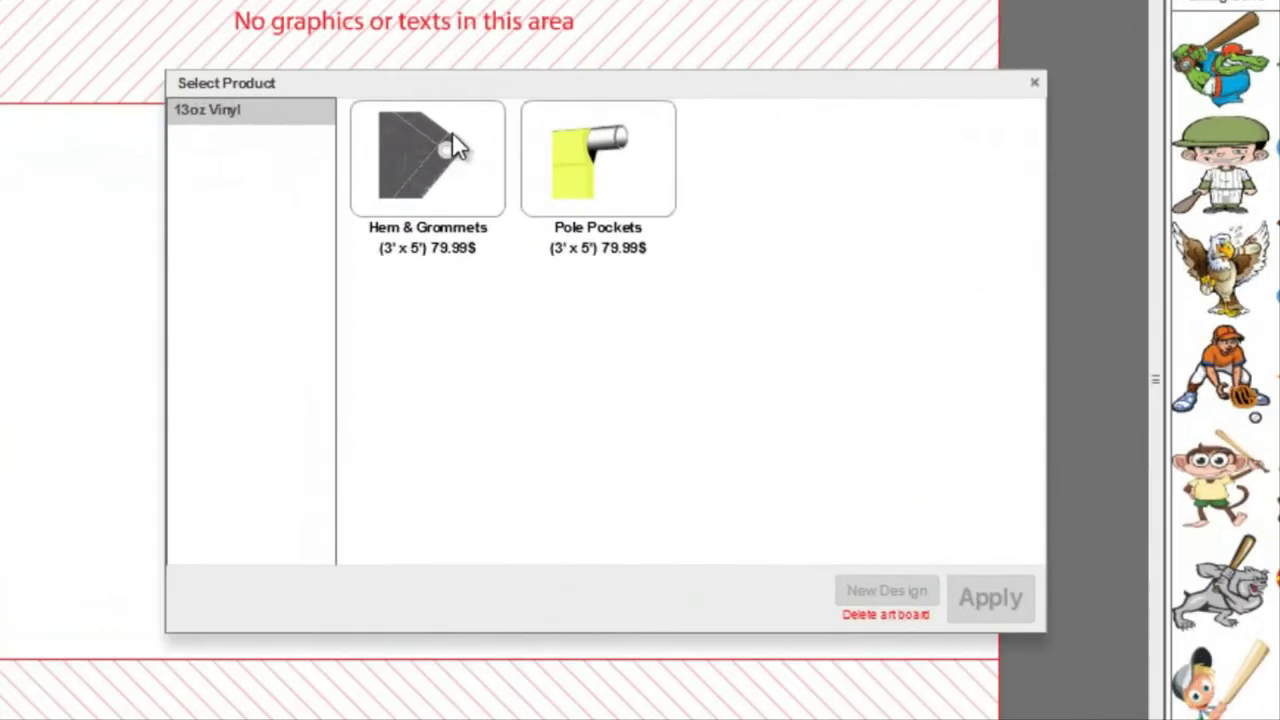
Step: Choose the 13oz Vinyl Hem & Grommets 3'x5' banner product and apply it
click(454, 155)
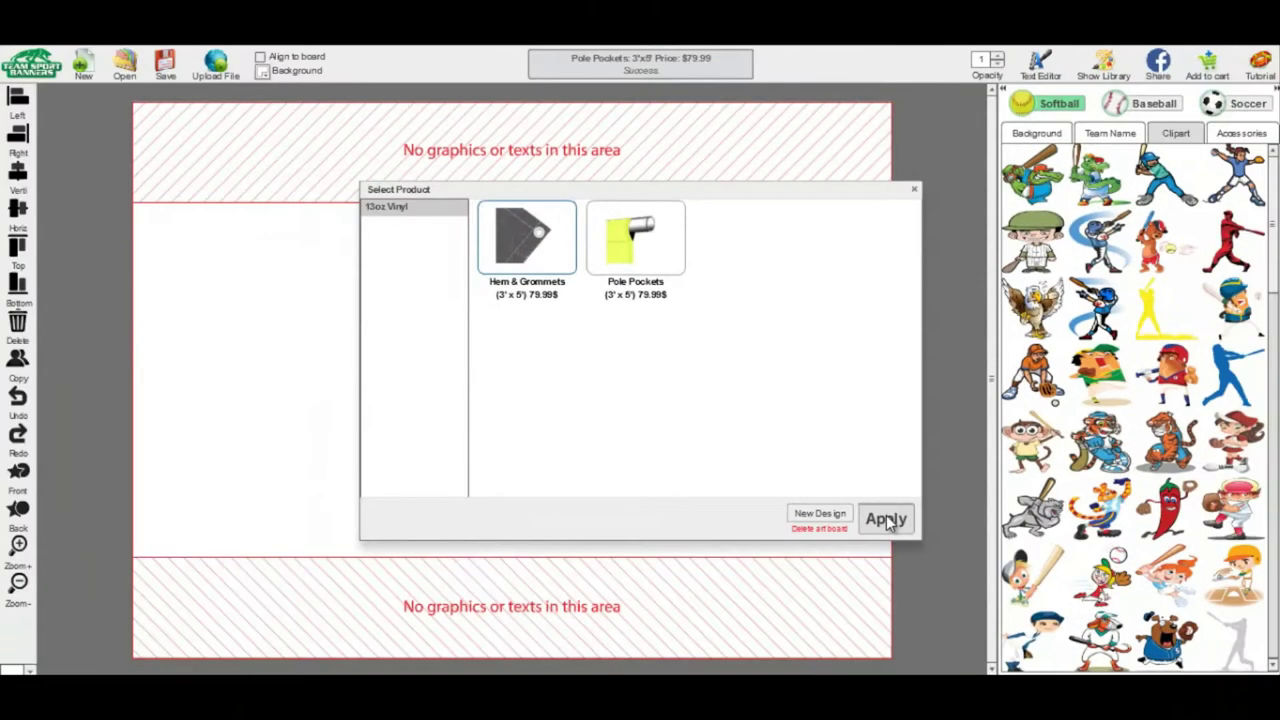
click(962, 576)
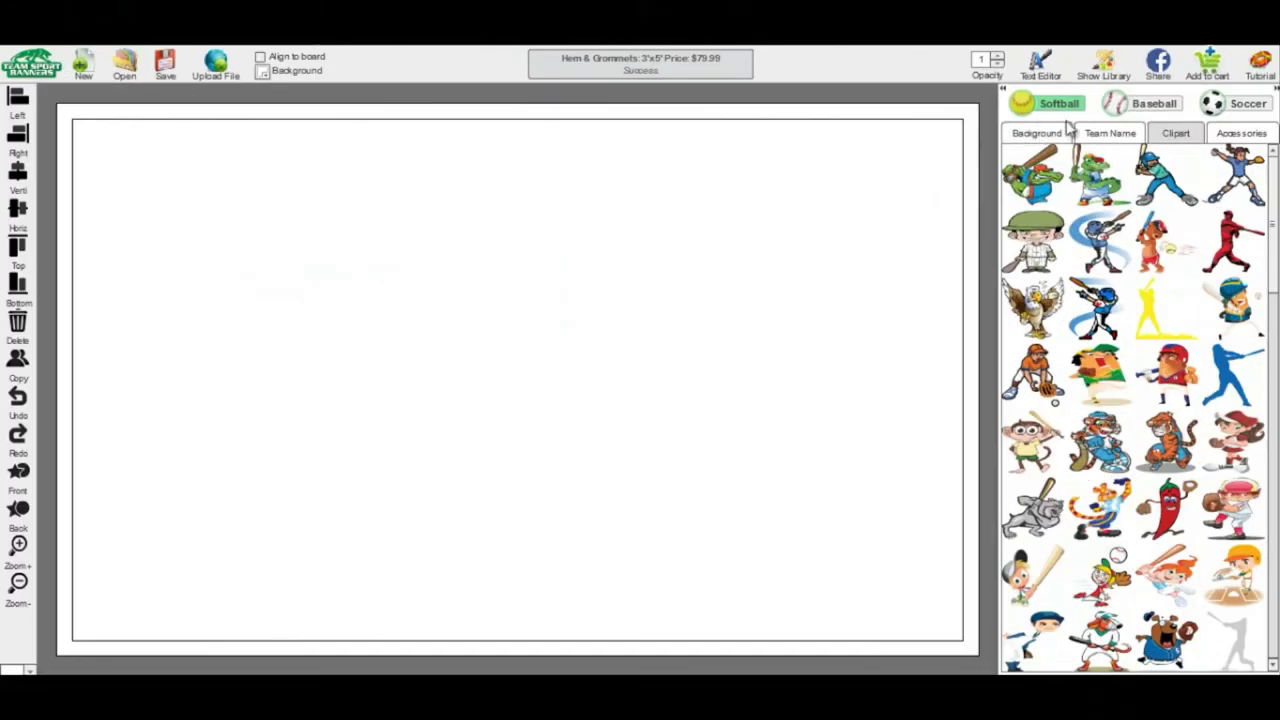
Step: Try the red circles Pole Pocket softball background, then fill the background with solid cyan
click(1060, 104)
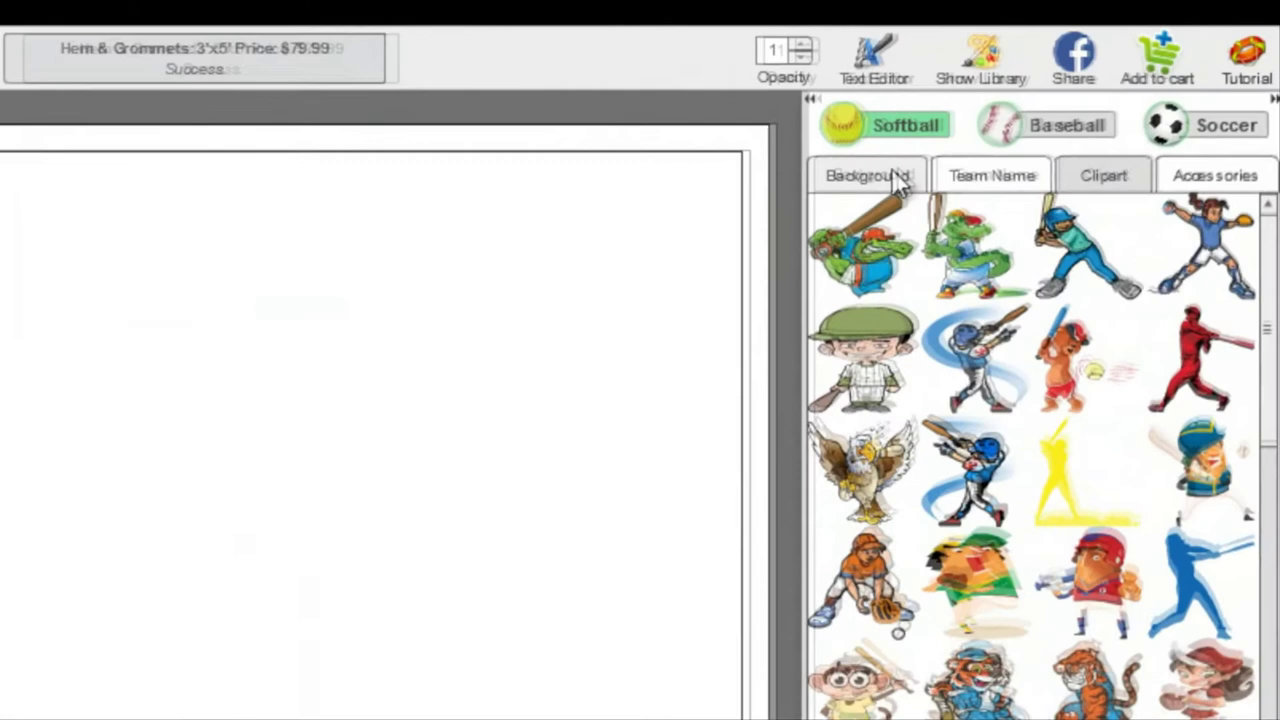
click(1051, 131)
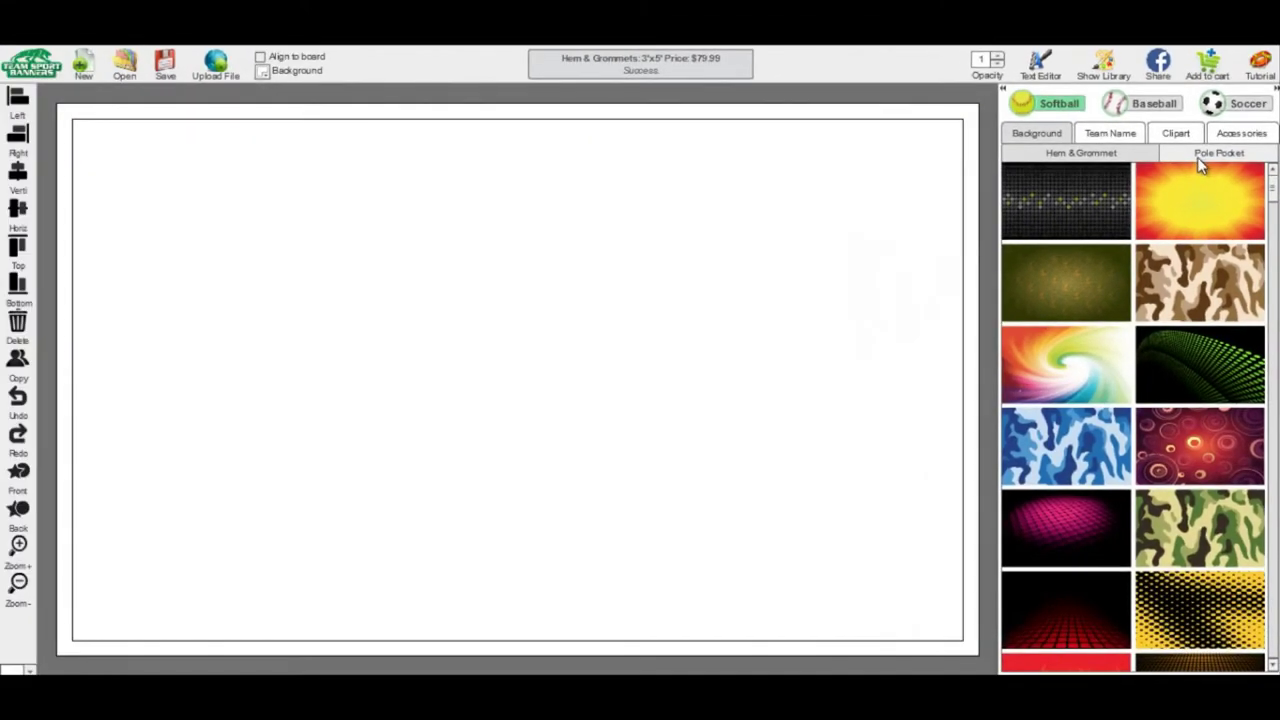
click(1200, 162)
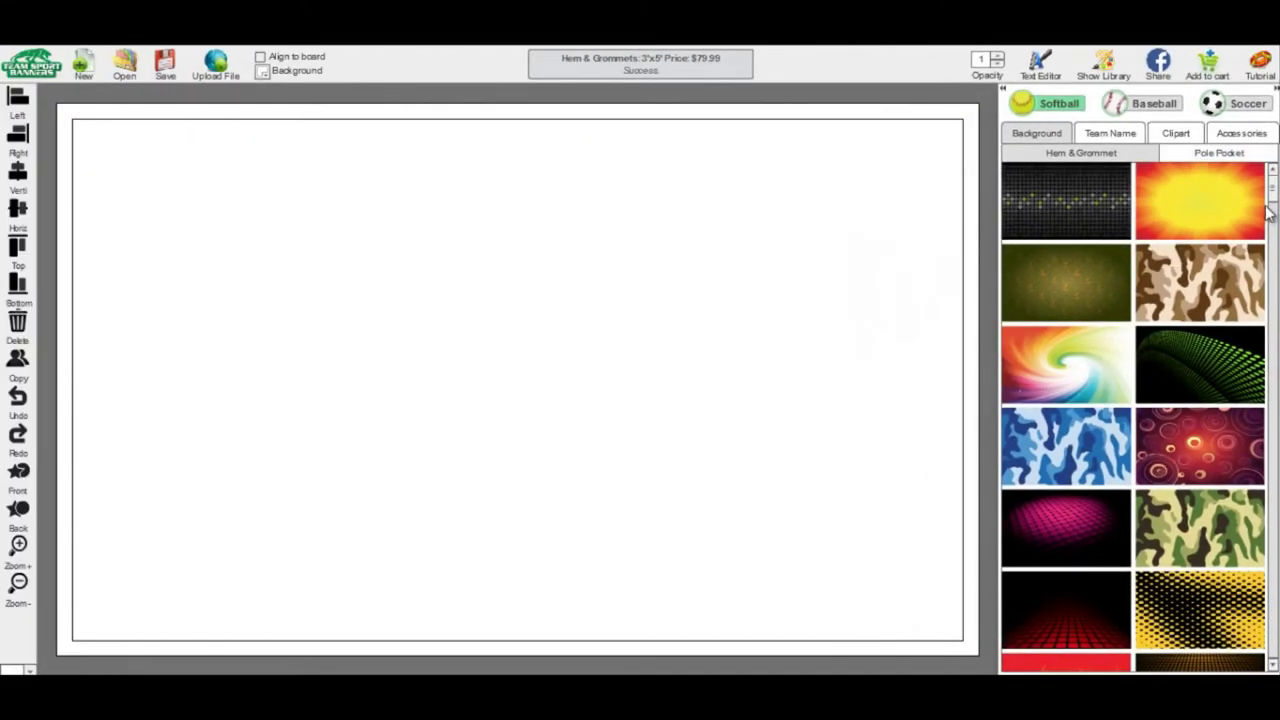
drag(1273, 198, 1274, 225)
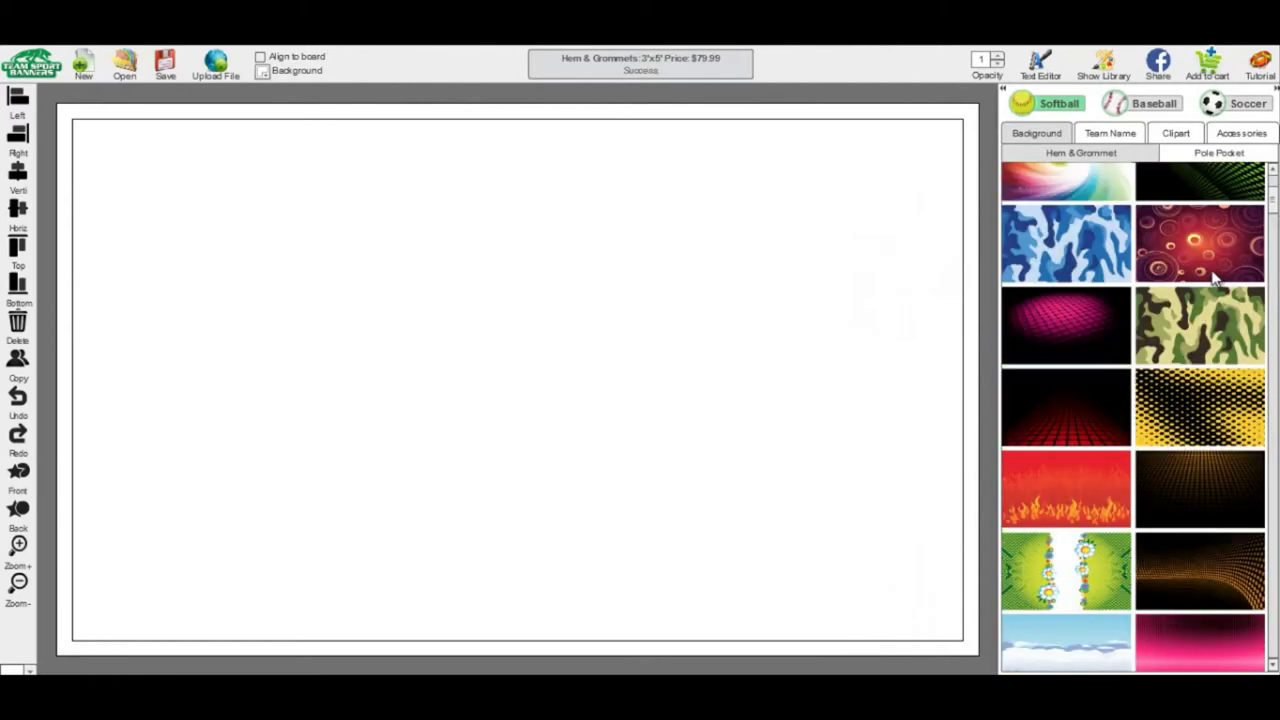
click(1217, 266)
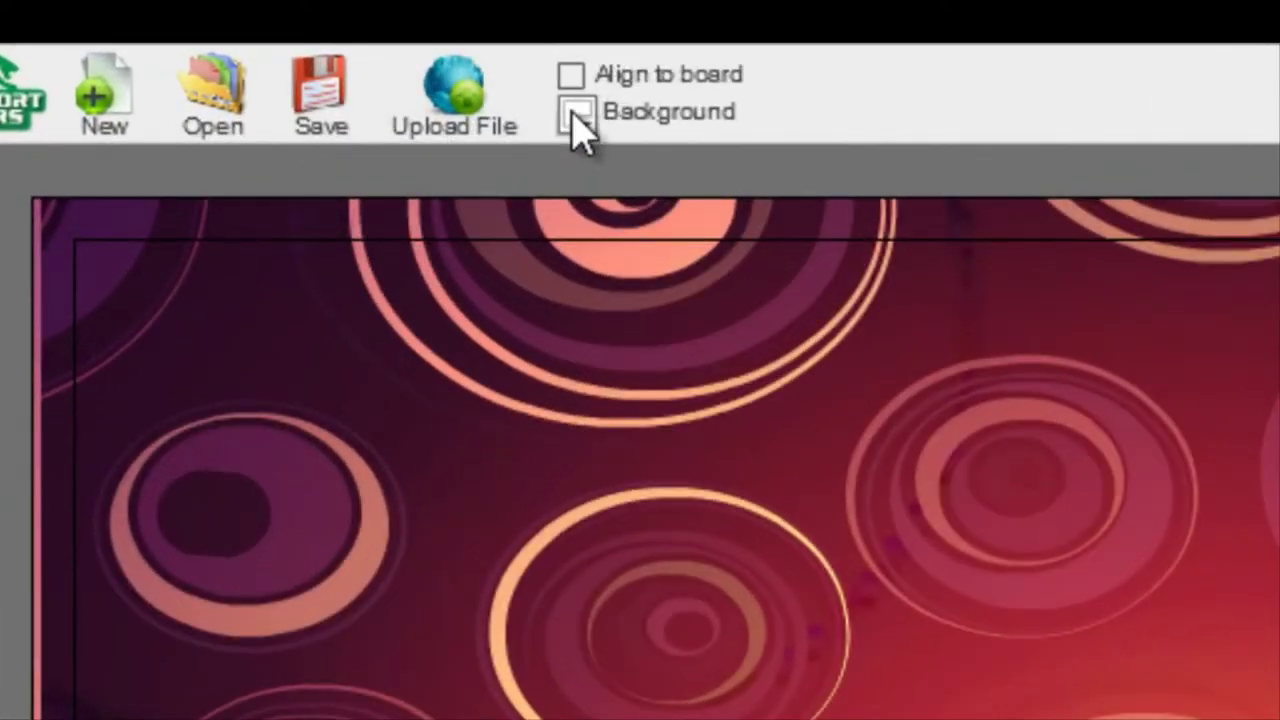
click(576, 114)
click(729, 343)
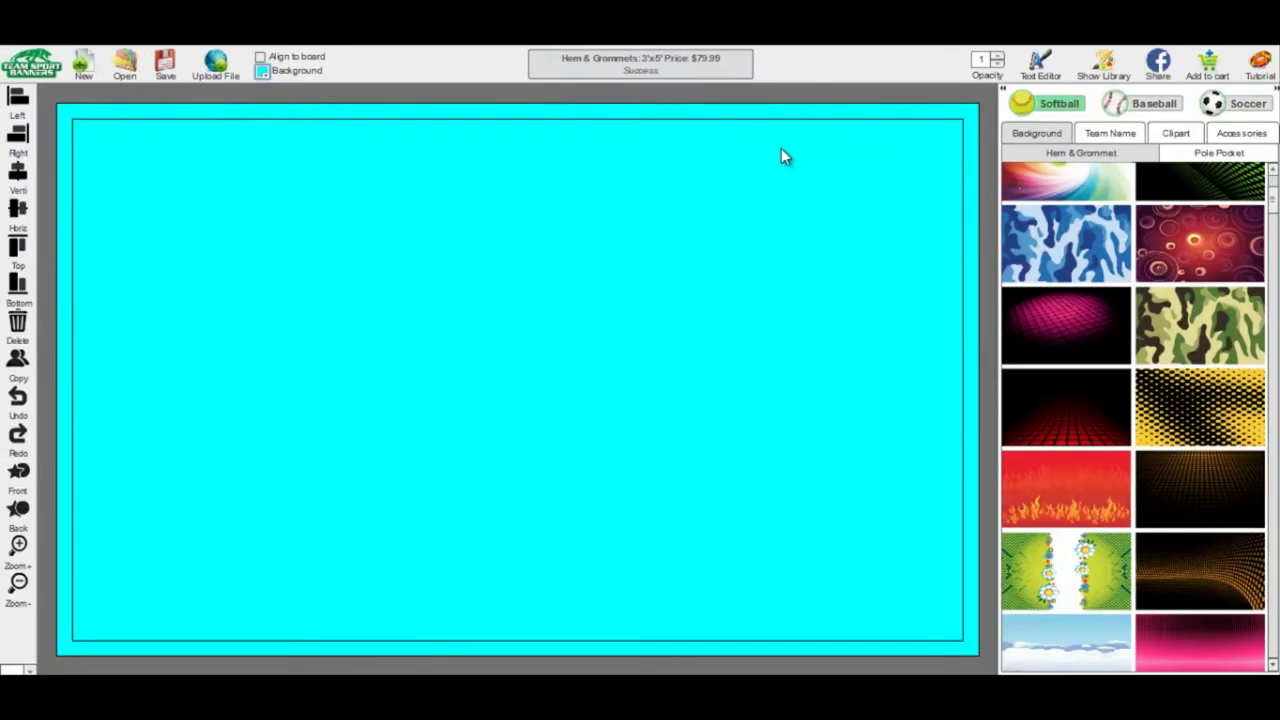
Step: Add the softball Aquasox team-name logo and drag it to the banner's upper centre
click(1110, 133)
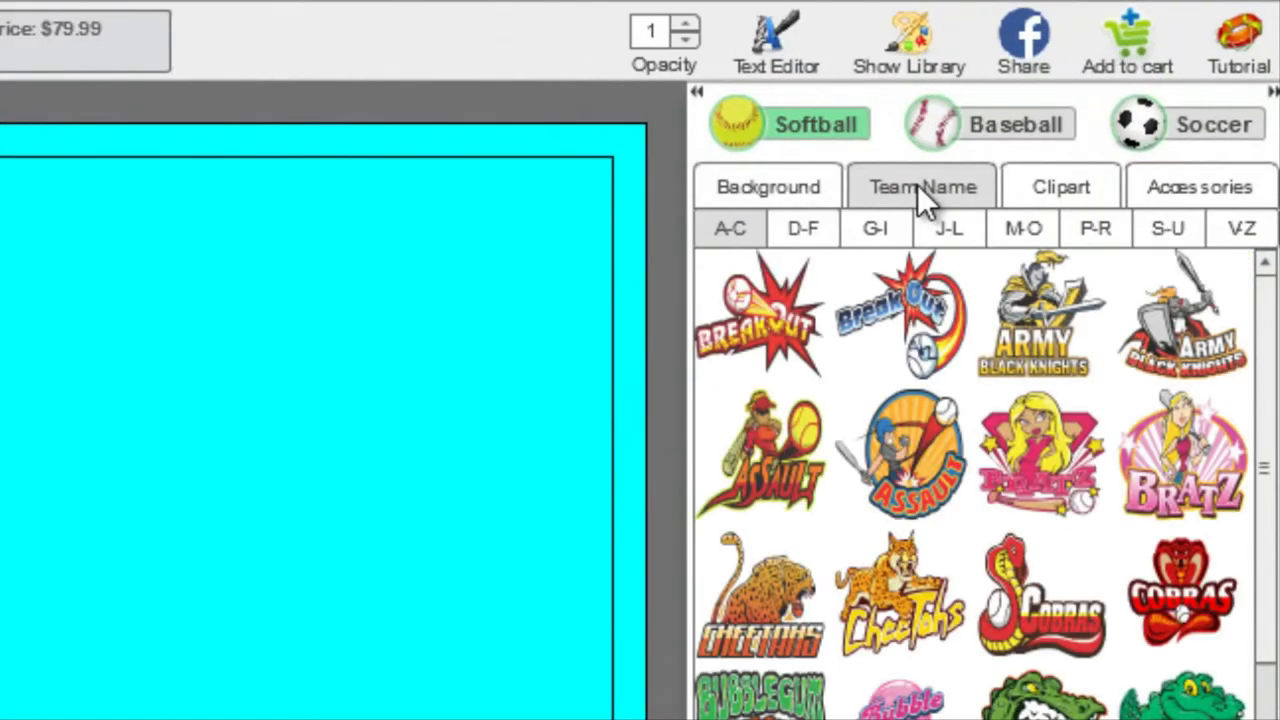
click(842, 136)
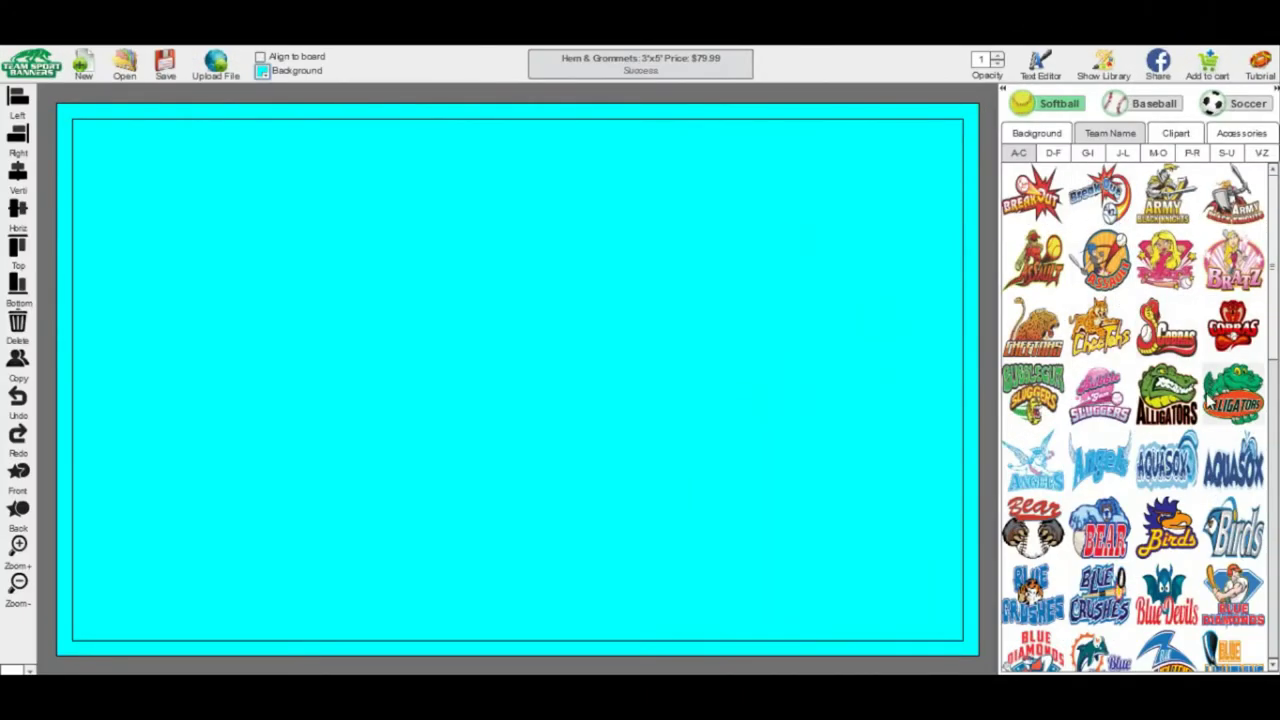
click(1180, 465)
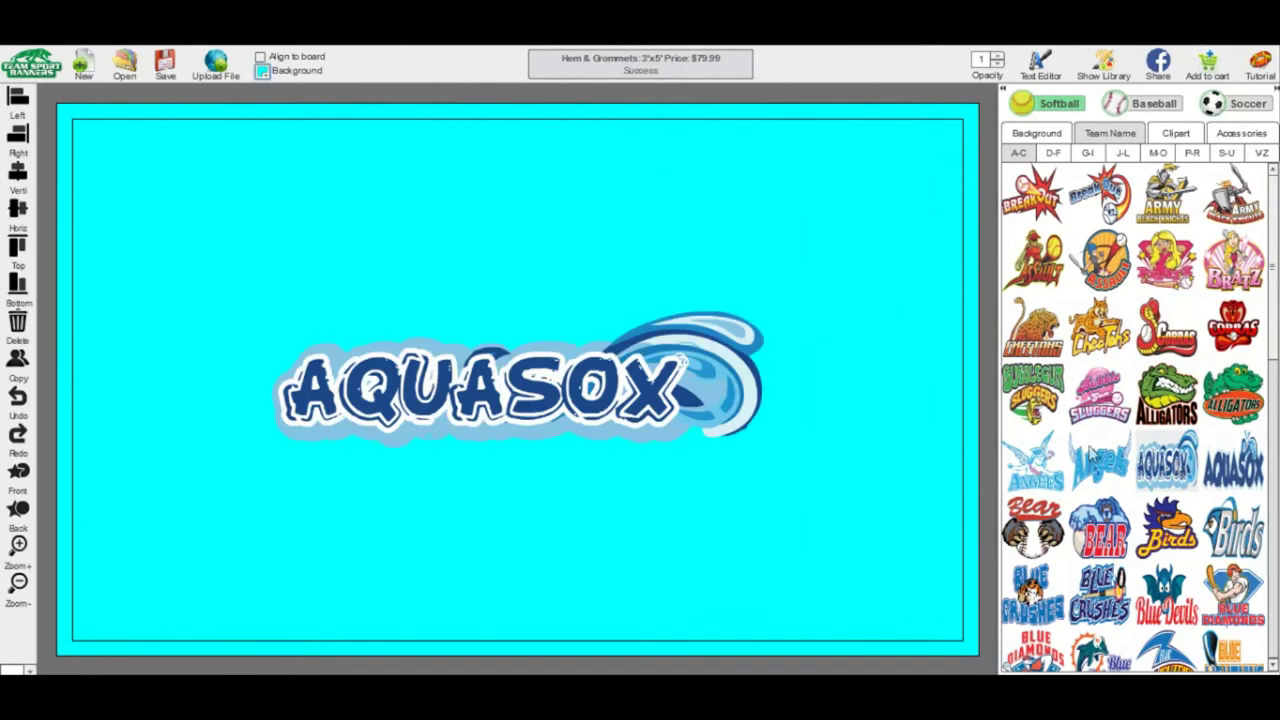
drag(710, 393, 776, 279)
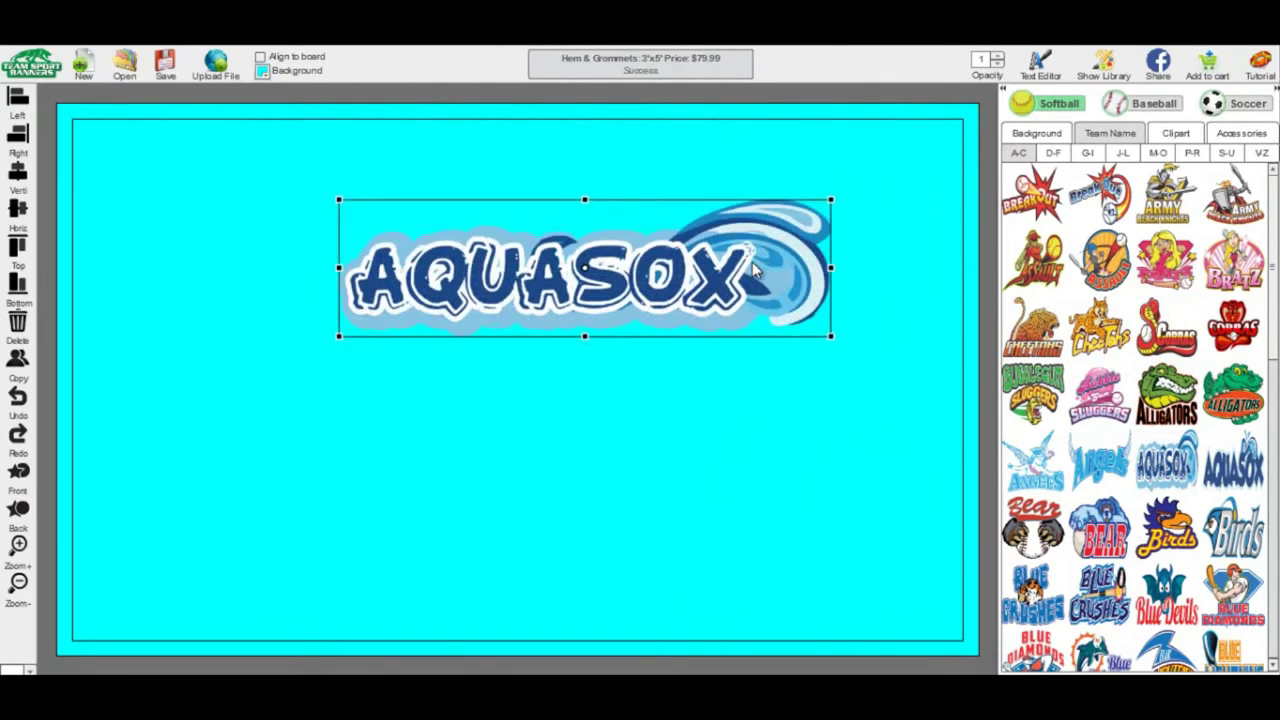
click(665, 531)
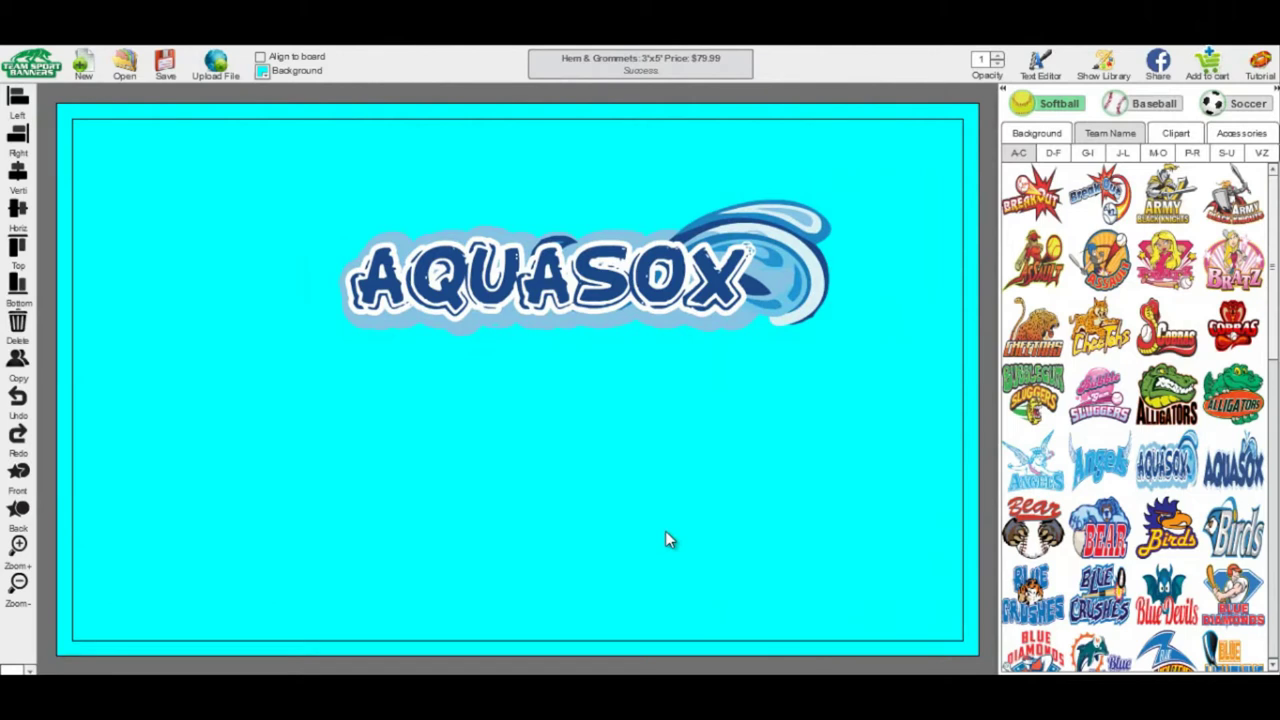
click(1041, 66)
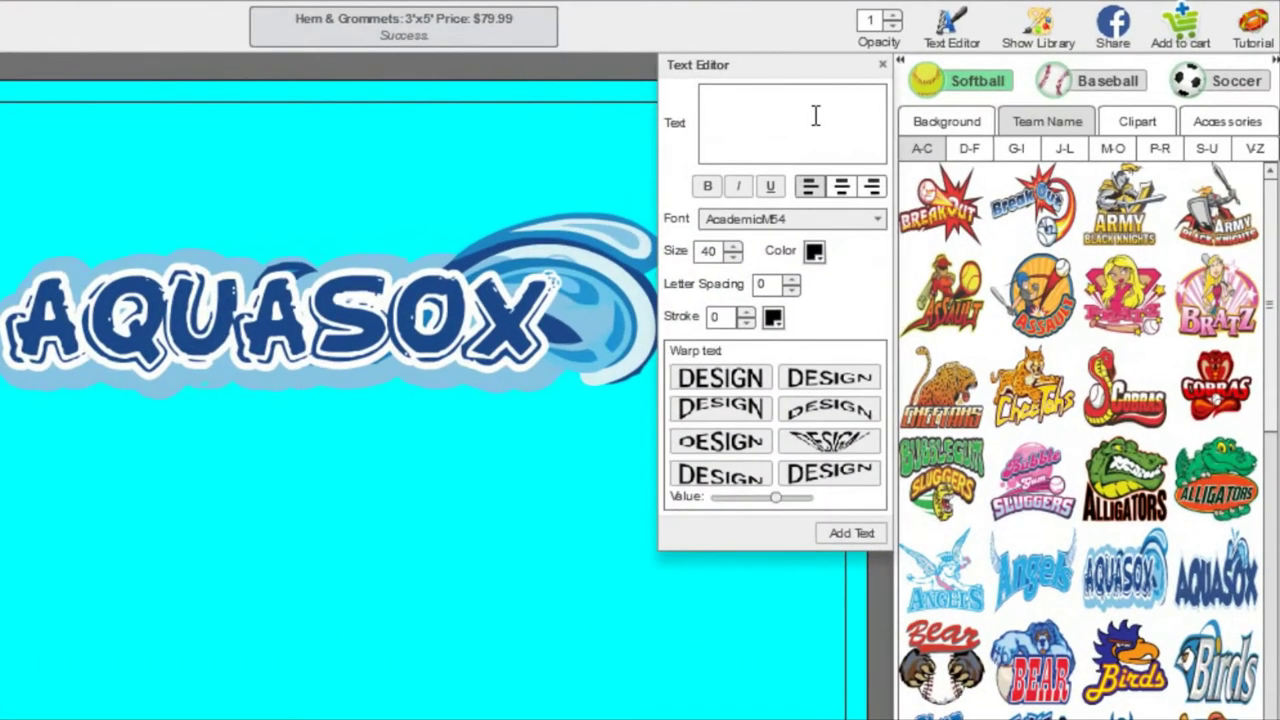
click(816, 117)
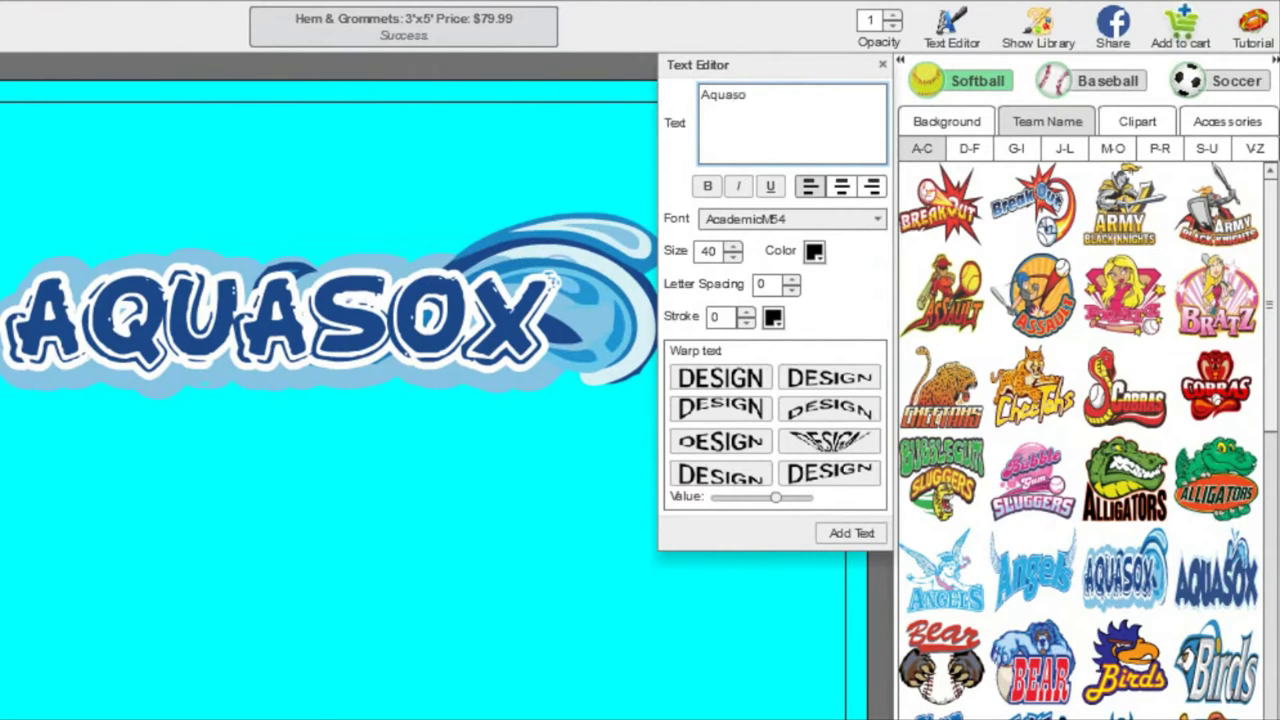
double_click(819, 94)
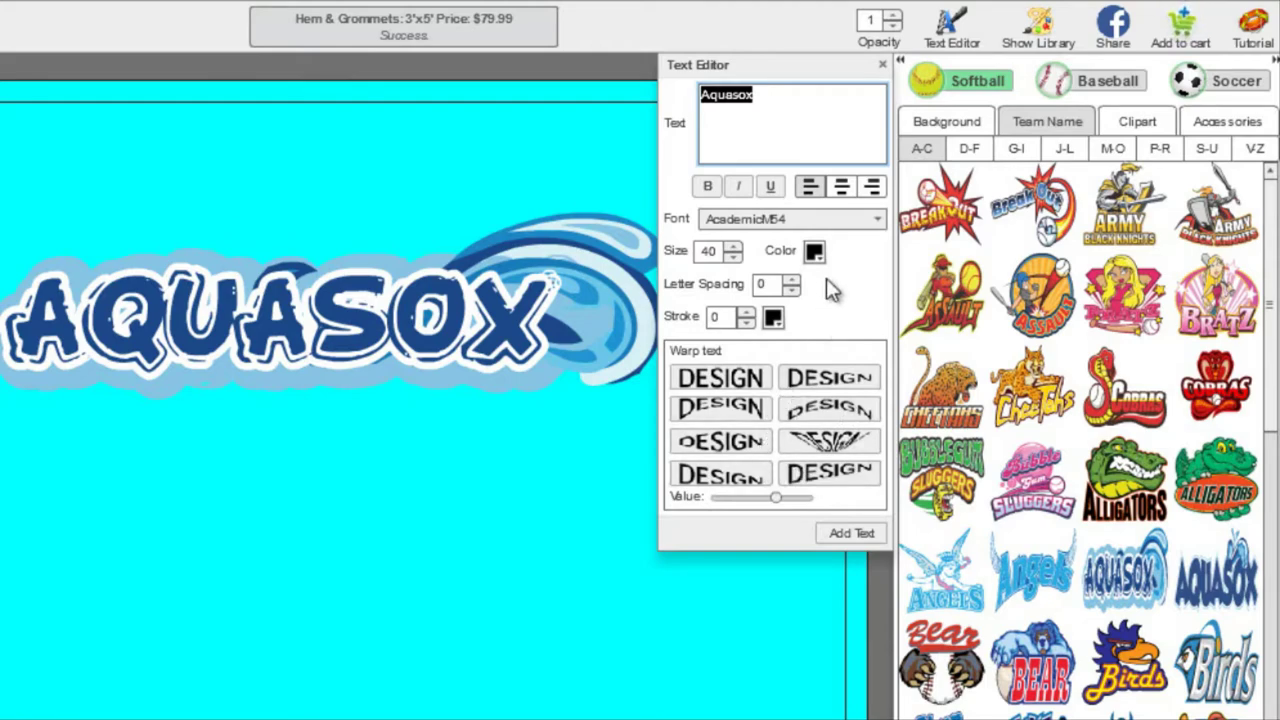
click(860, 536)
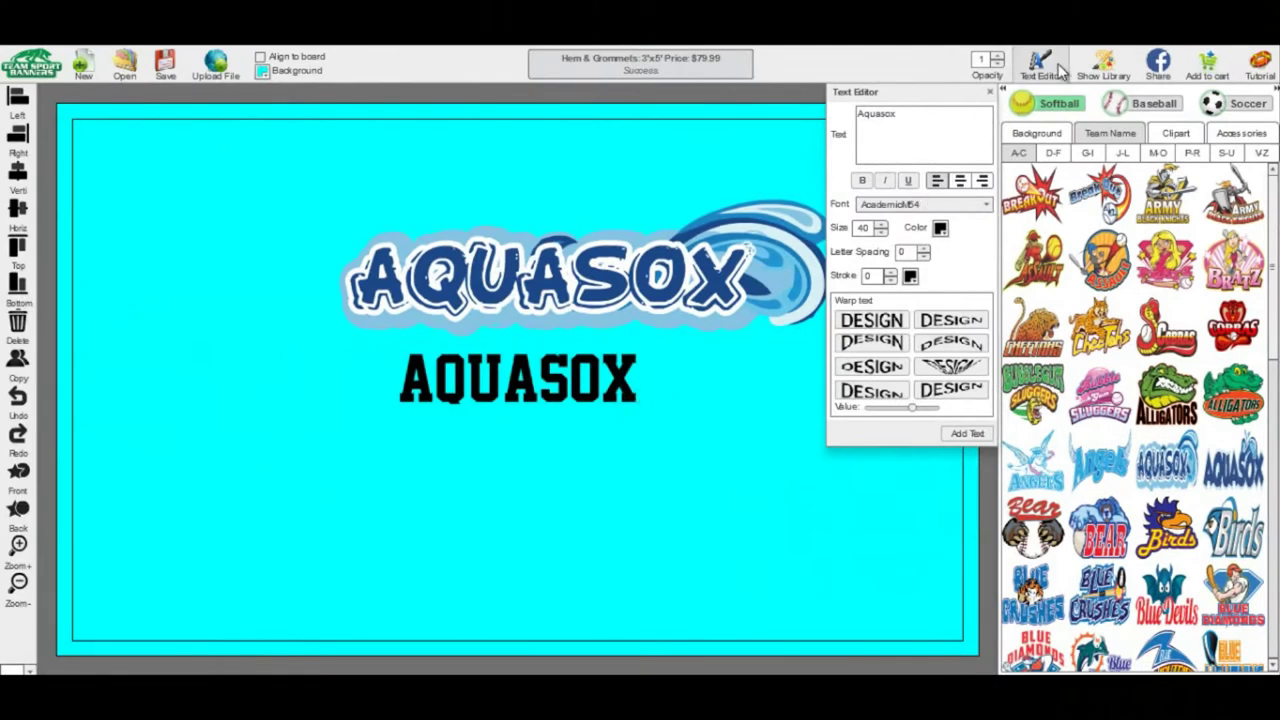
click(991, 91)
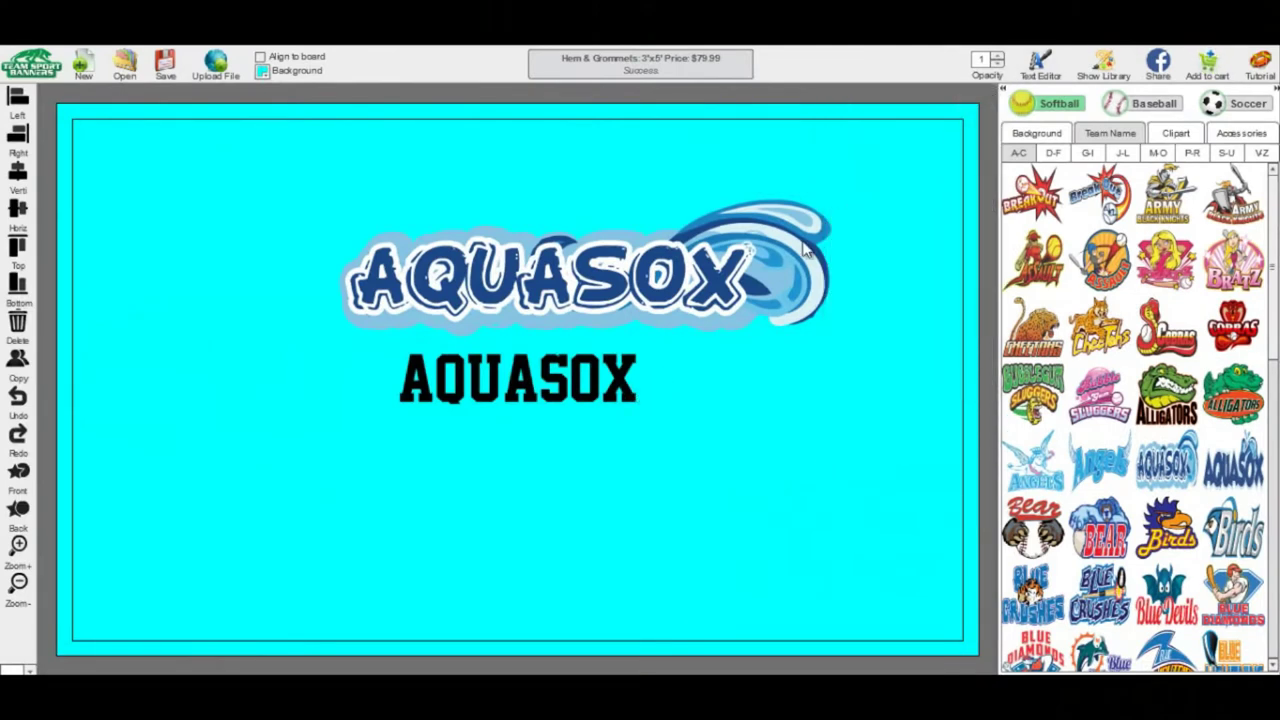
click(632, 393)
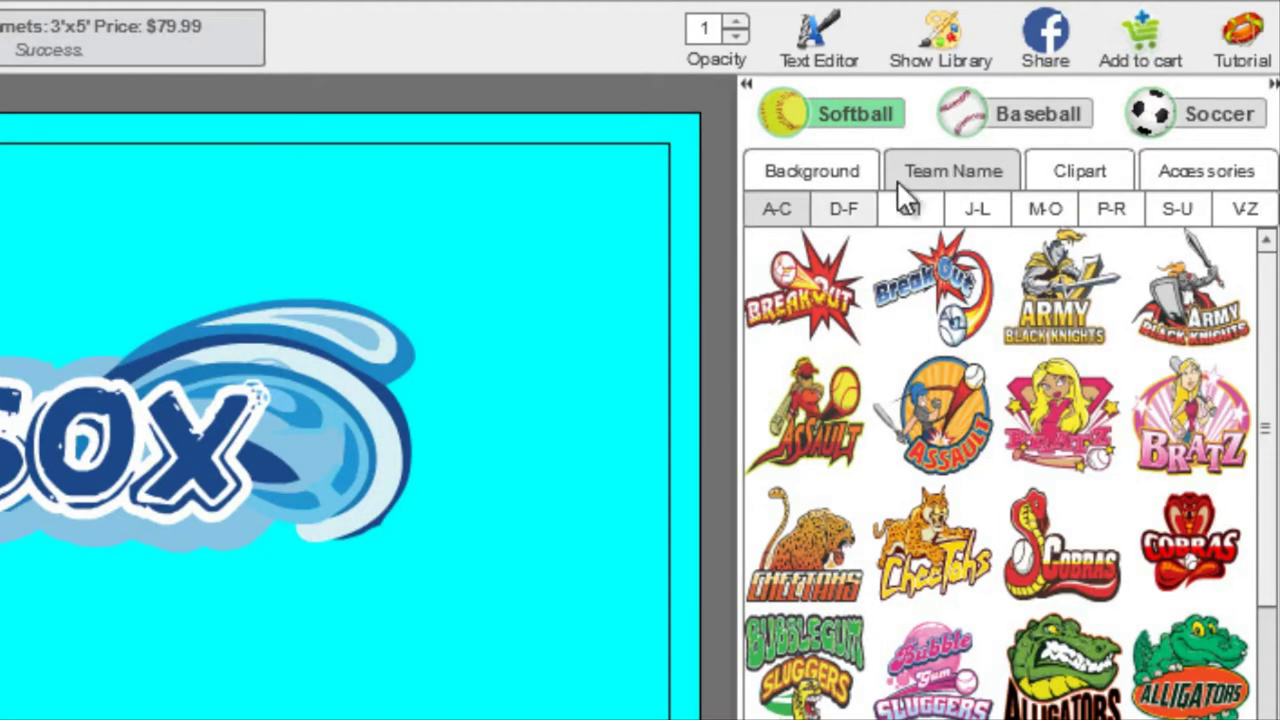
Step: Add the red-haired batter girl clipart and bring the AQUASOX logo in front of her bat
click(1090, 170)
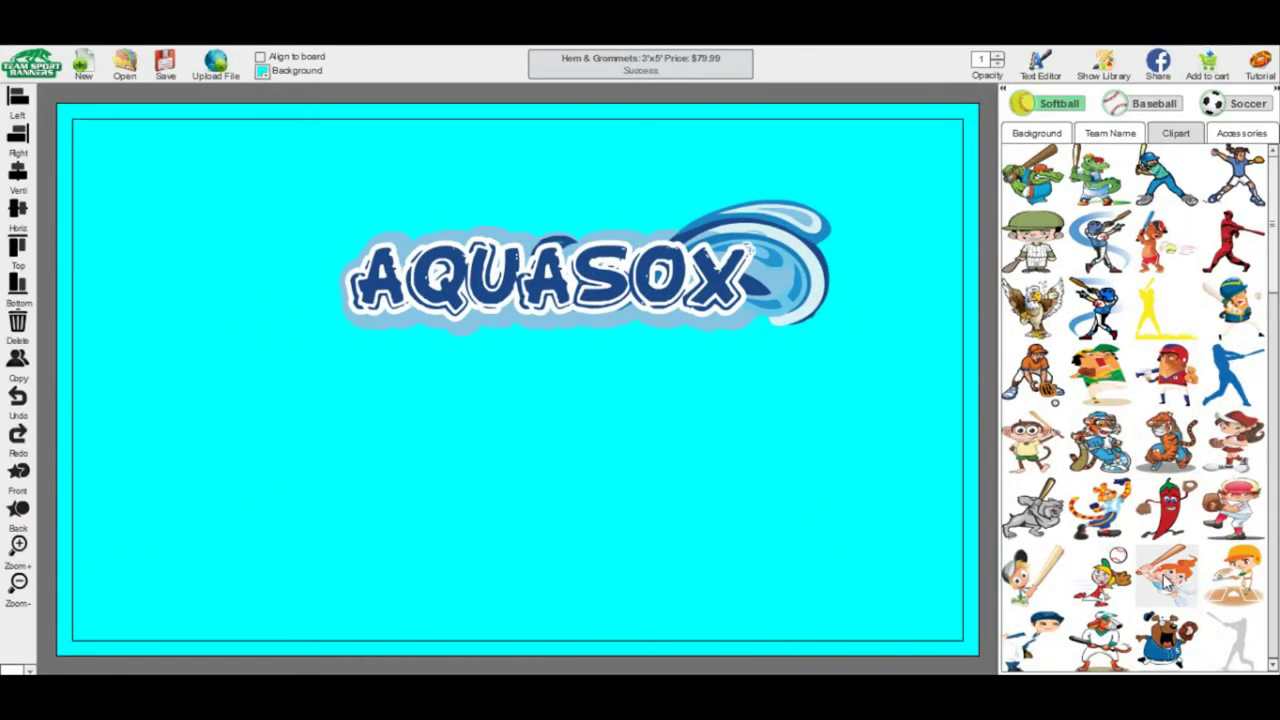
click(1165, 585)
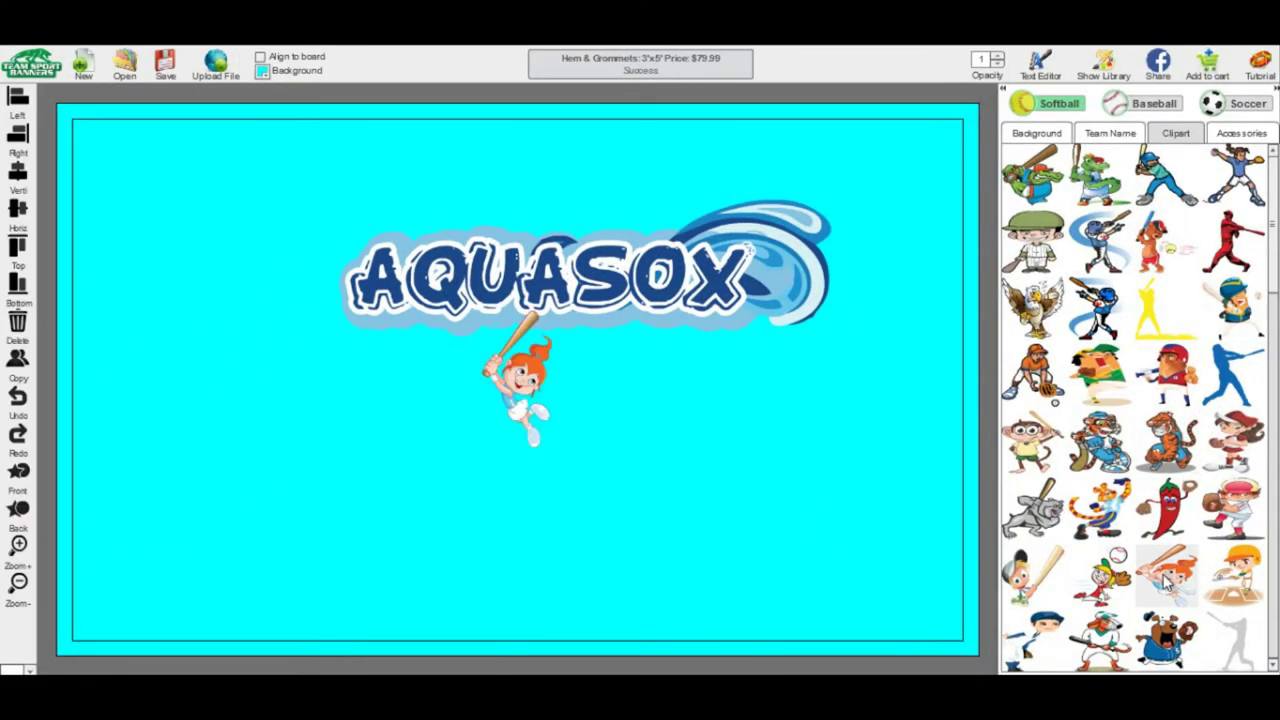
click(608, 262)
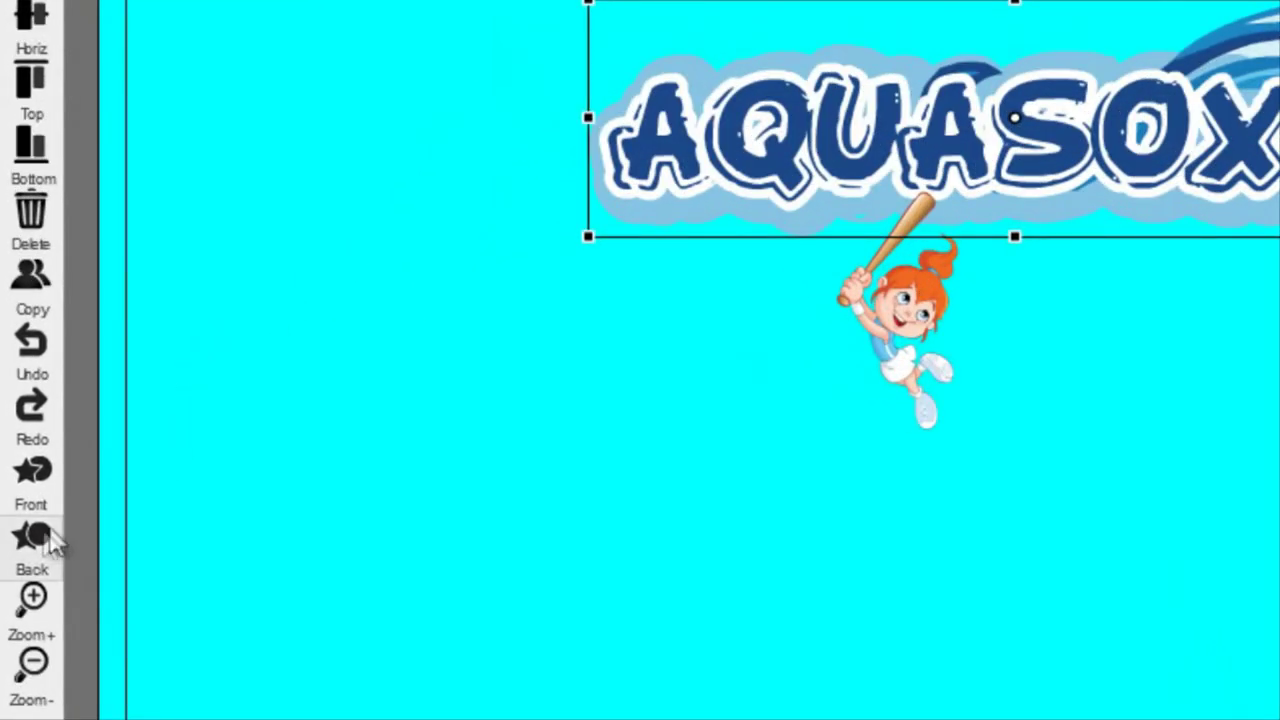
click(45, 496)
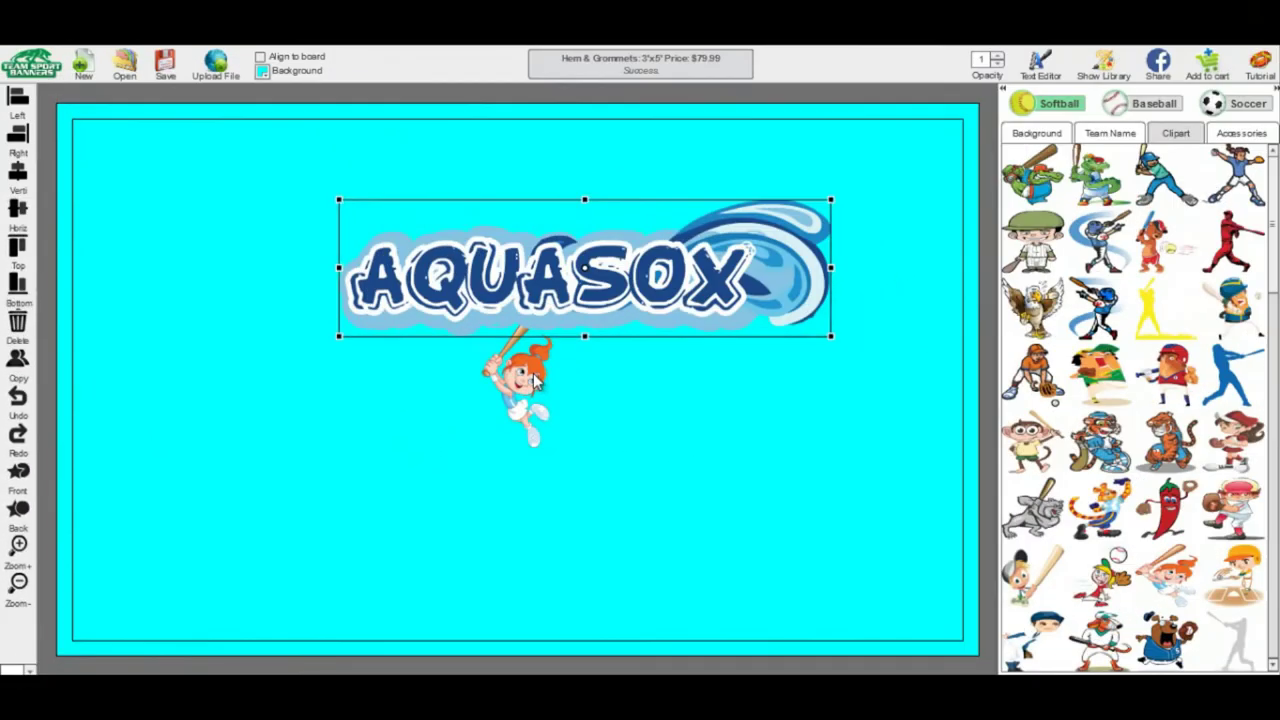
click(900, 330)
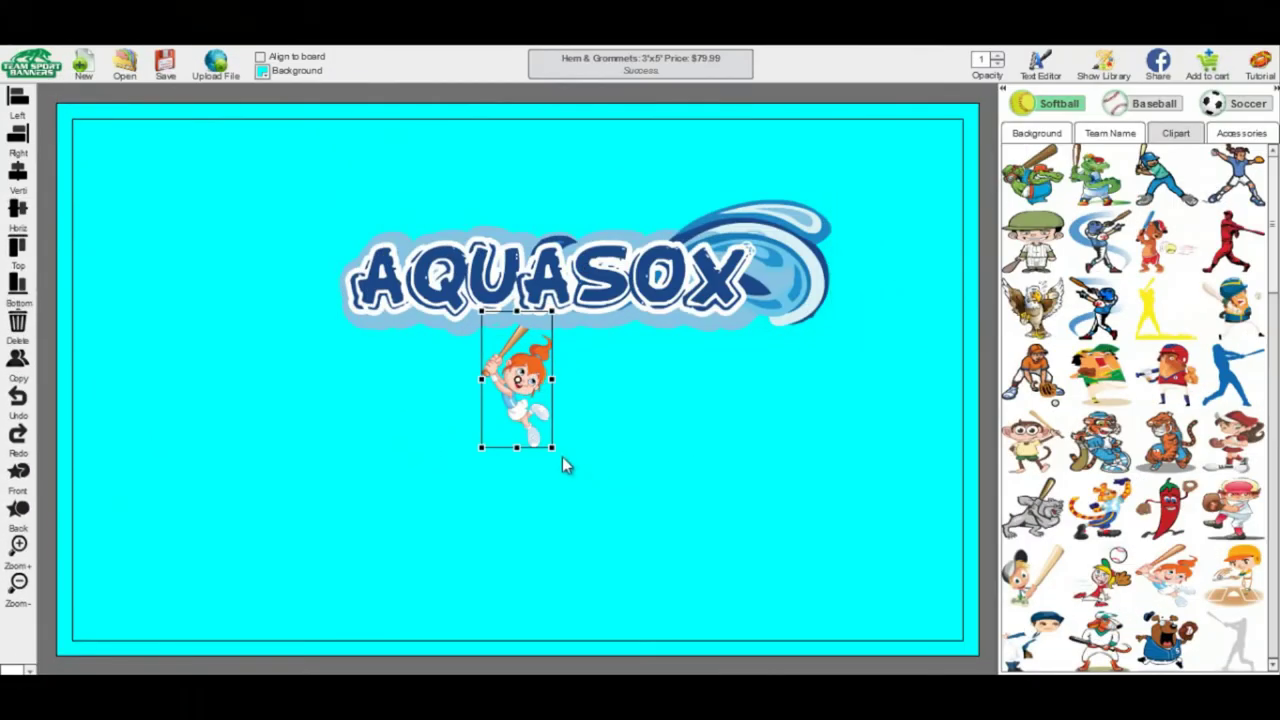
Step: Enlarge the batter girl and move her lower, beneath the logo
drag(552, 447, 576, 492)
drag(571, 430, 576, 478)
click(654, 429)
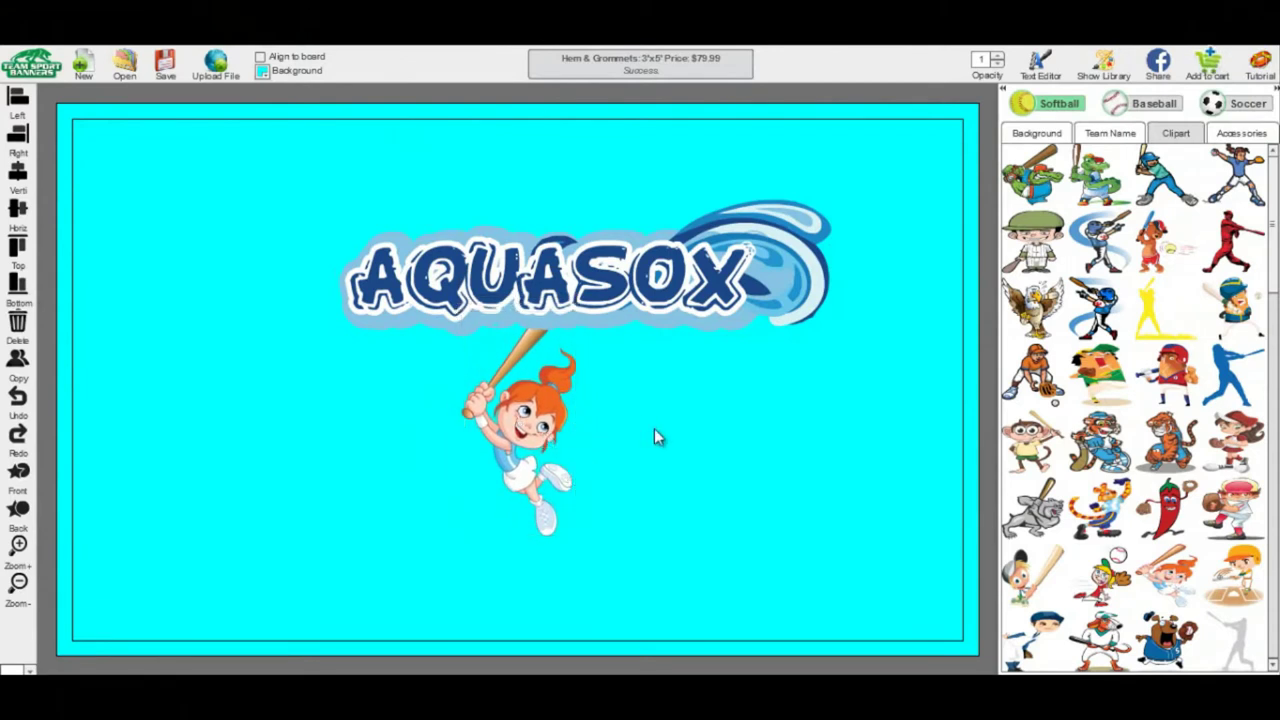
click(1241, 134)
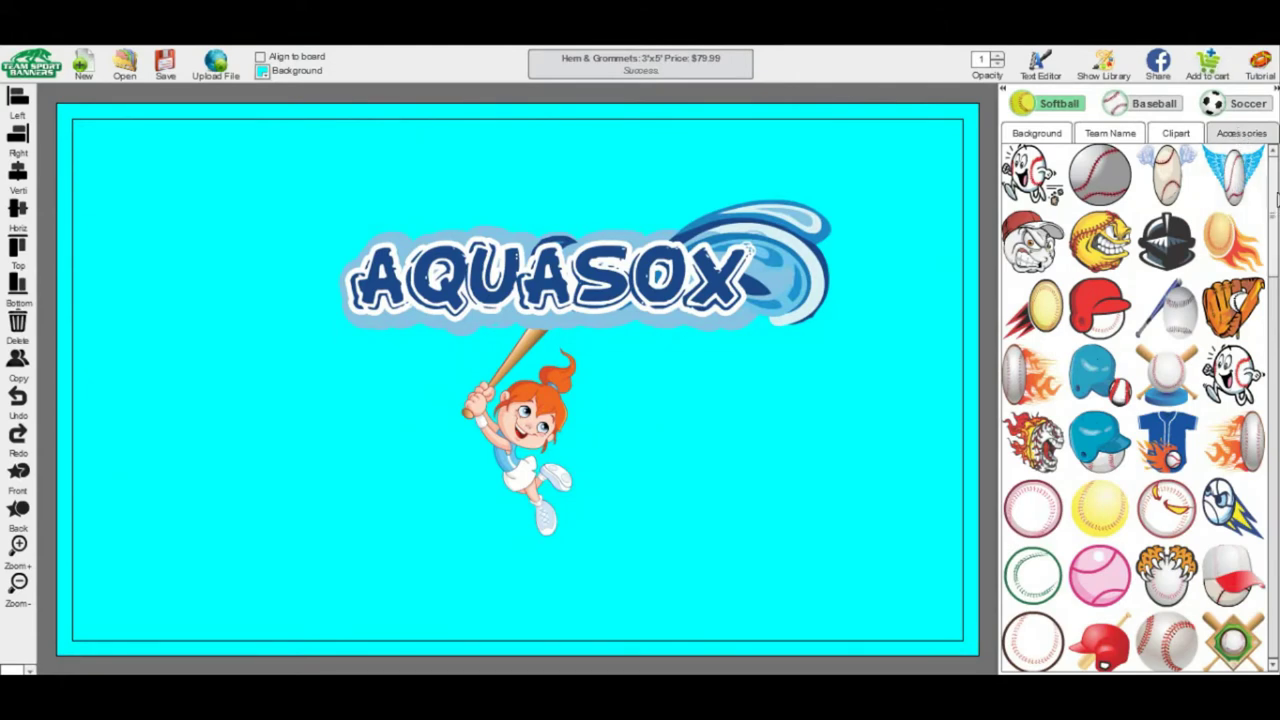
Step: Add the blue-outlined baseball, move it to the banner's left side and shrink it
drag(1274, 224, 1276, 298)
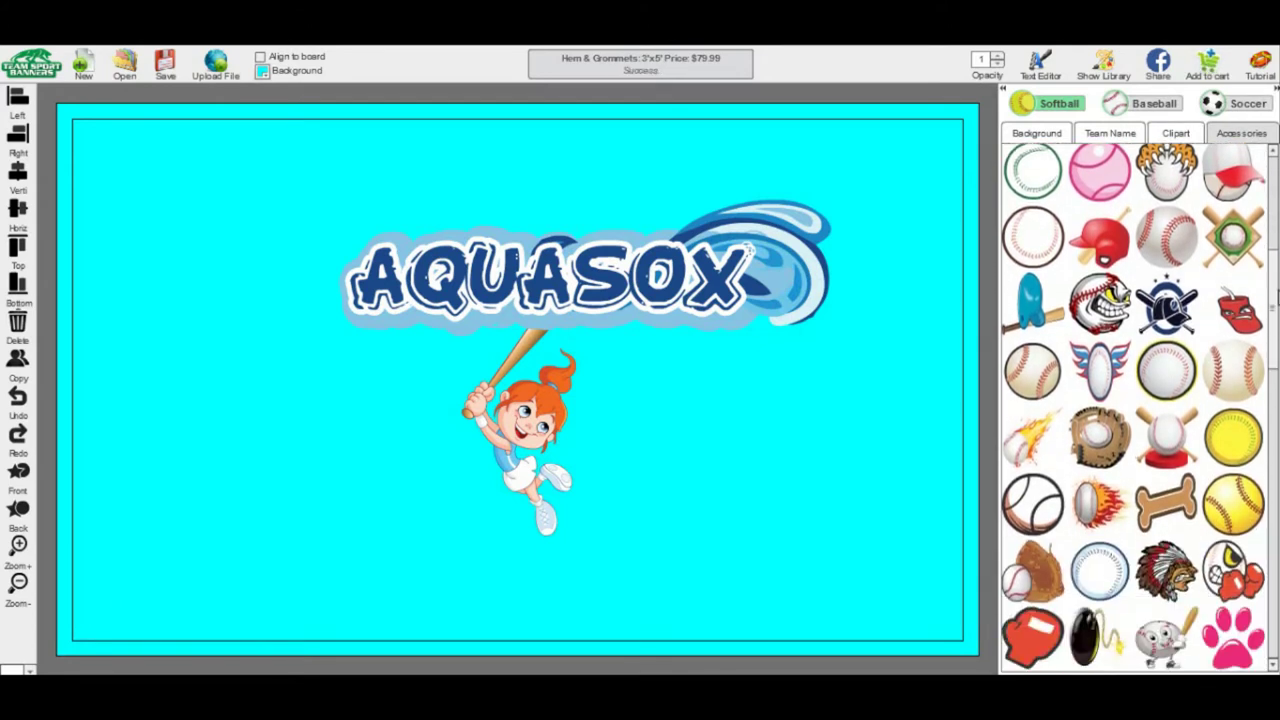
click(1100, 570)
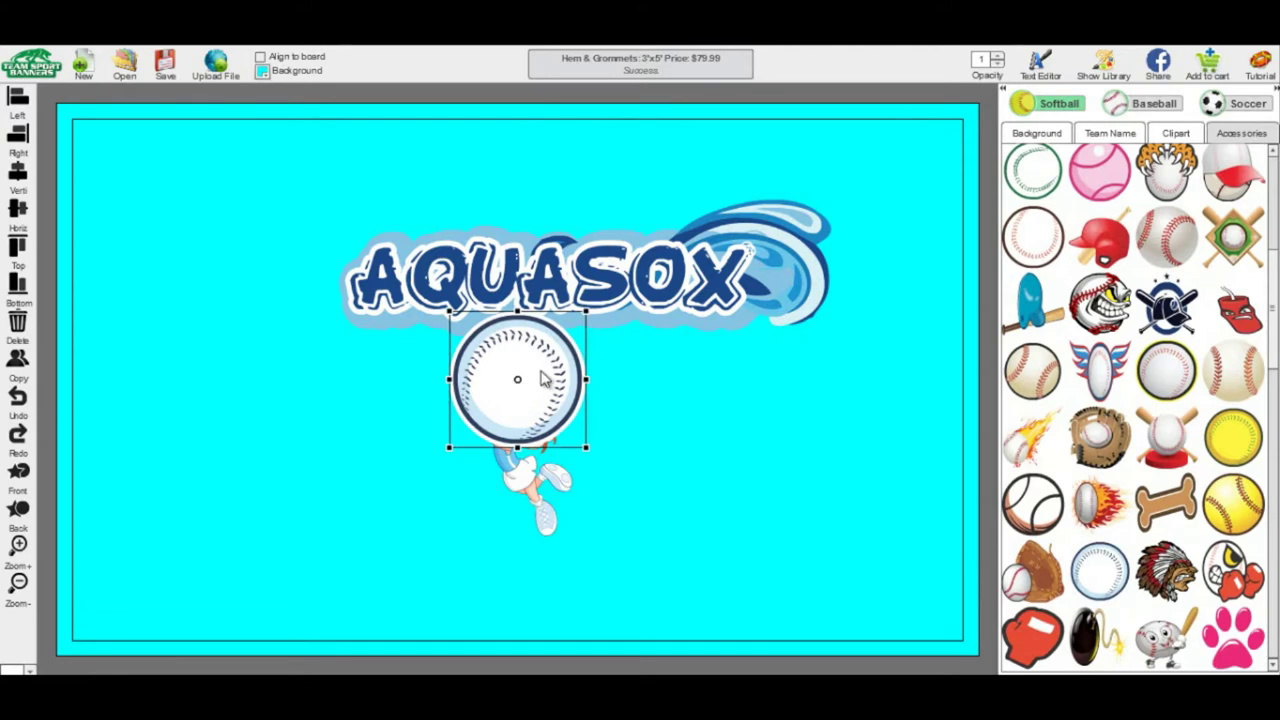
drag(541, 378, 208, 383)
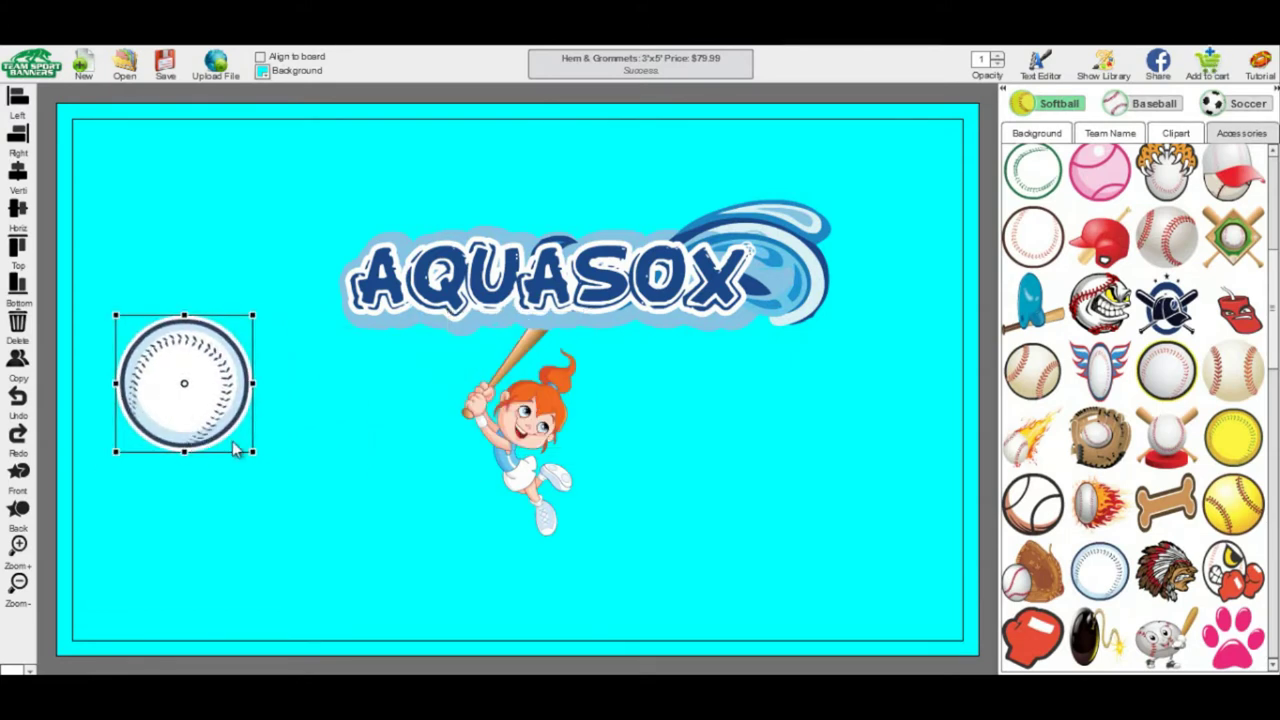
drag(252, 458, 170, 407)
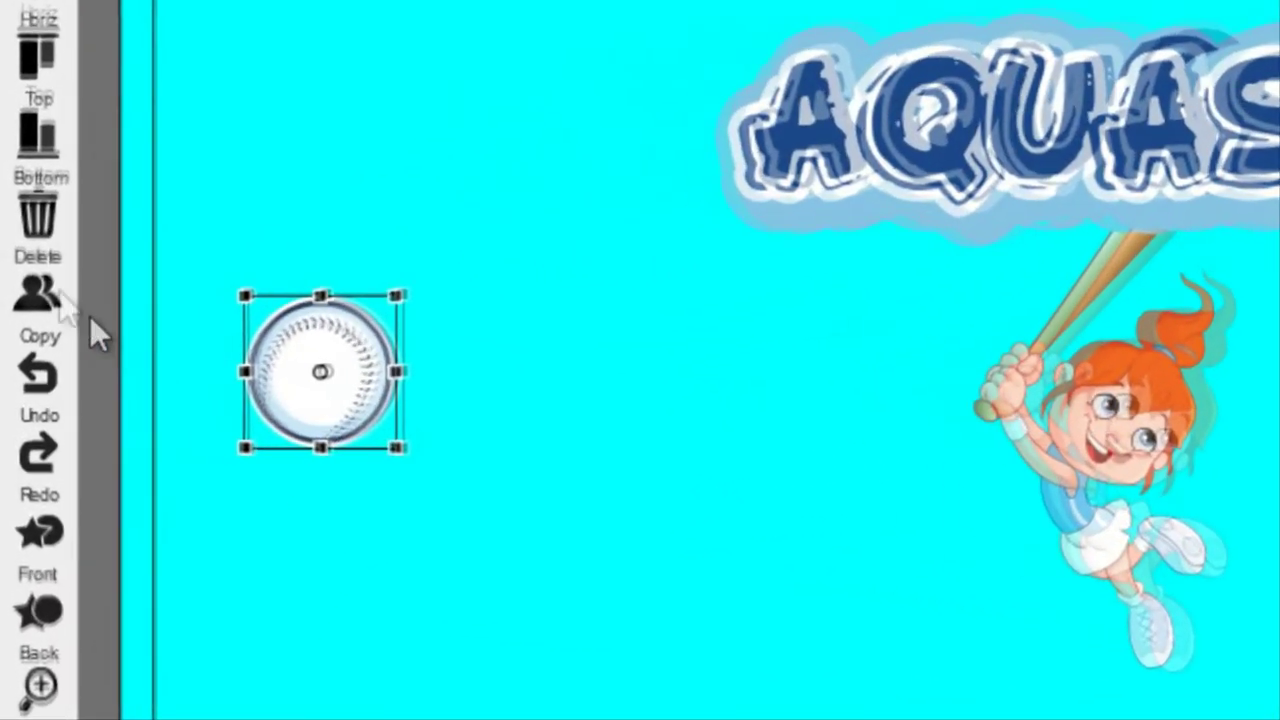
Step: Duplicate the ball twice, stack the three balls and align them on one vertical centre line
click(57, 308)
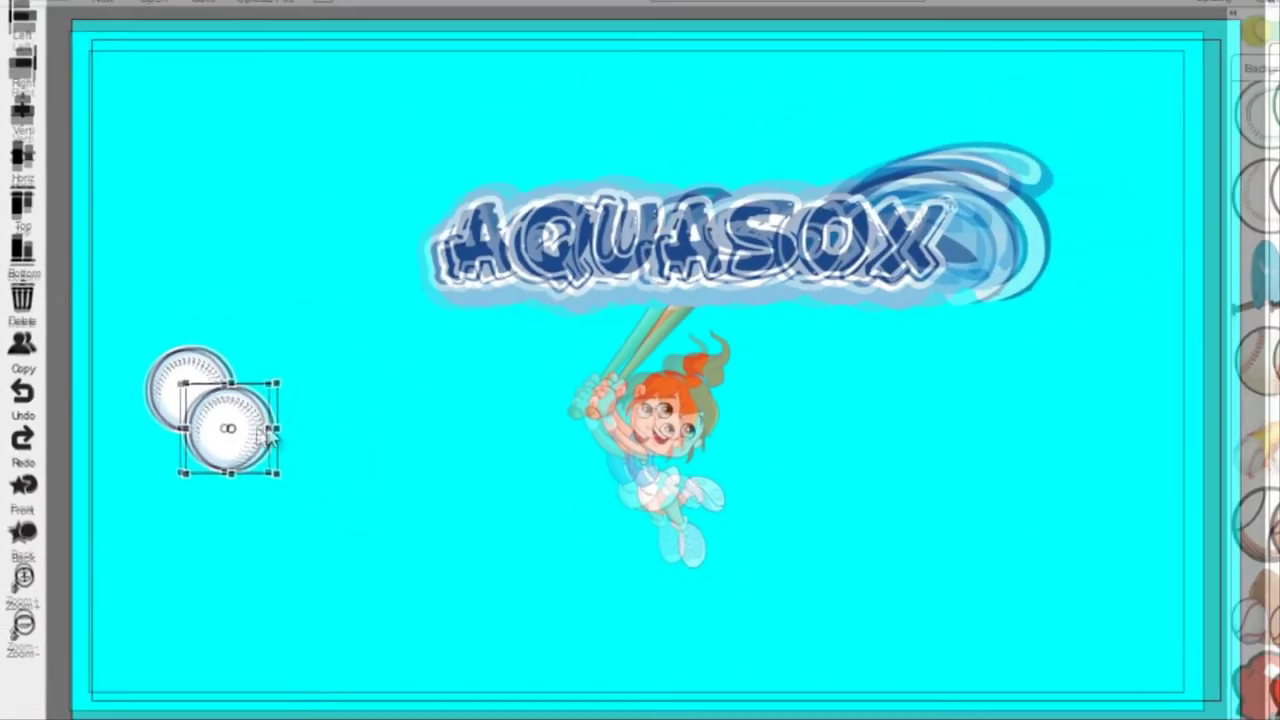
drag(435, 440, 379, 572)
drag(176, 487, 182, 485)
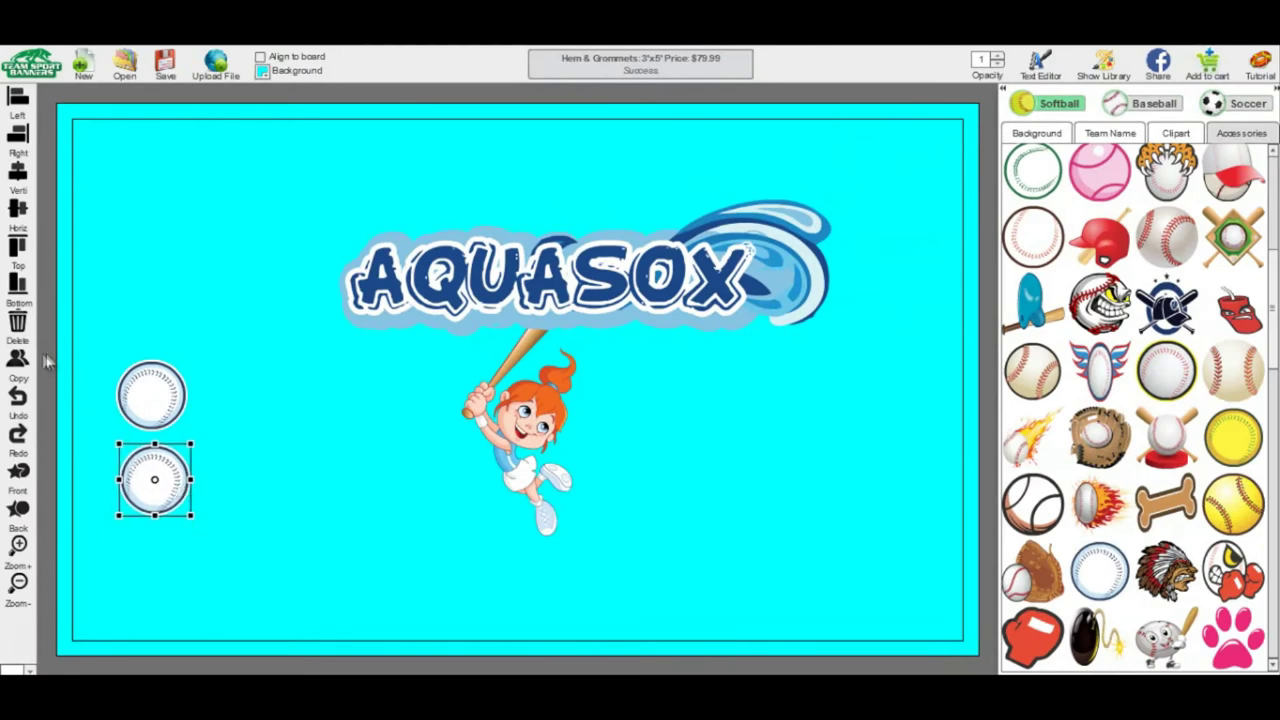
click(18, 362)
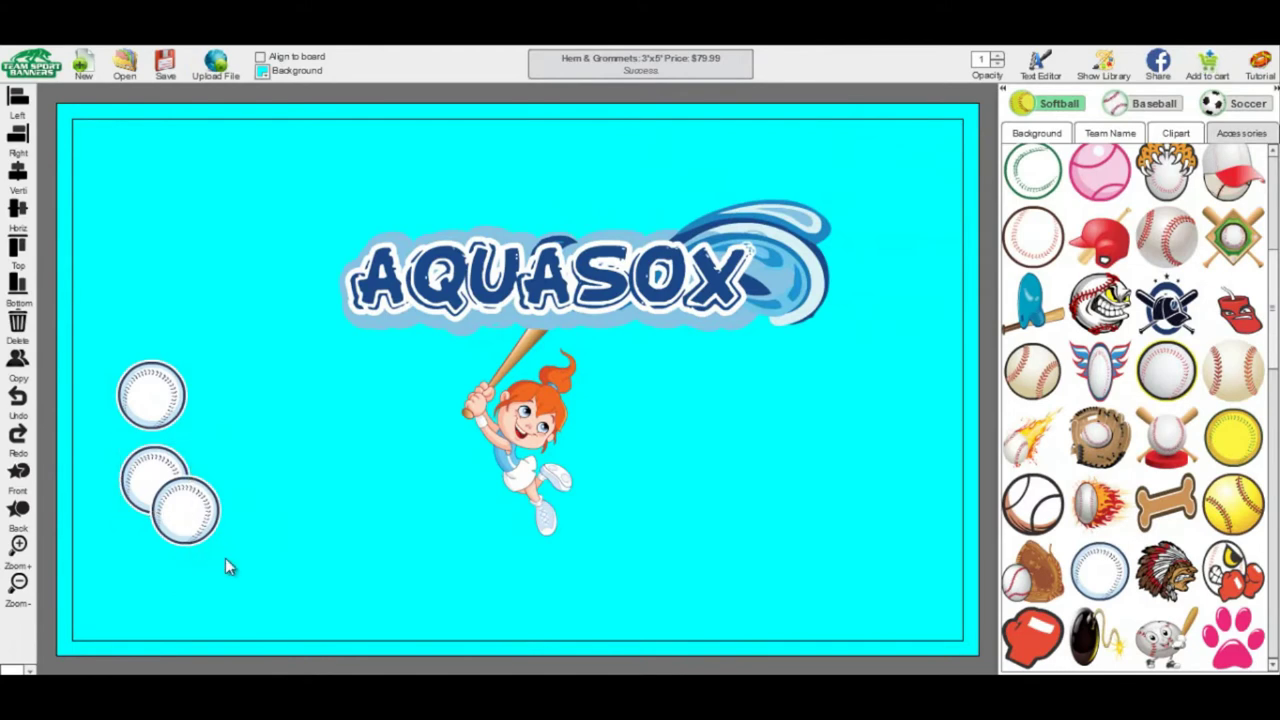
drag(203, 520, 159, 580)
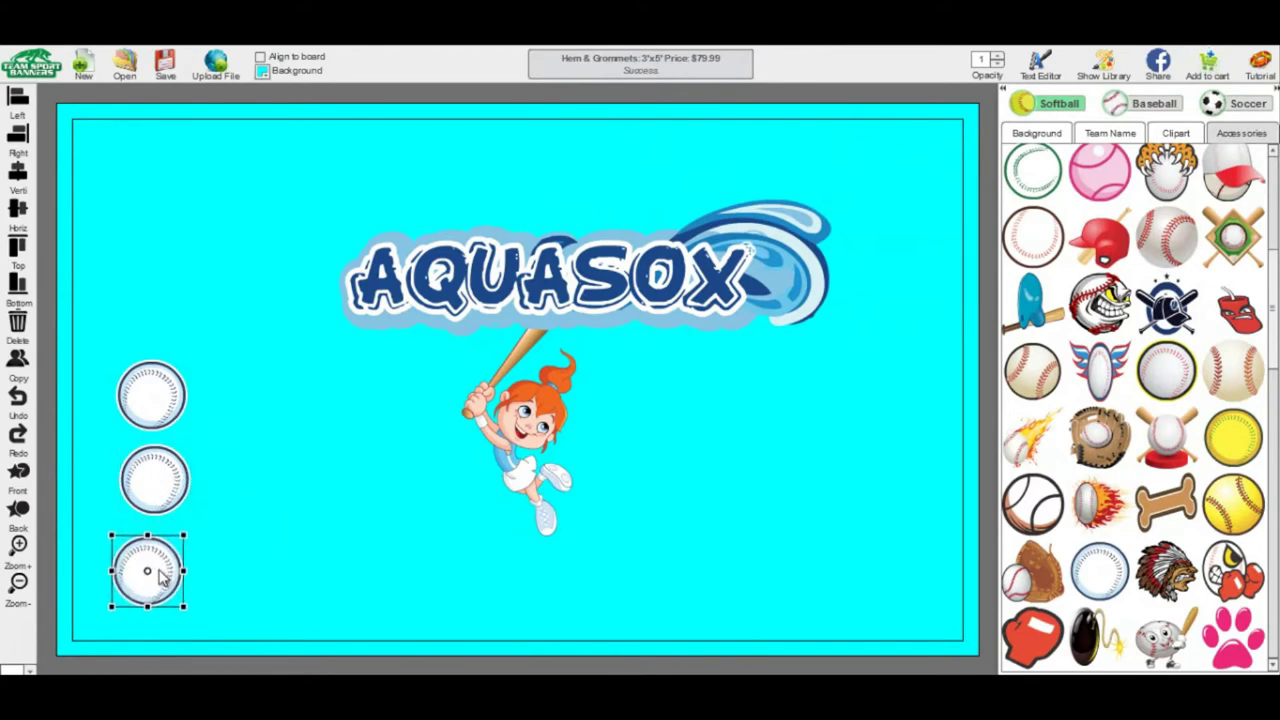
shift+click(178, 478)
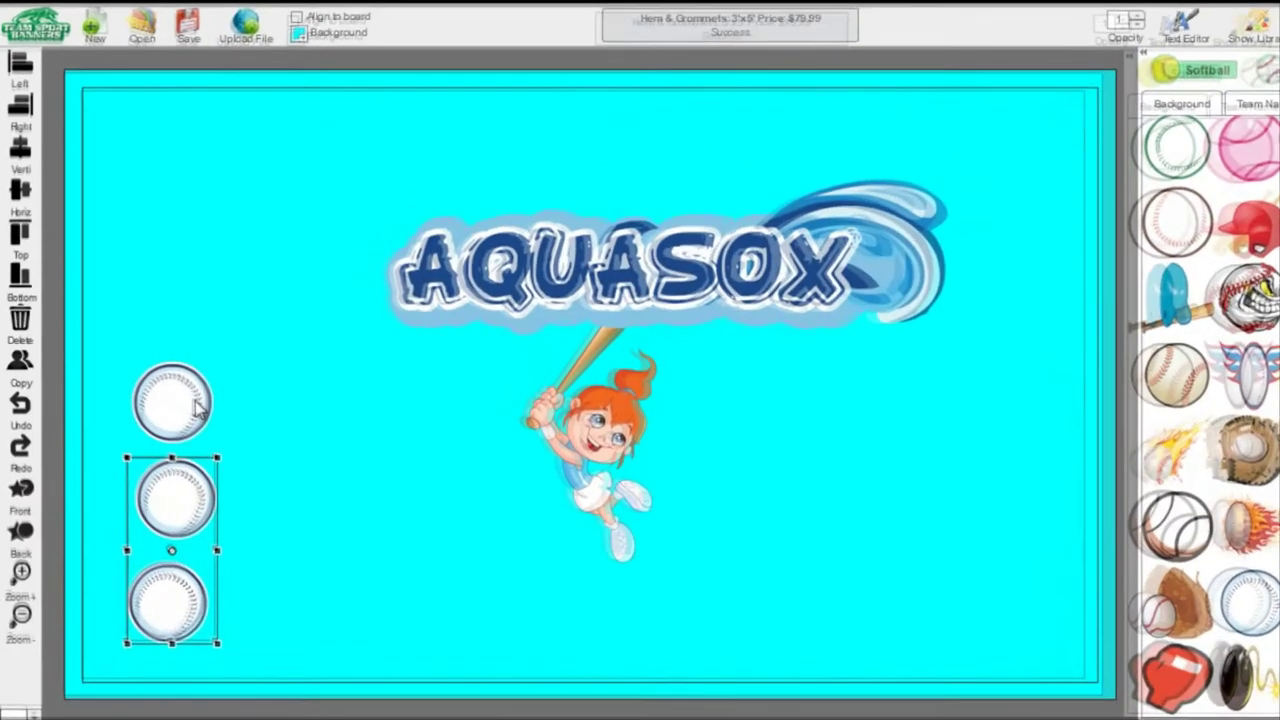
shift+click(175, 400)
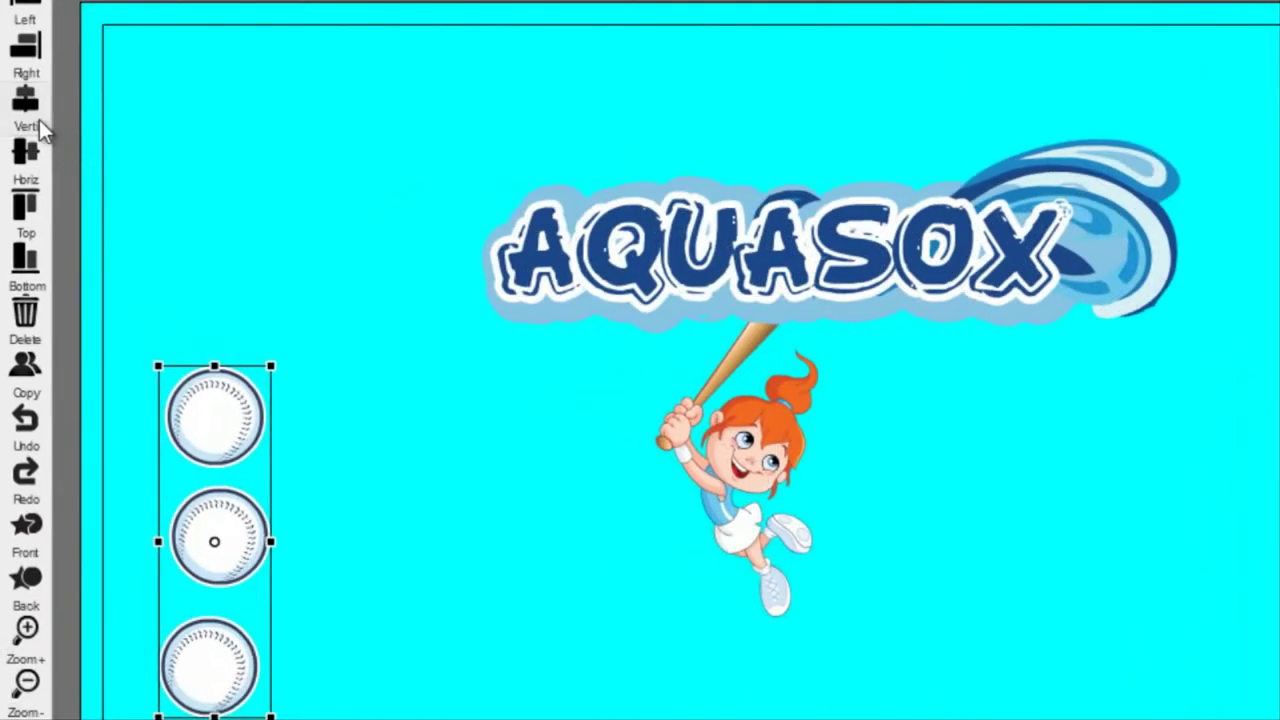
click(39, 119)
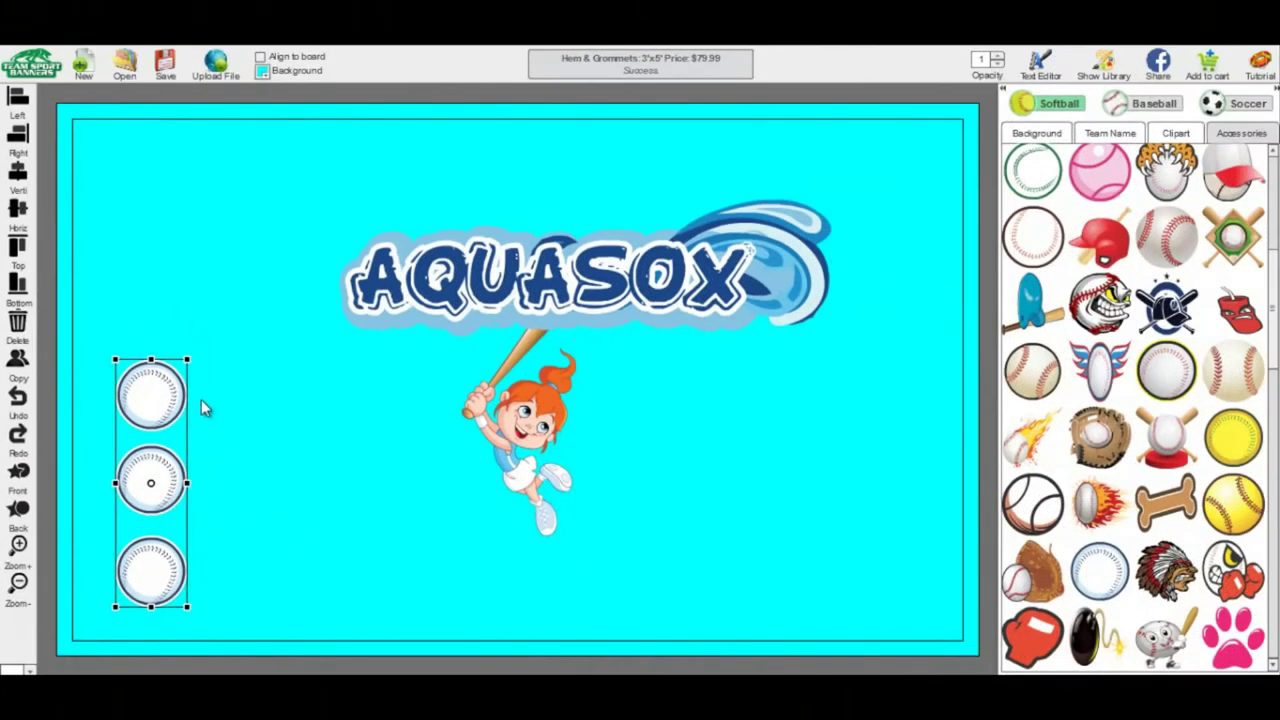
Step: Nudge the bottom ball up slightly and reselect the whole left column of three balls
click(260, 462)
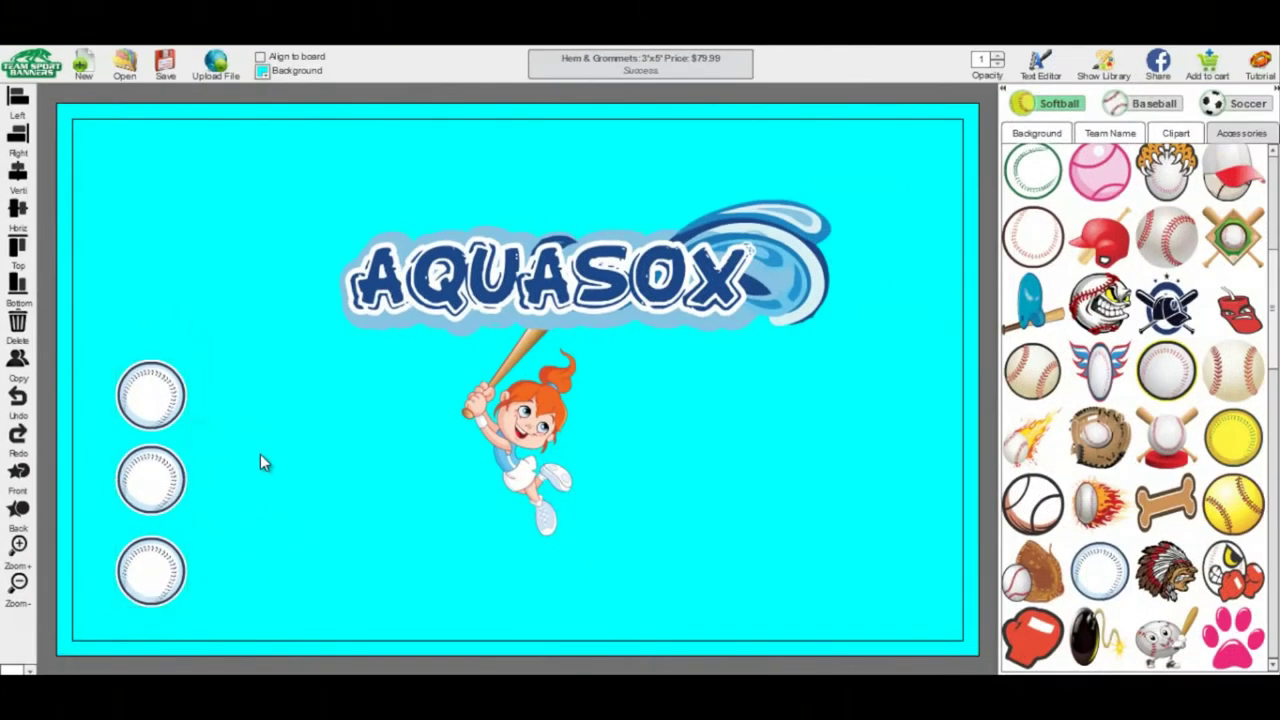
click(152, 570)
drag(152, 571, 152, 565)
click(265, 515)
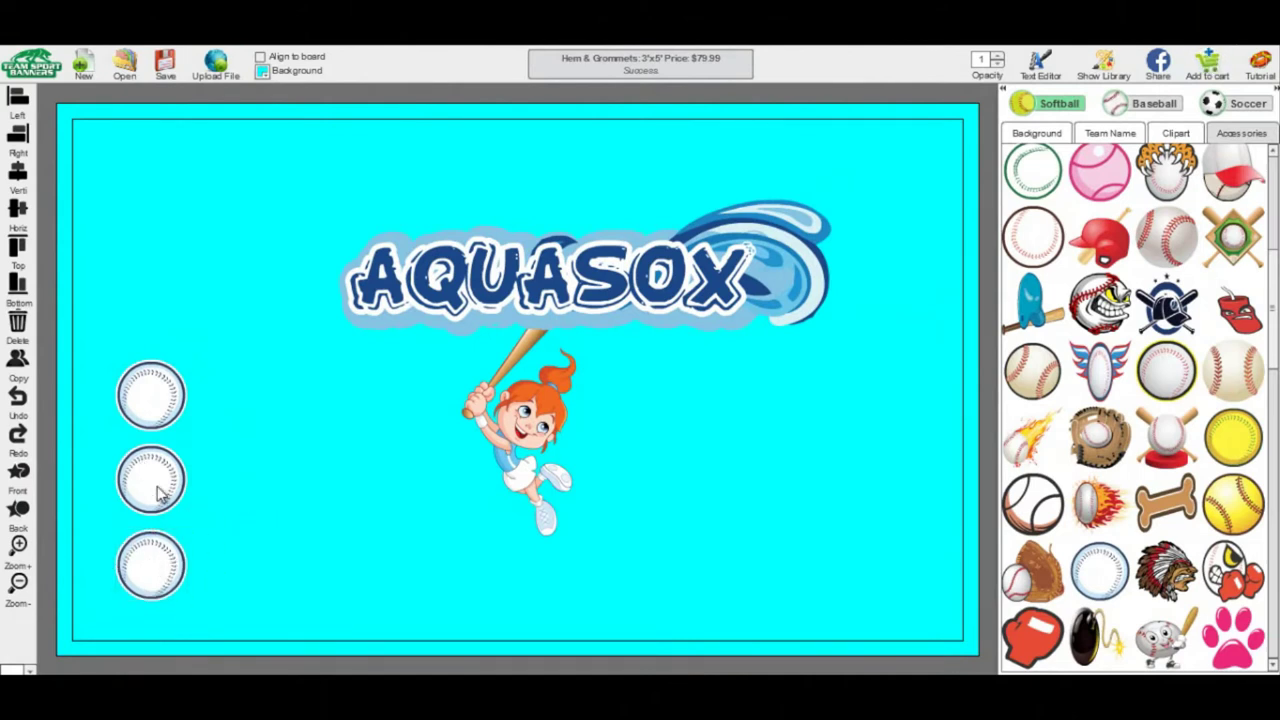
click(160, 550)
shift+click(165, 500)
shift+click(165, 408)
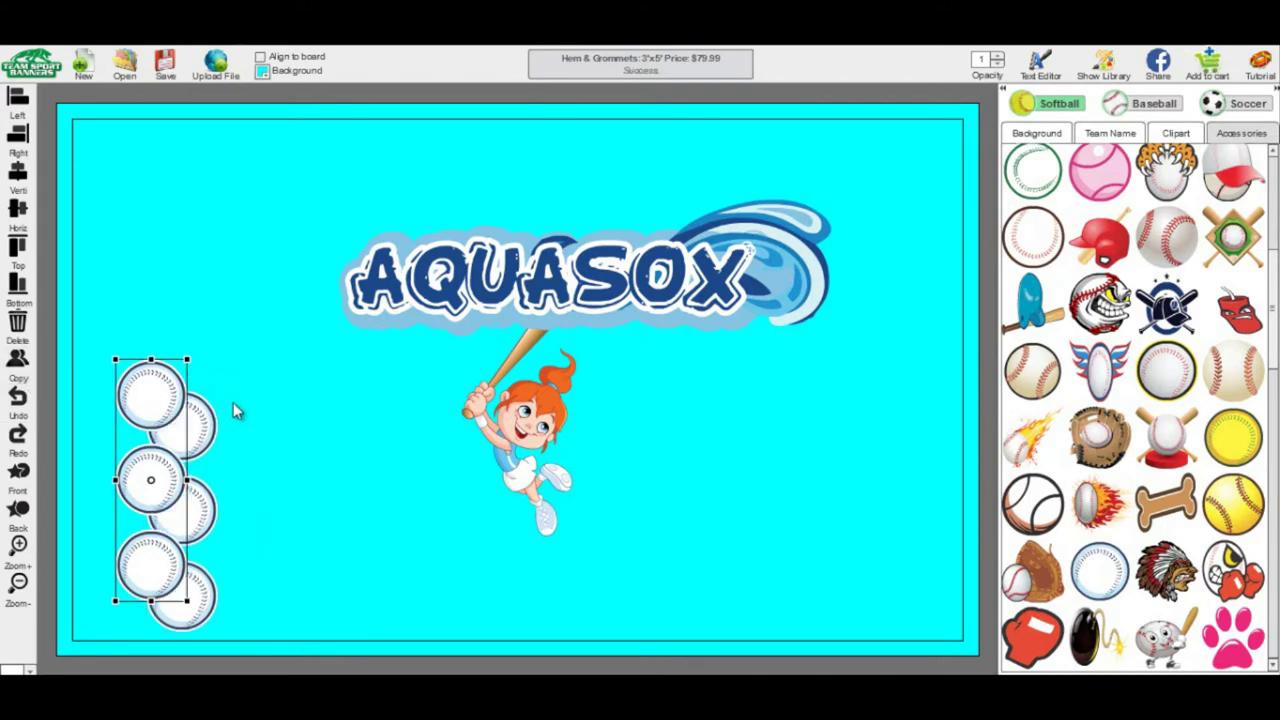
Step: Move the copied column of three balls to the right of the batter girl
click(212, 424)
shift+click(210, 527)
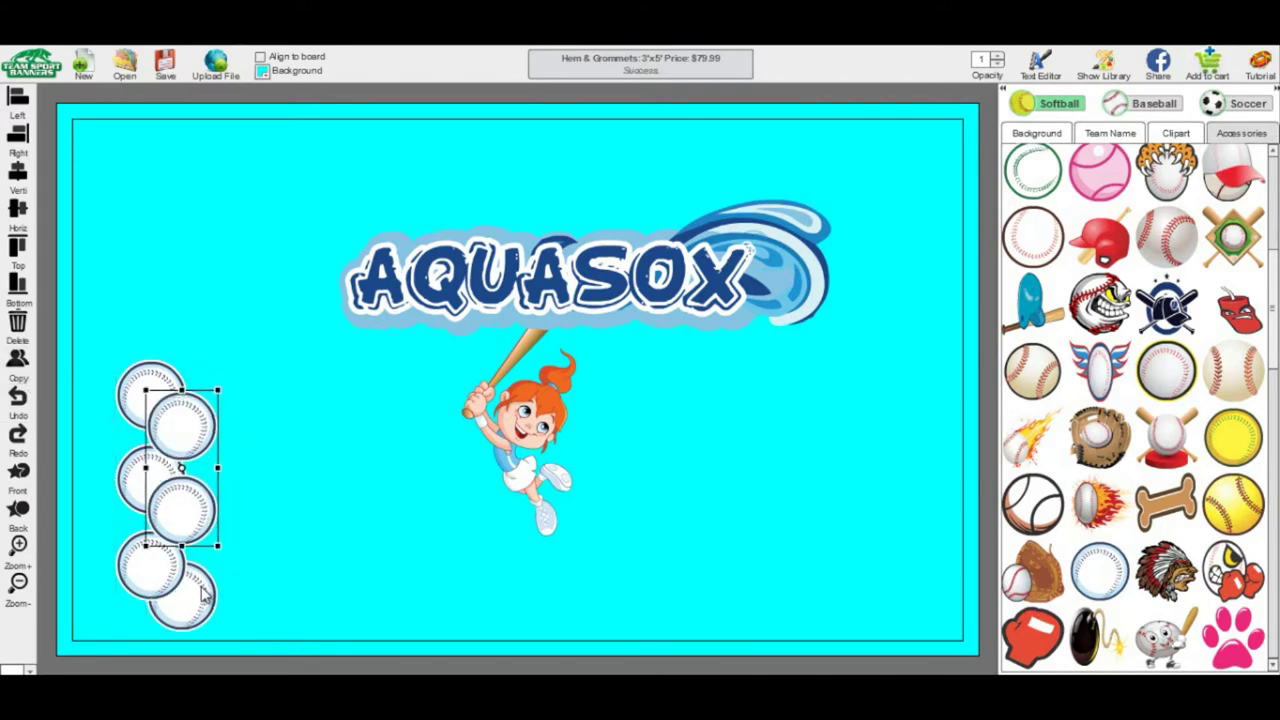
shift+click(206, 598)
drag(231, 550, 712, 522)
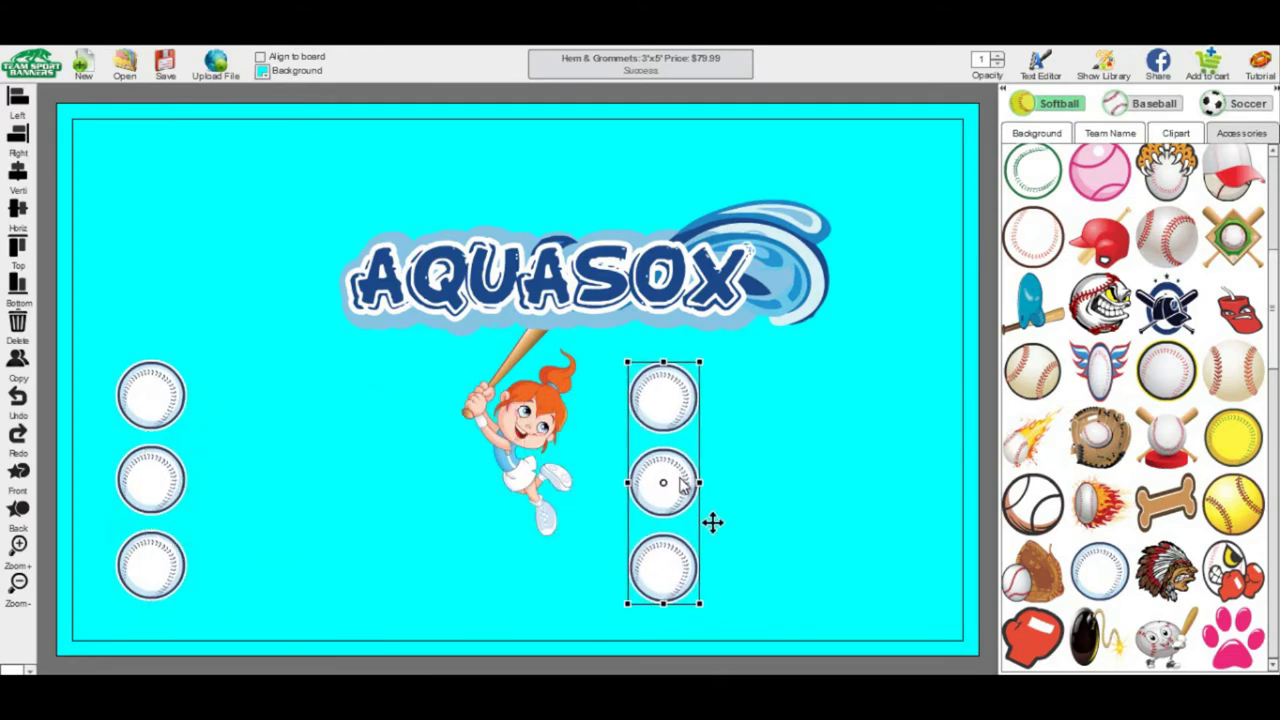
Step: Top-align each left/right pair of balls so the three rows line up
click(719, 419)
click(685, 411)
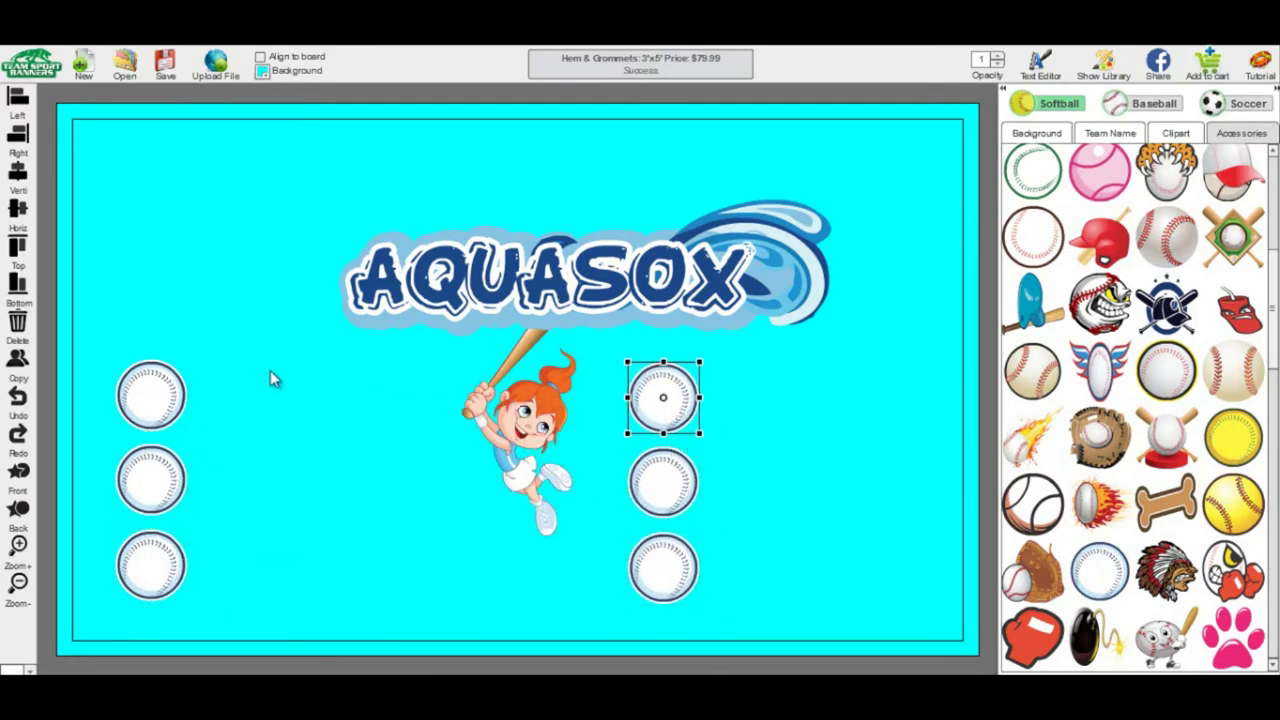
shift+click(175, 398)
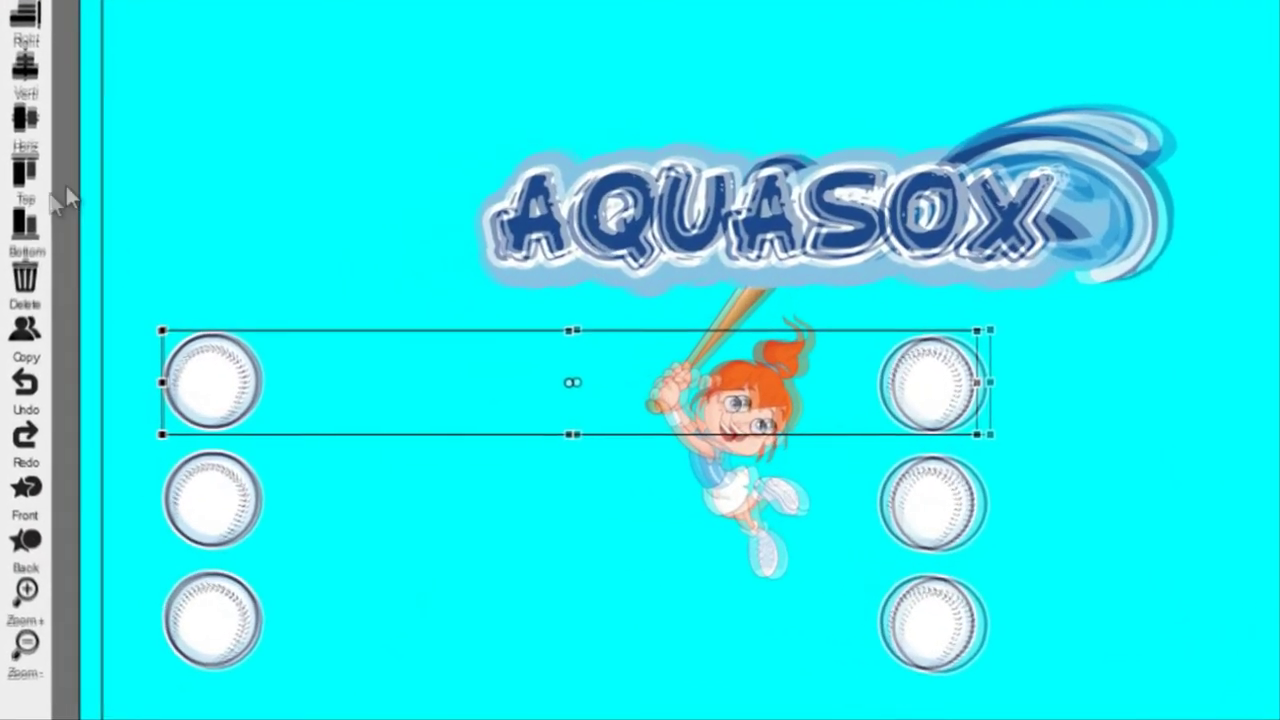
click(45, 165)
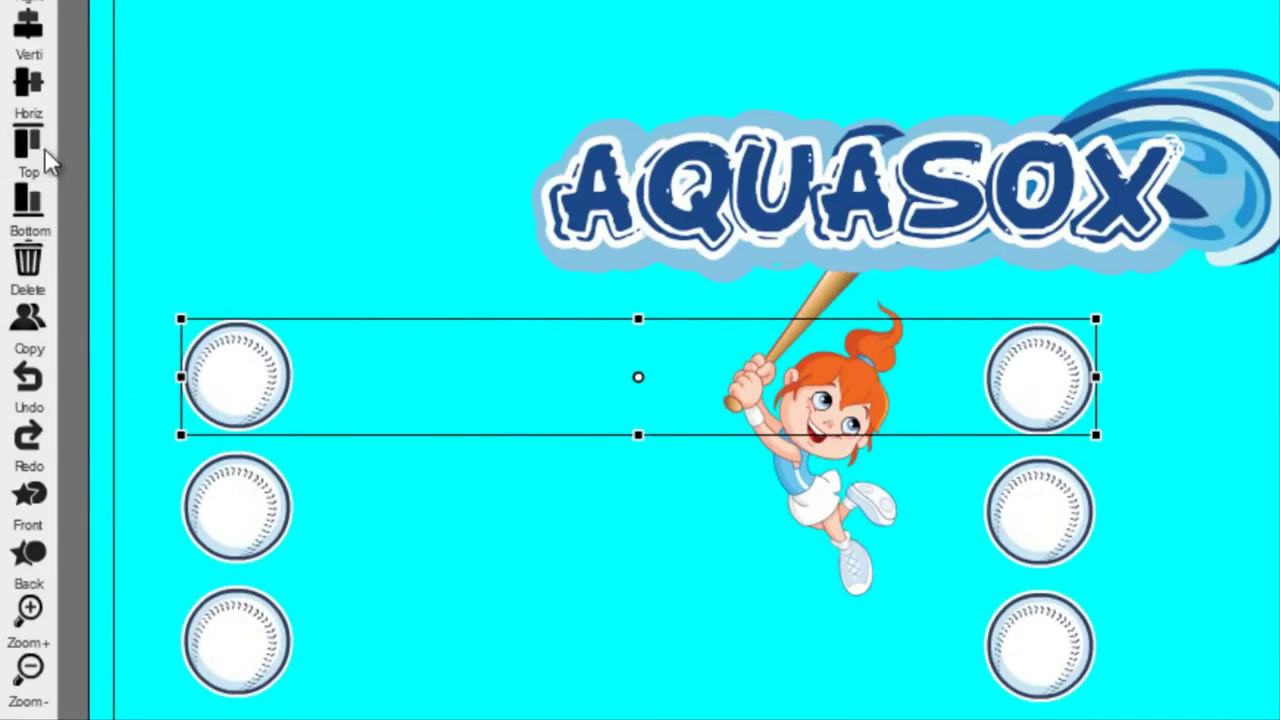
click(257, 509)
shift+click(1037, 497)
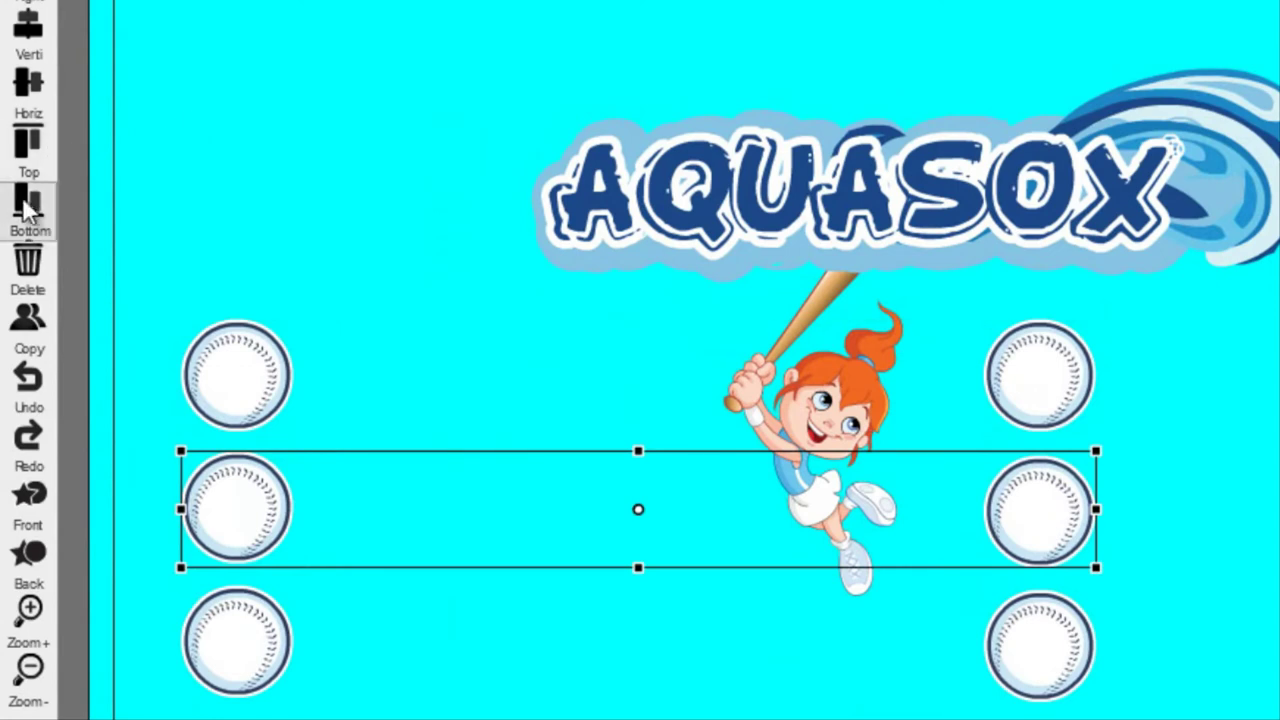
click(262, 640)
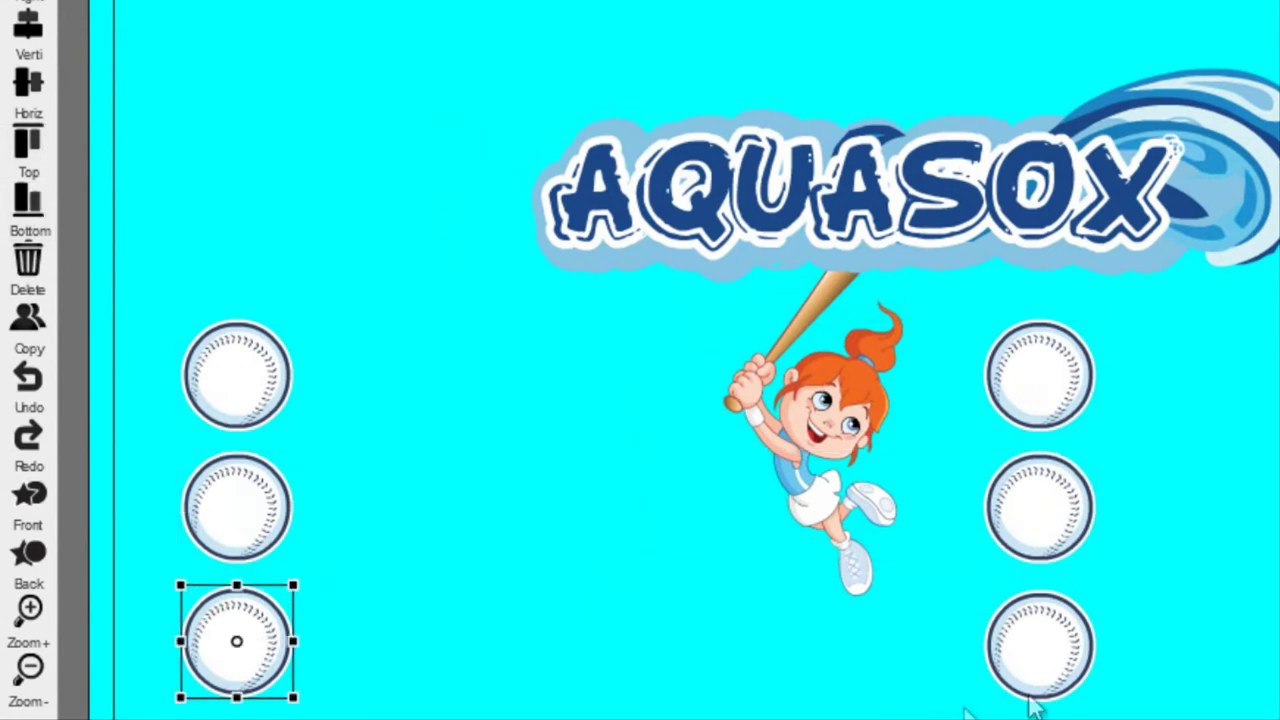
shift+click(1042, 654)
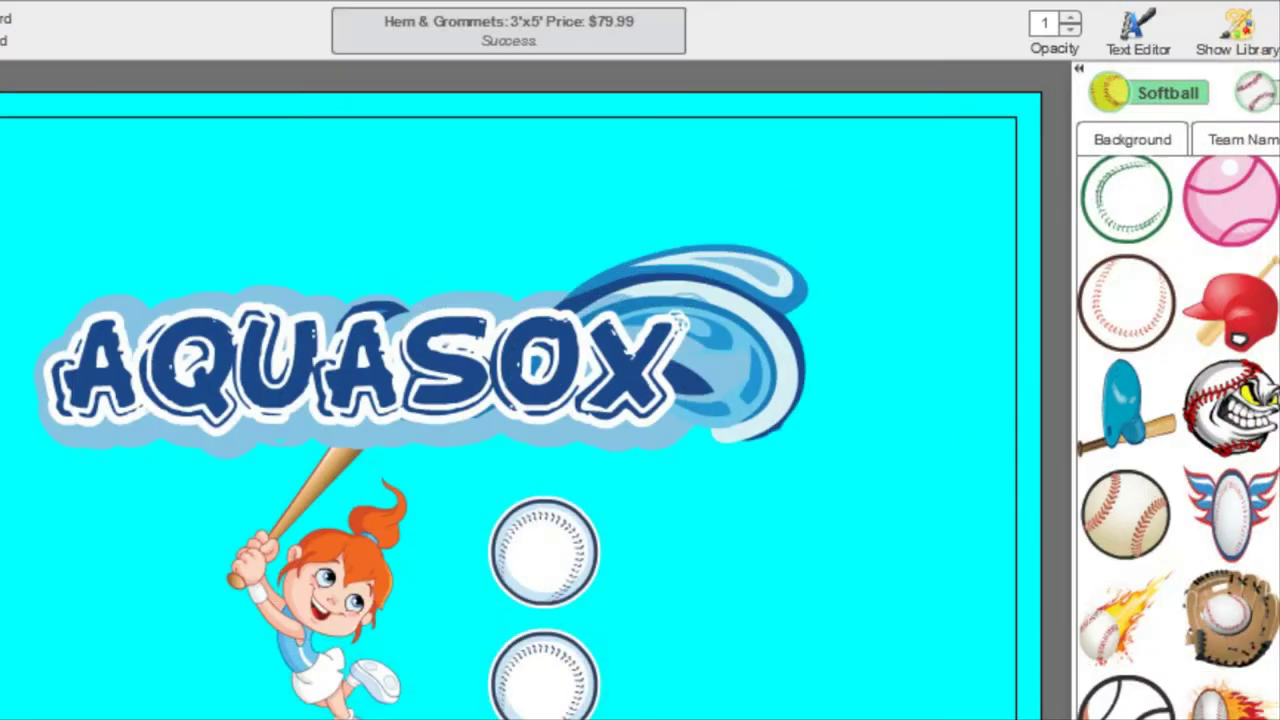
click(222, 362)
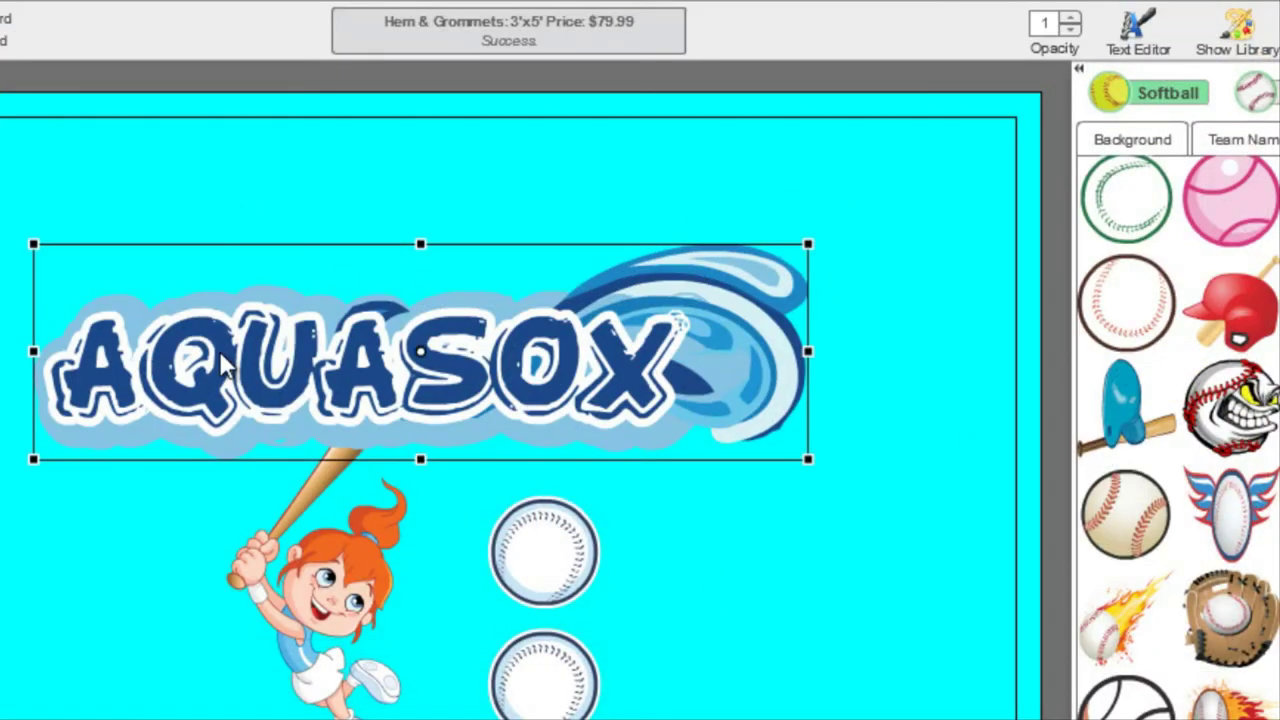
click(1071, 29)
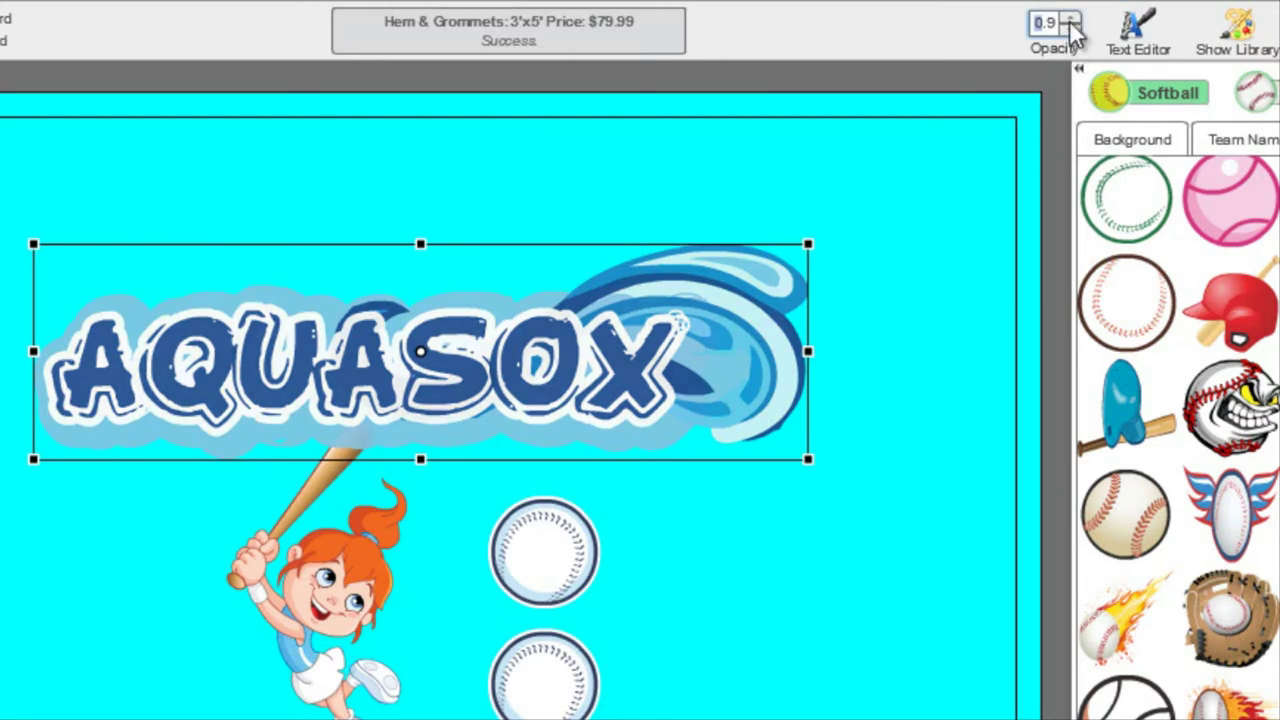
click(1071, 20)
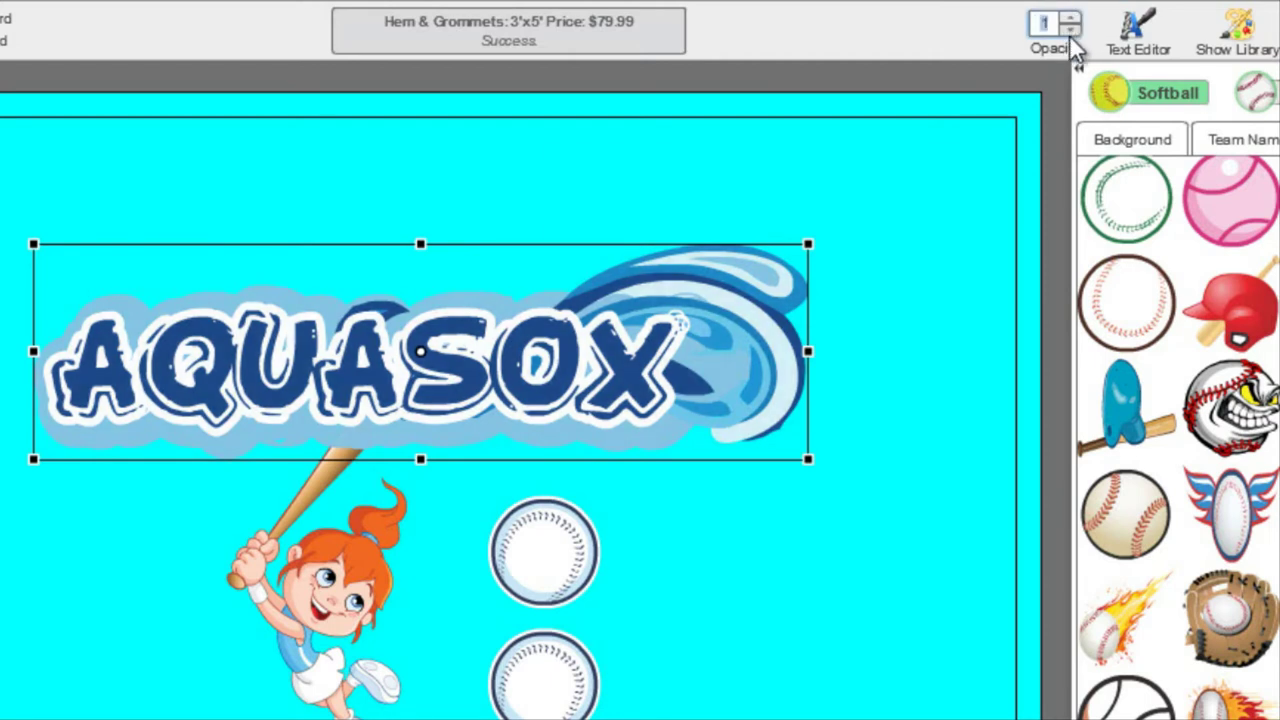
click(1071, 29)
click(1071, 29)
click(1071, 29)
click(1071, 29)
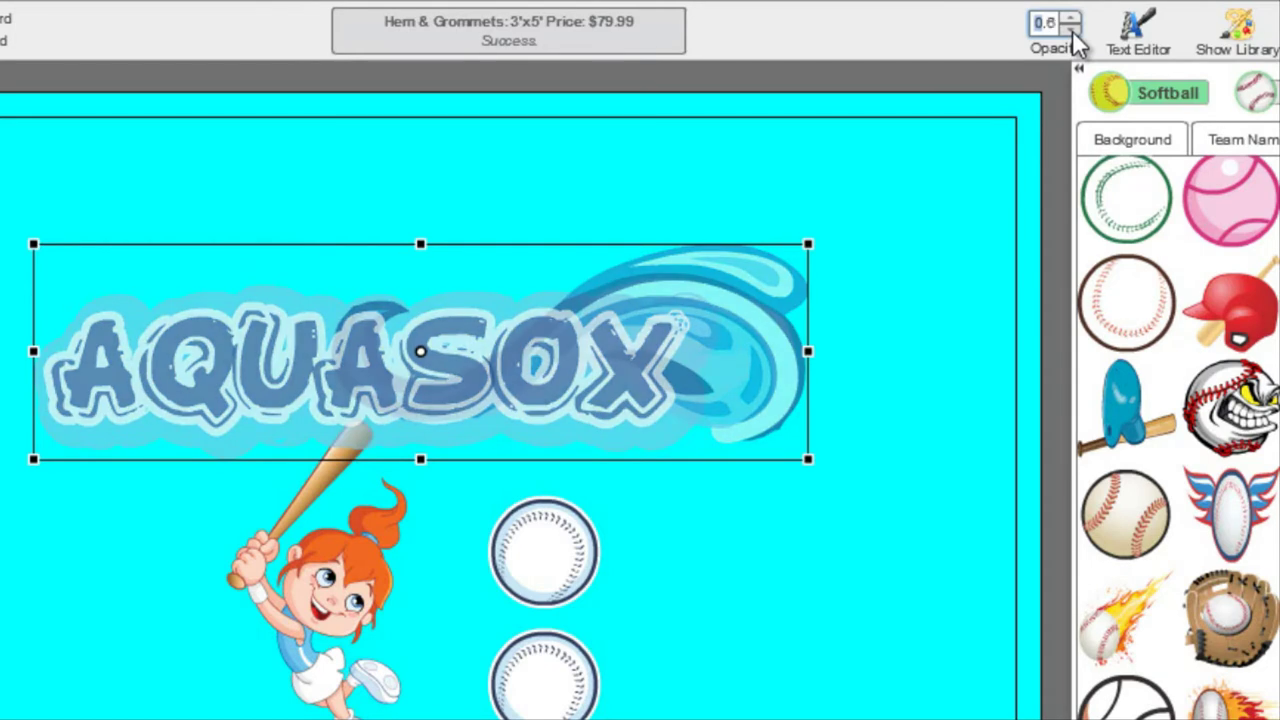
click(1071, 20)
click(1071, 20)
click(1071, 20)
click(1071, 20)
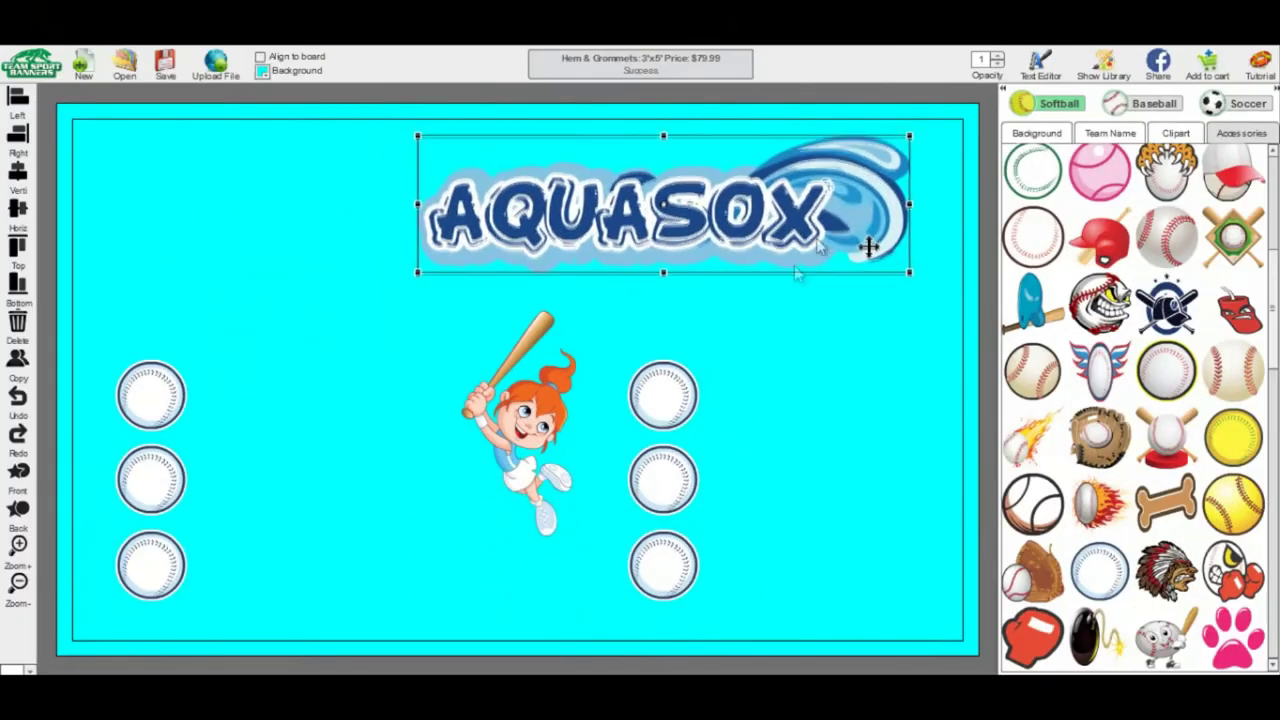
Step: Reposition the AQUASOX logo above the girl and enlarge it, undoing a trial rotation
drag(940, 294, 586, 435)
drag(594, 326, 749, 251)
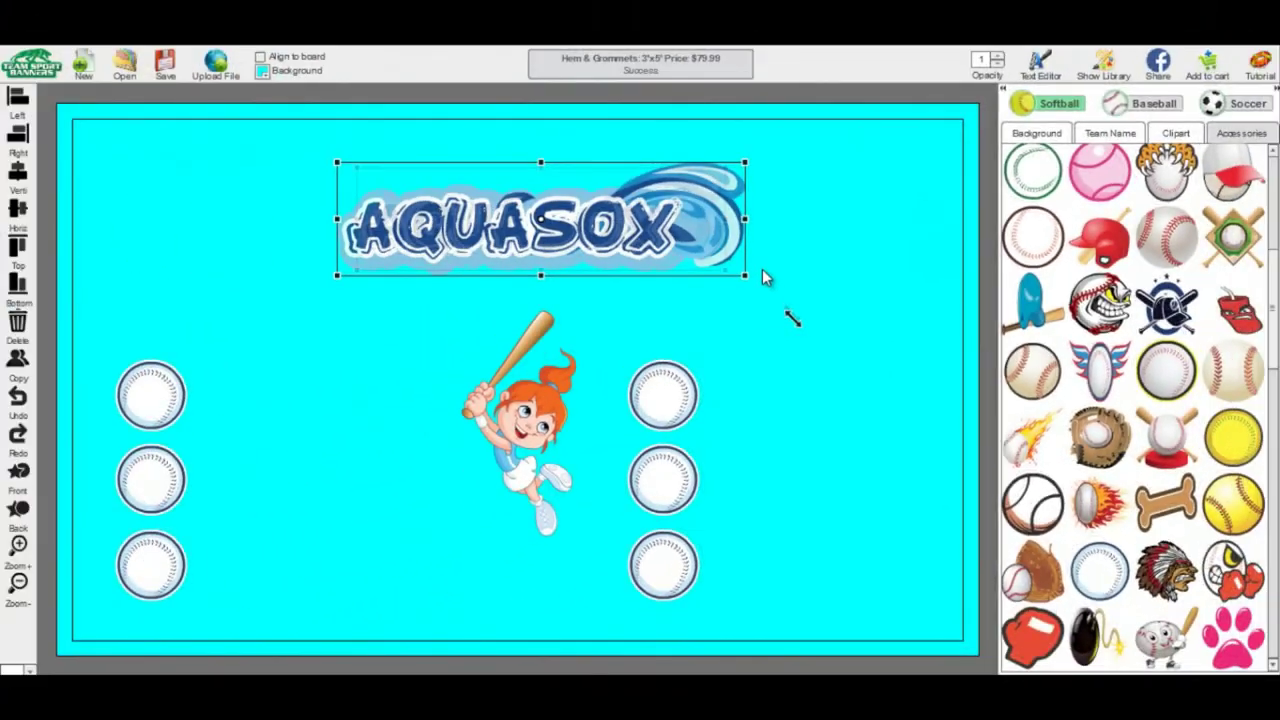
drag(788, 299, 818, 323)
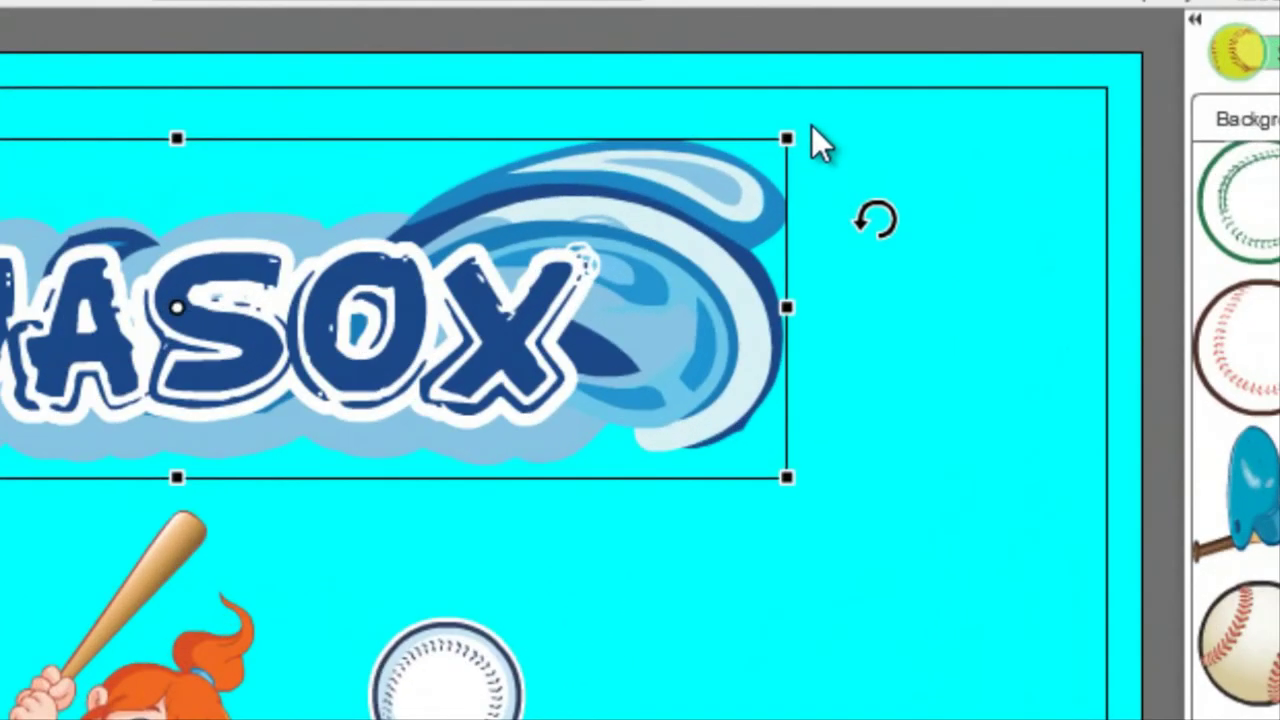
drag(813, 136, 820, 240)
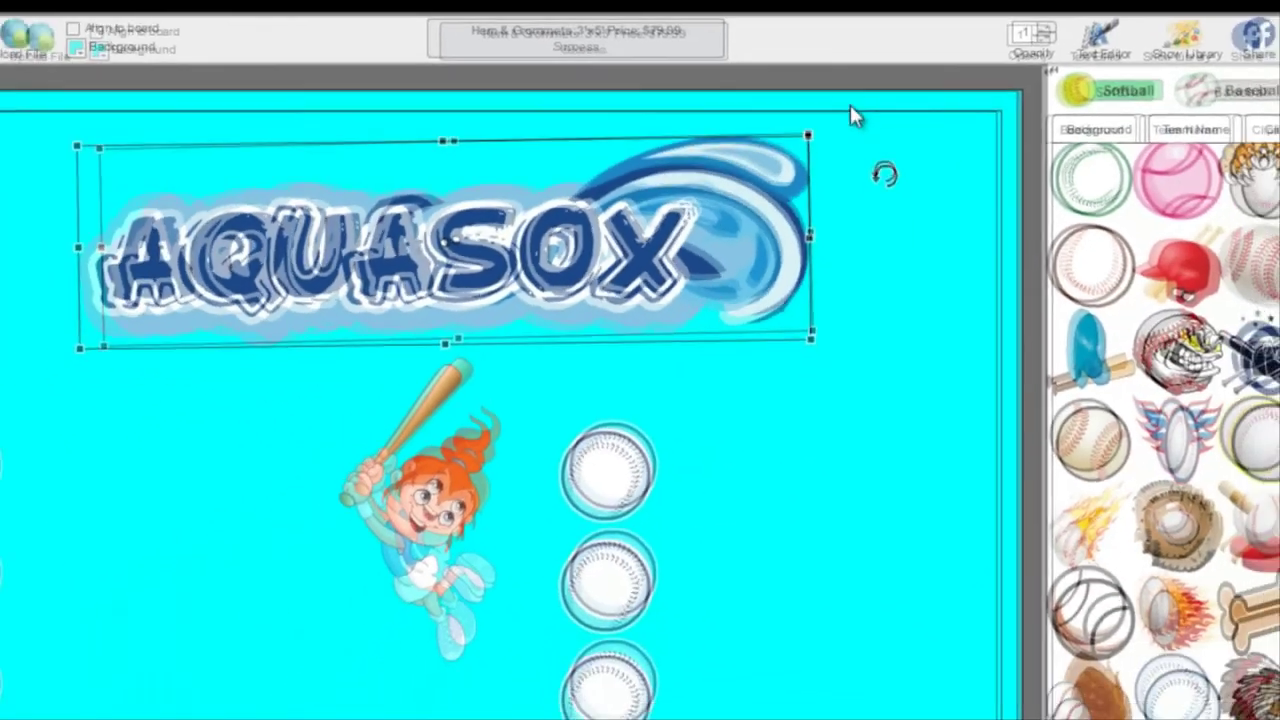
drag(852, 117, 840, 194)
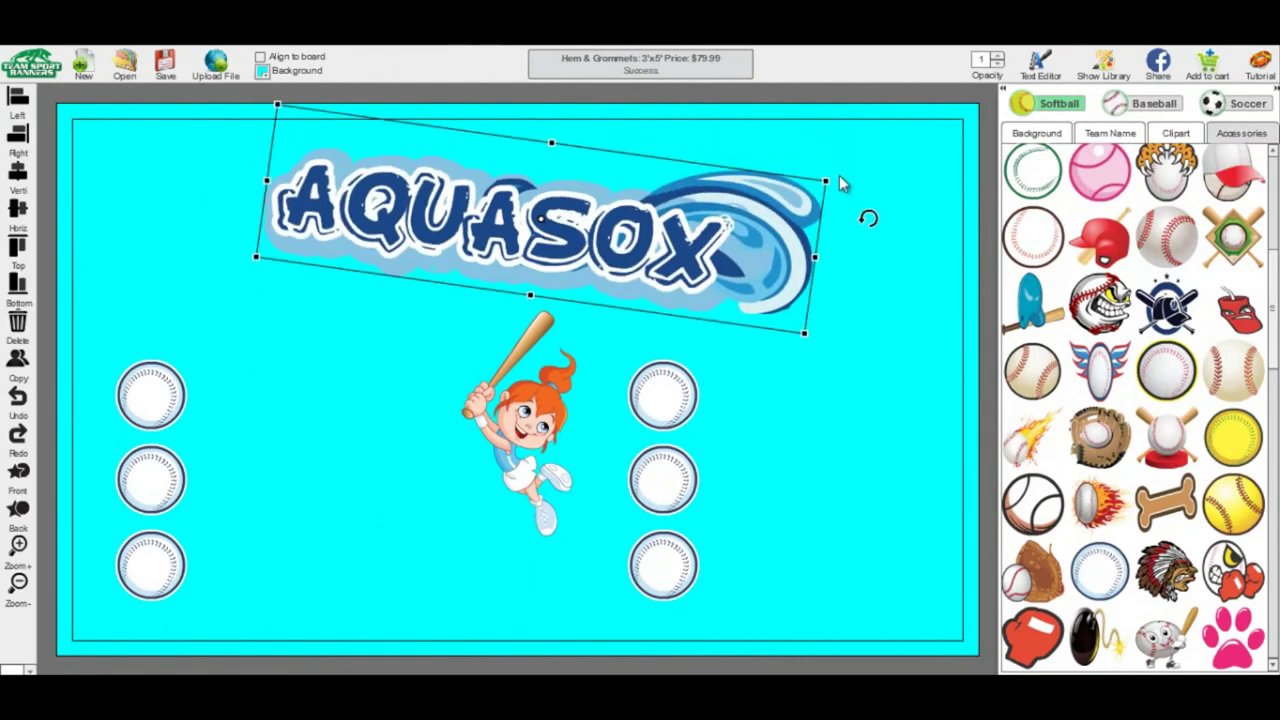
click(20, 400)
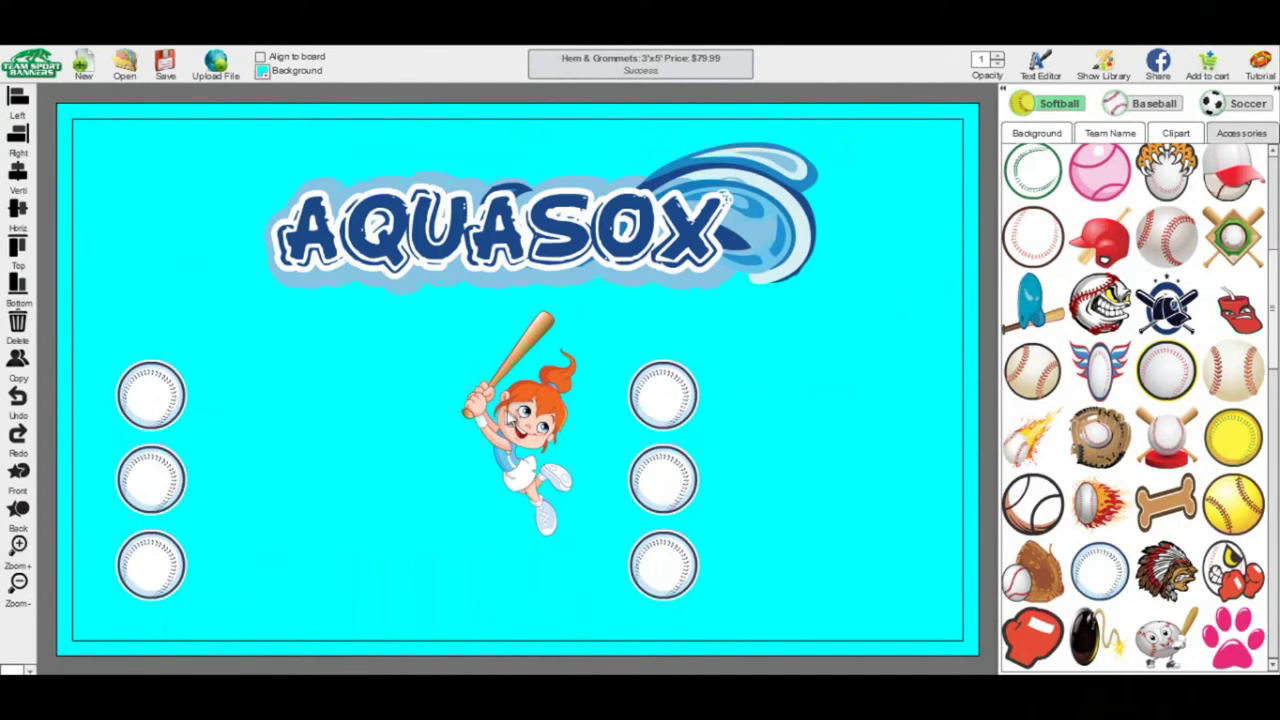
Step: Delete the batter clipart, then restore it with Ctrl+Z
click(522, 422)
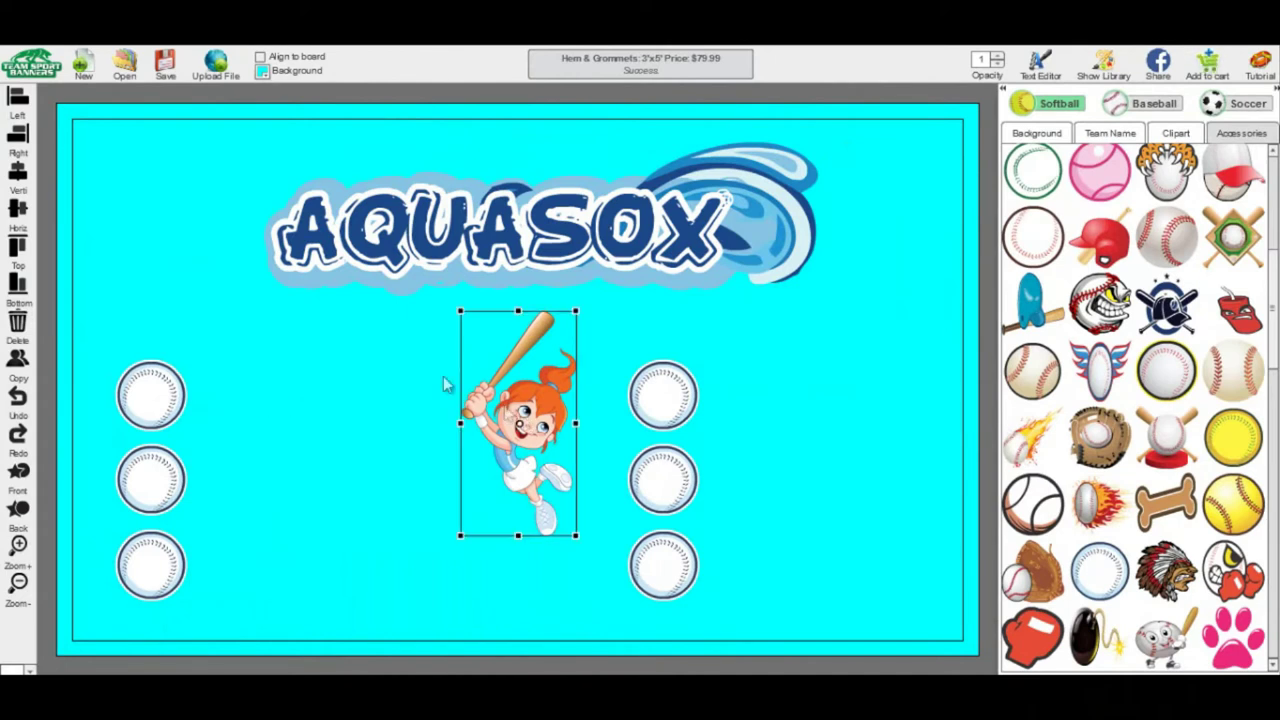
click(18, 325)
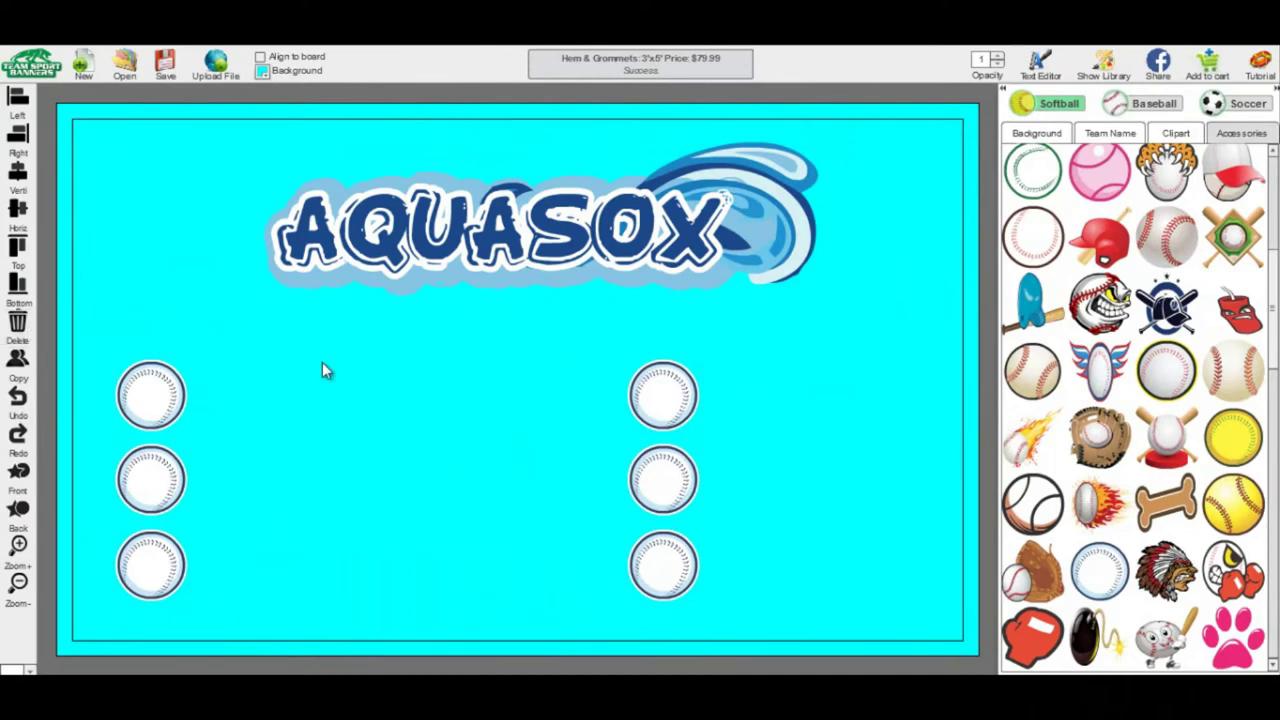
key(ctrl+z)
click(1040, 70)
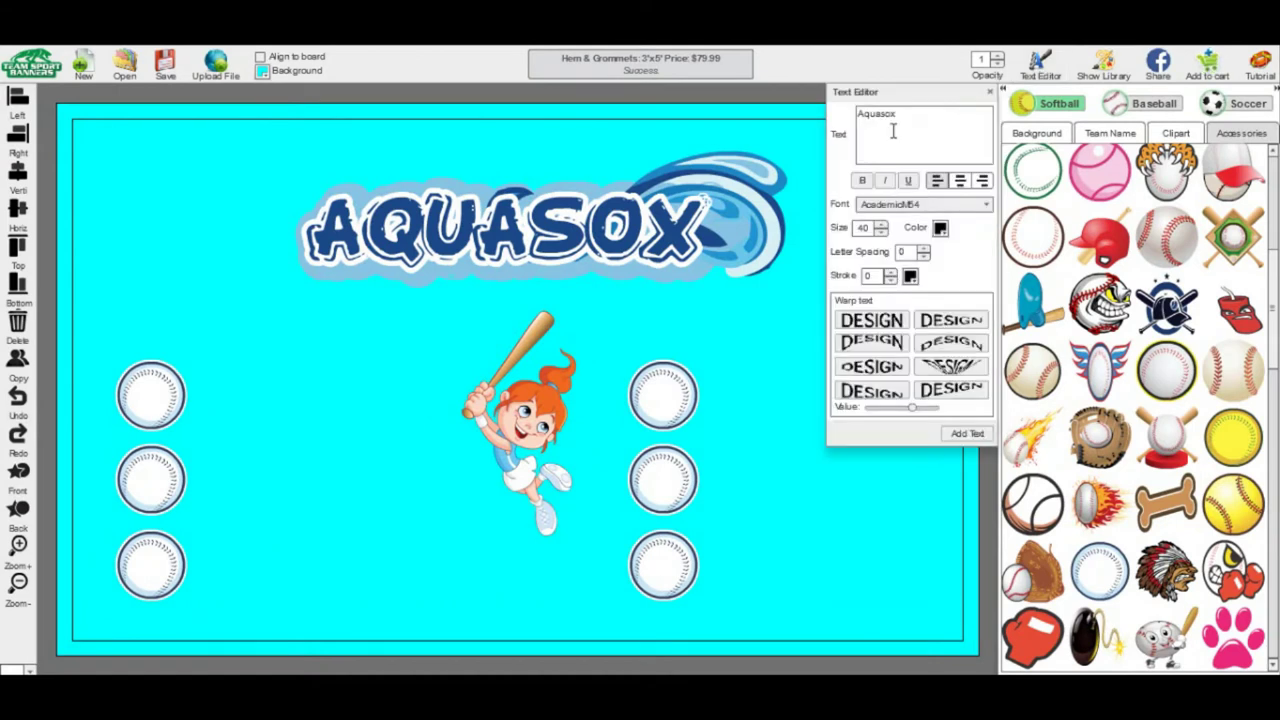
Step: Add the first player name as text and move it beside the top-left baseball
drag(921, 122, 794, 119)
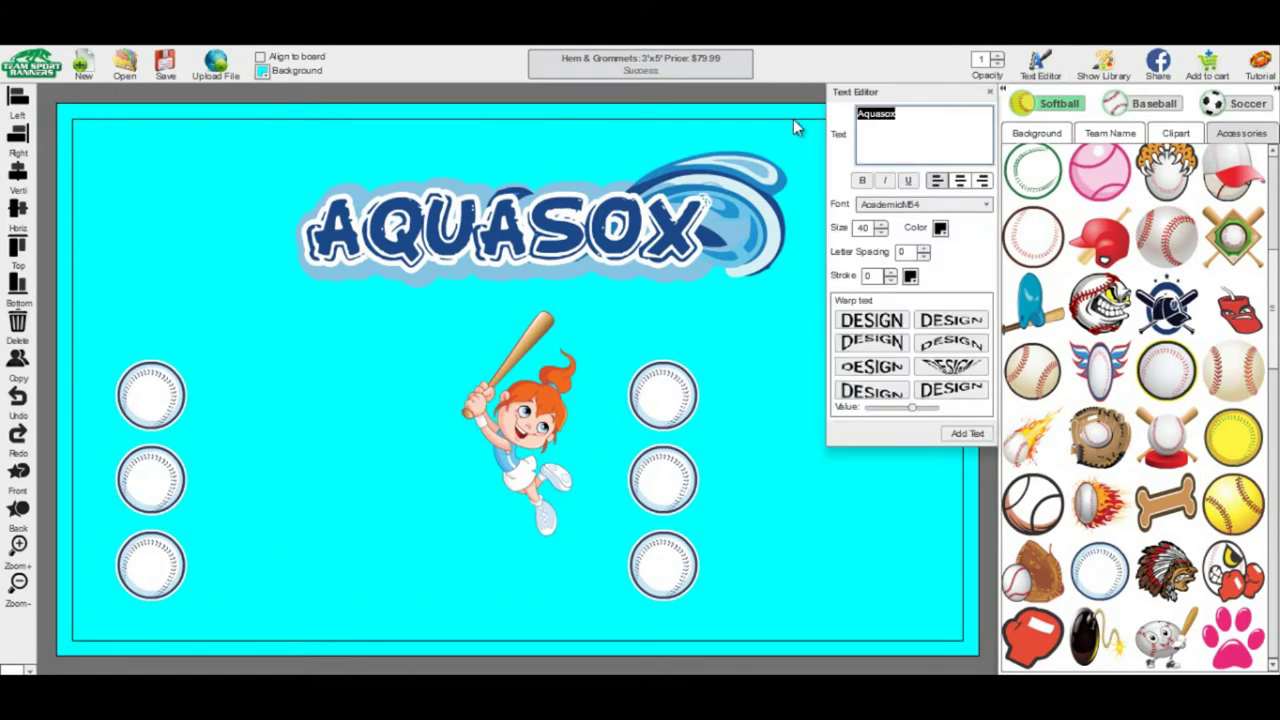
text(Andrew)
click(983, 437)
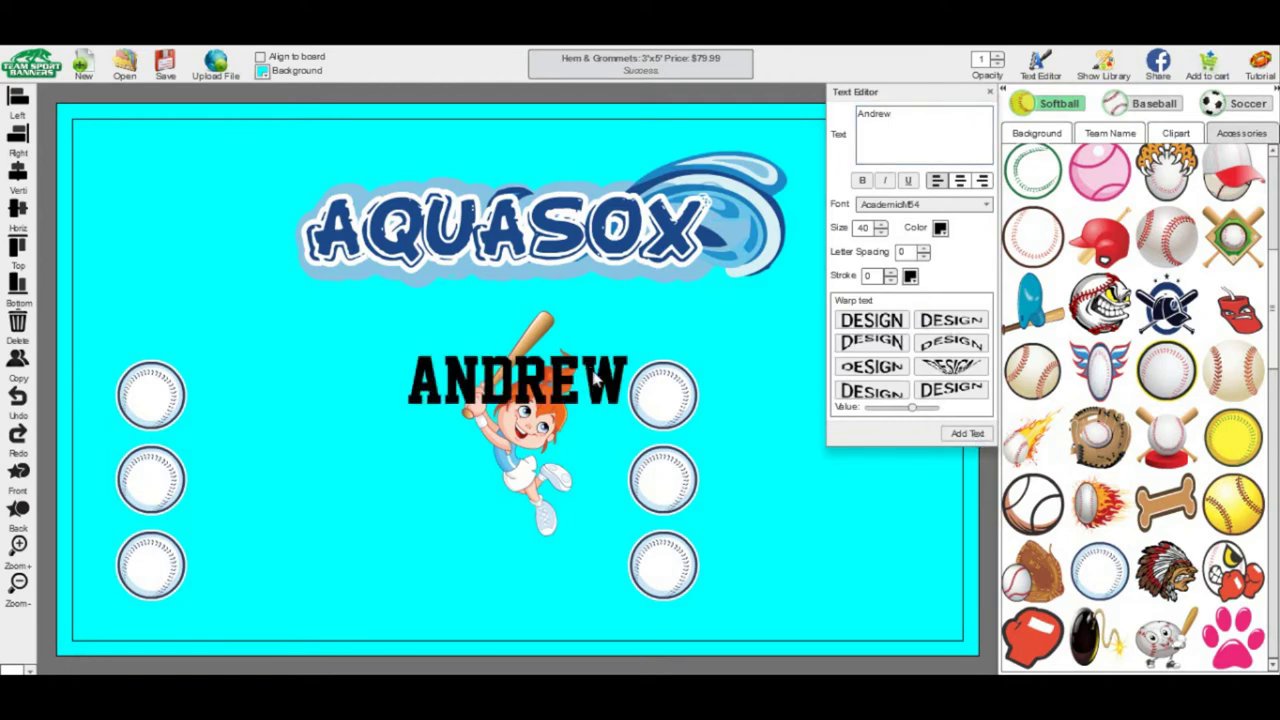
click(606, 384)
drag(610, 386, 401, 402)
Step: Style the name in Impact font at a slightly smaller size 36, coloured white
click(922, 205)
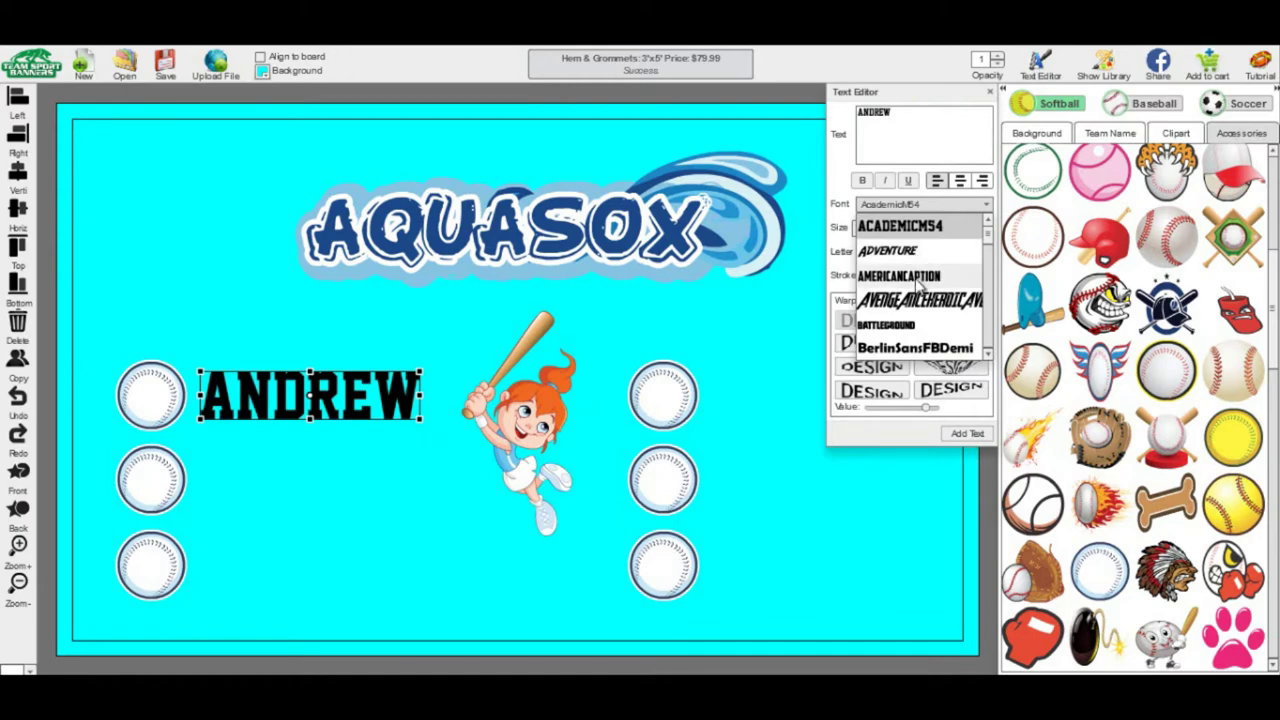
scroll(987, 258, down, 3)
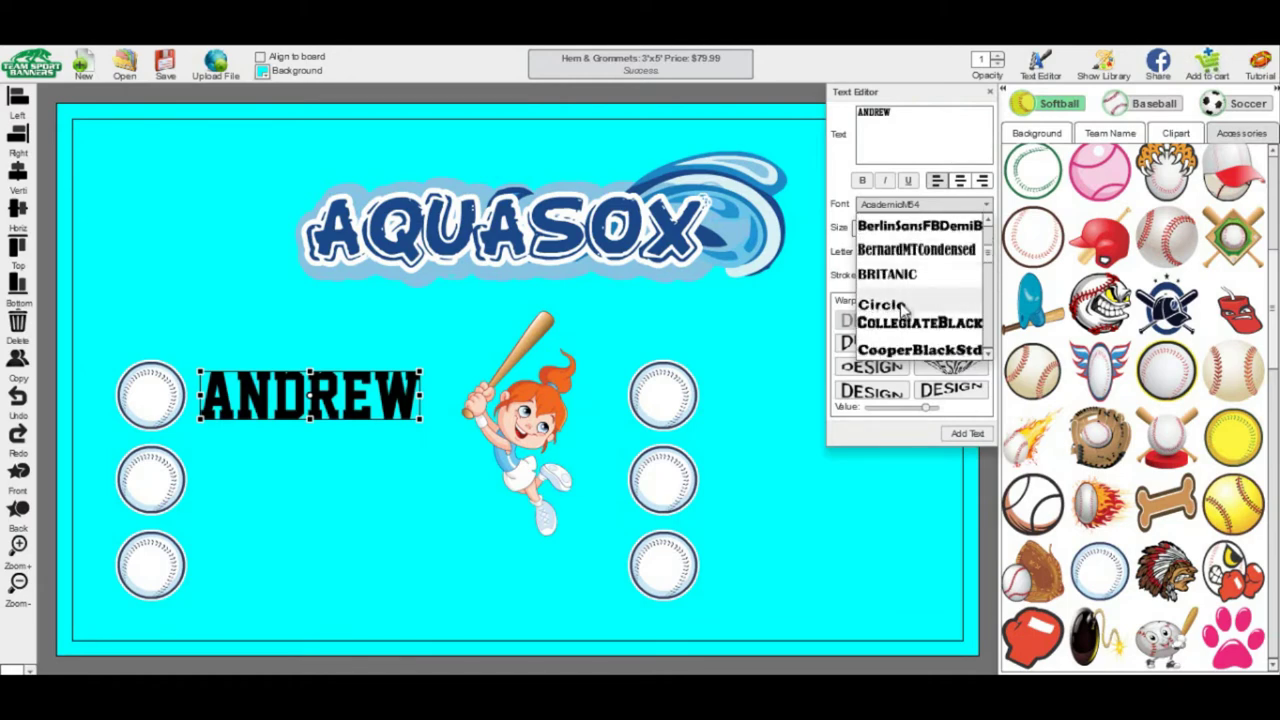
click(903, 308)
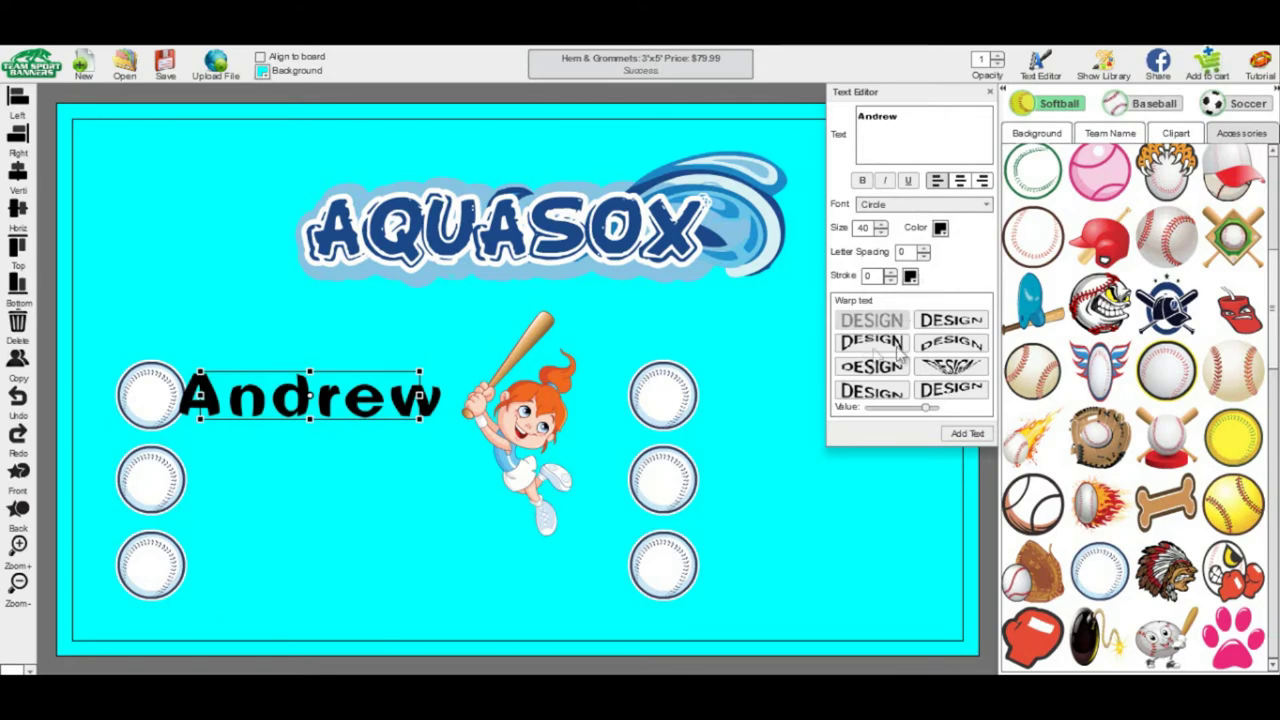
click(968, 205)
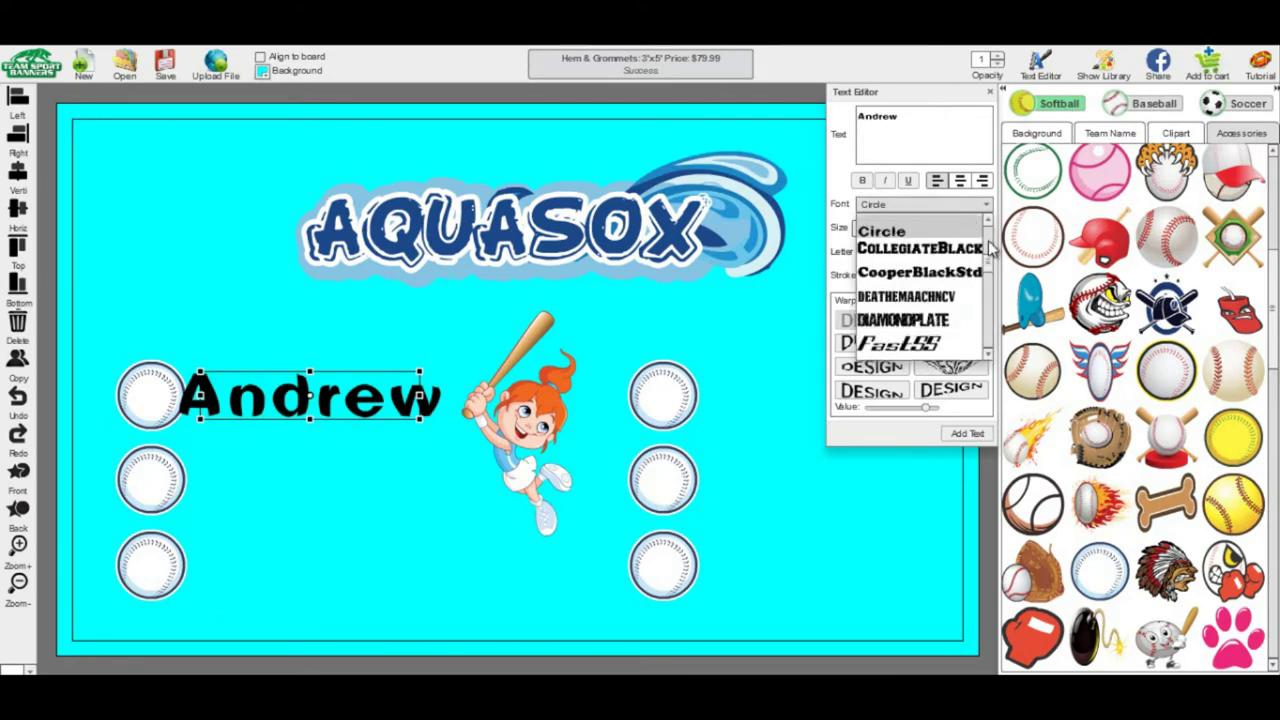
drag(990, 275, 992, 305)
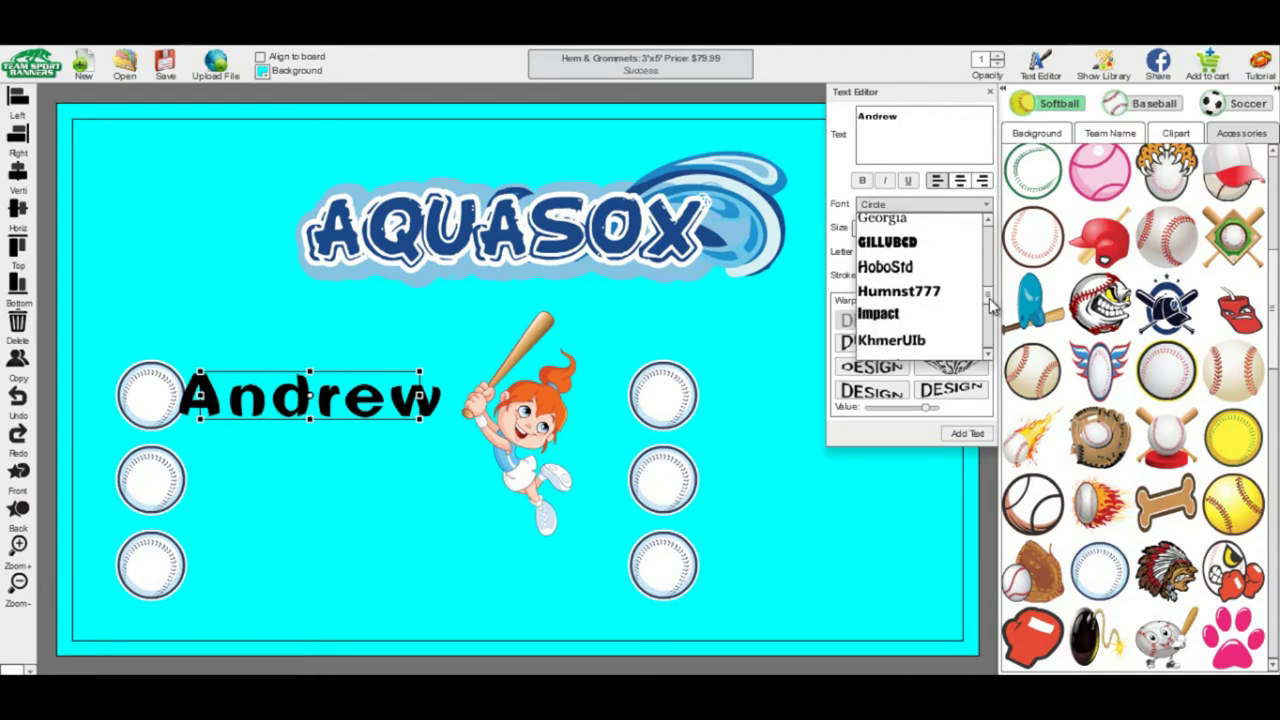
click(918, 314)
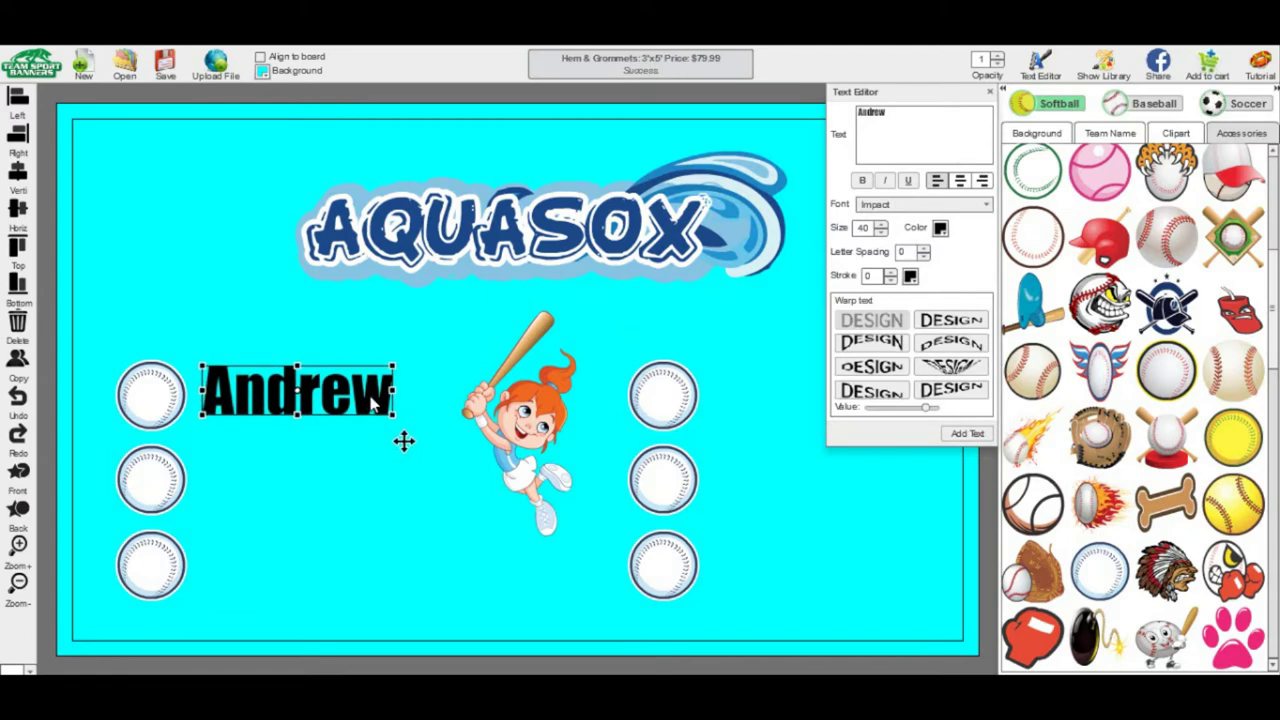
click(881, 233)
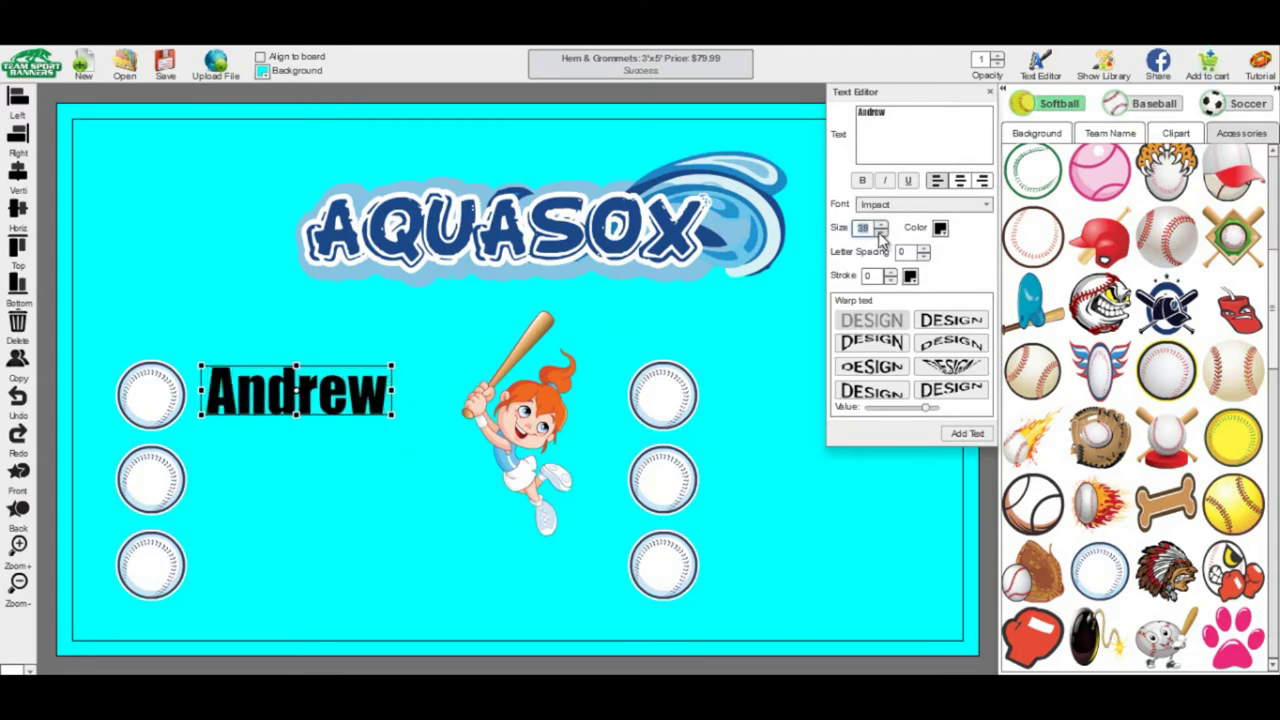
click(881, 233)
click(940, 229)
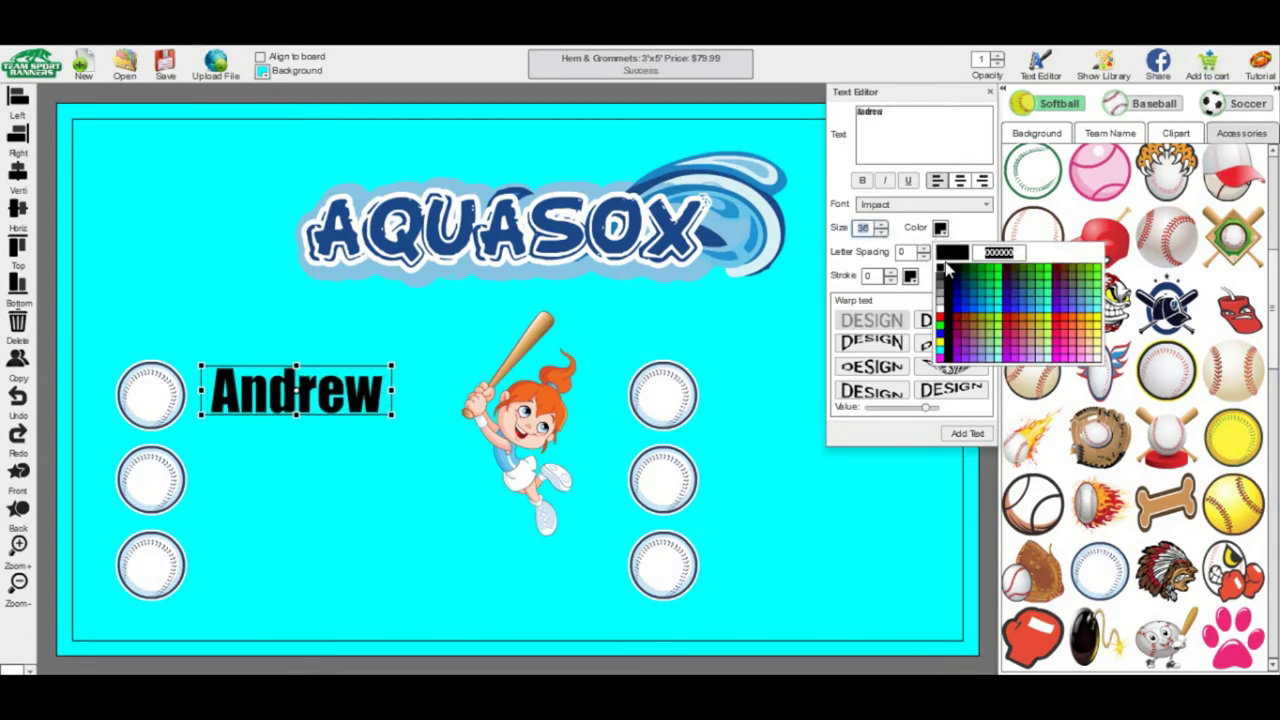
click(940, 316)
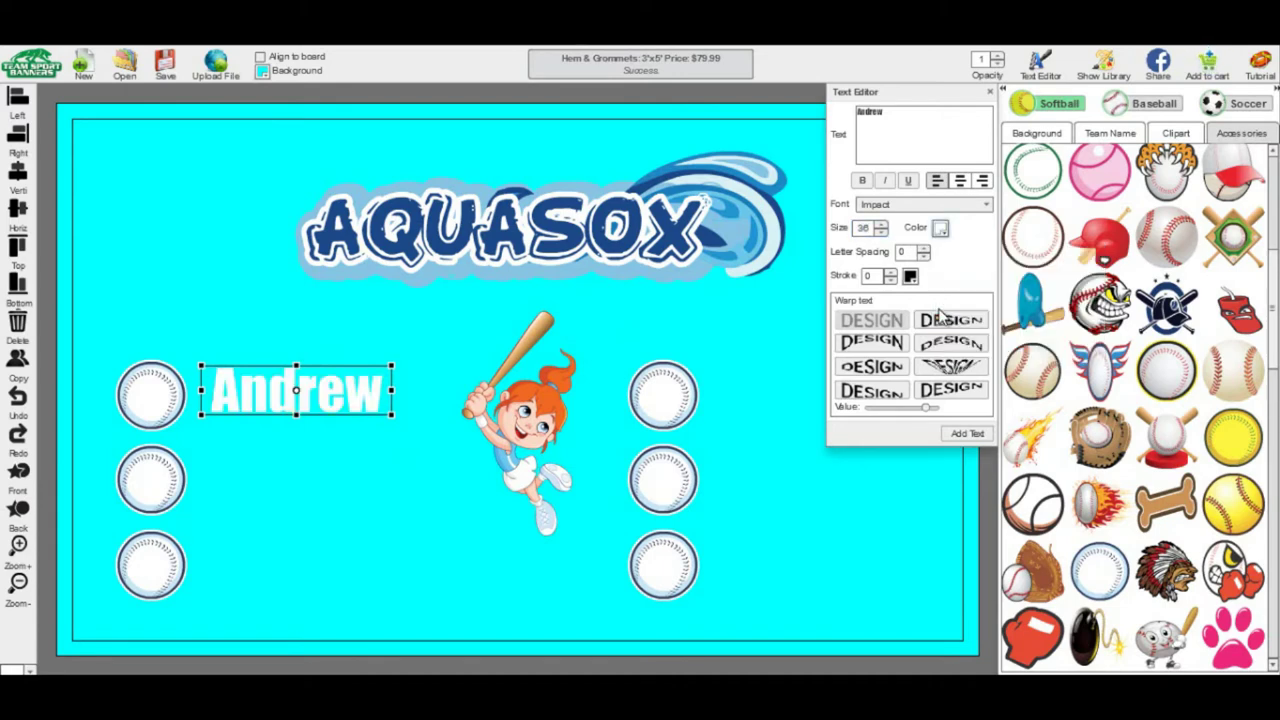
click(407, 457)
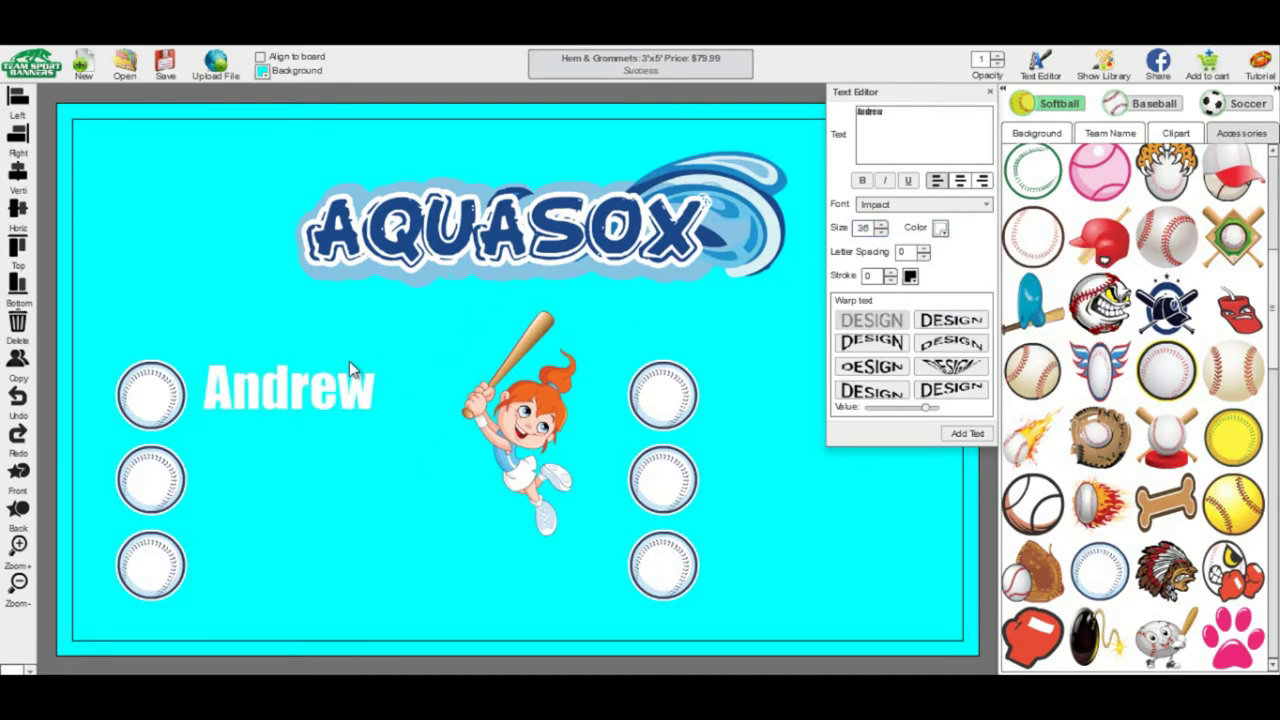
drag(908, 119, 851, 106)
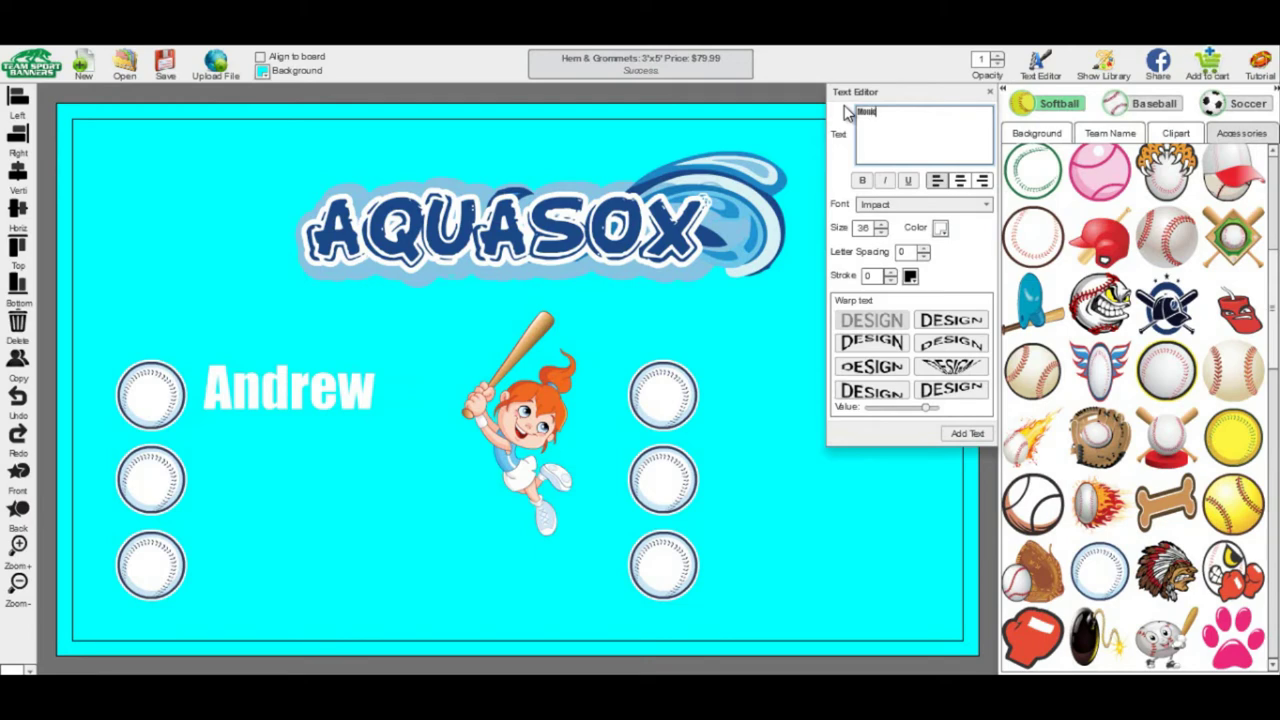
Step: Add the second player name beside the middle-left baseball, under the first name
click(975, 434)
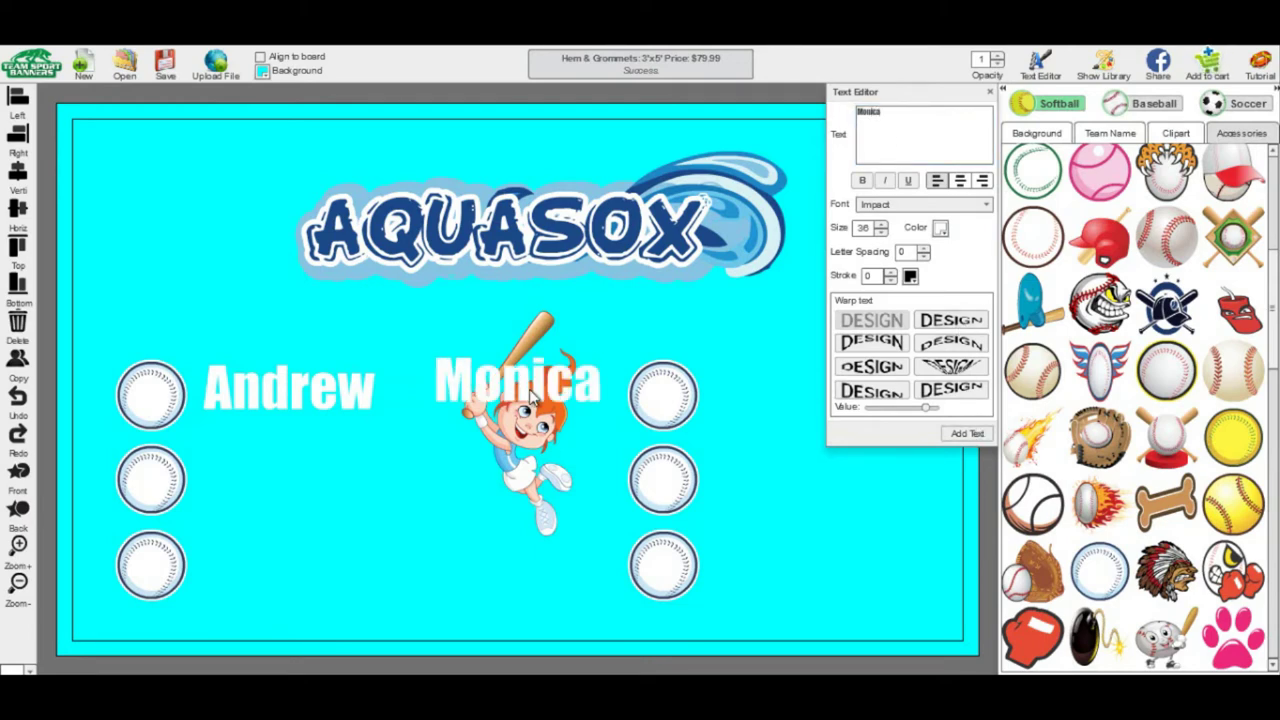
drag(494, 404, 307, 484)
click(304, 551)
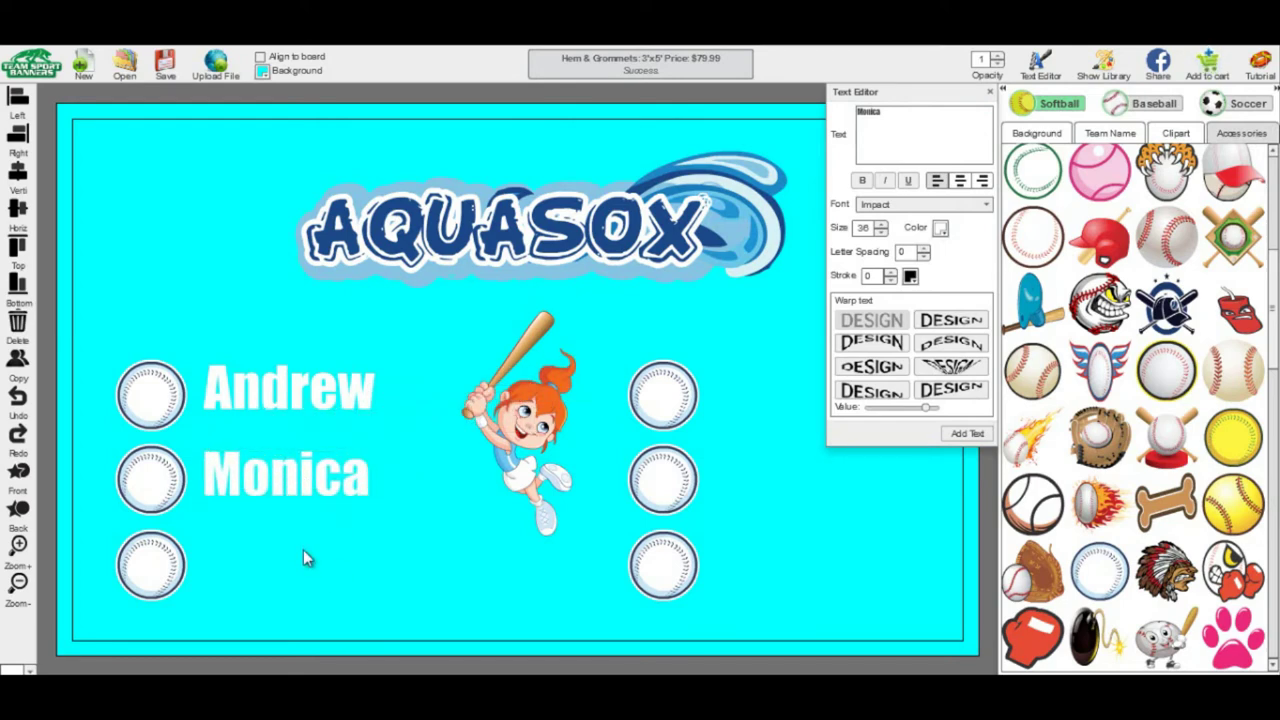
click(352, 395)
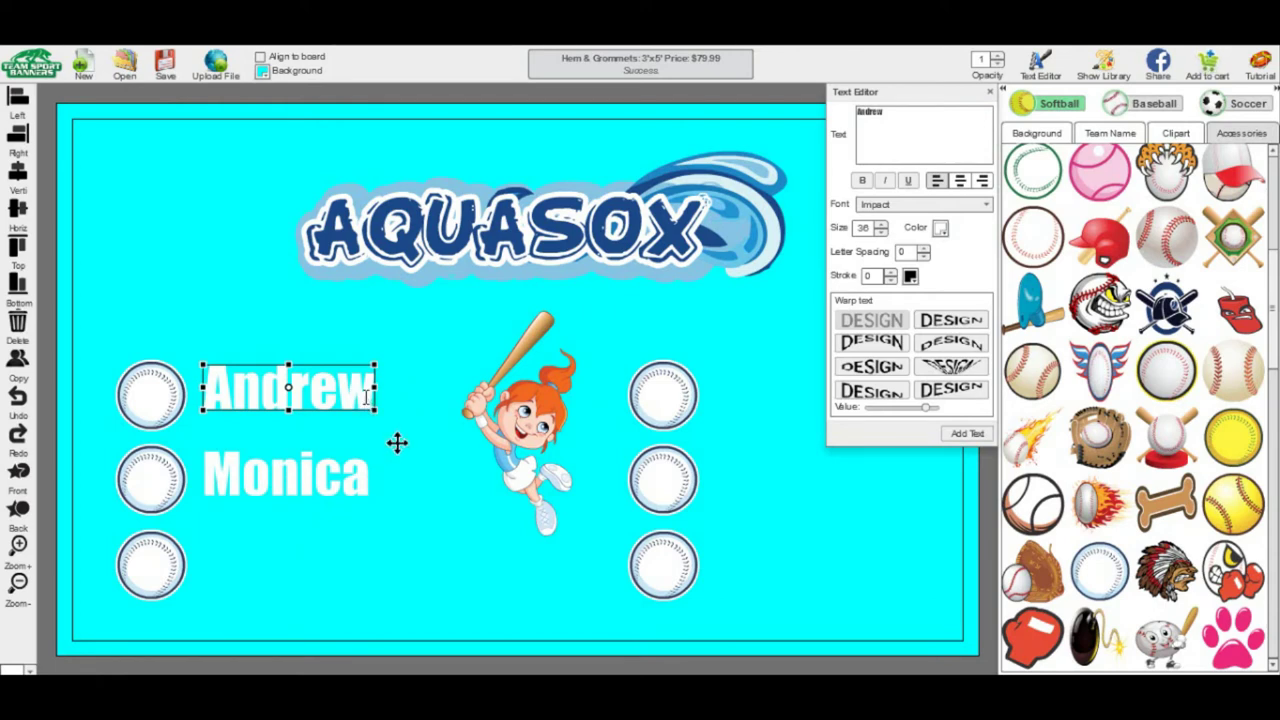
double_click(366, 397)
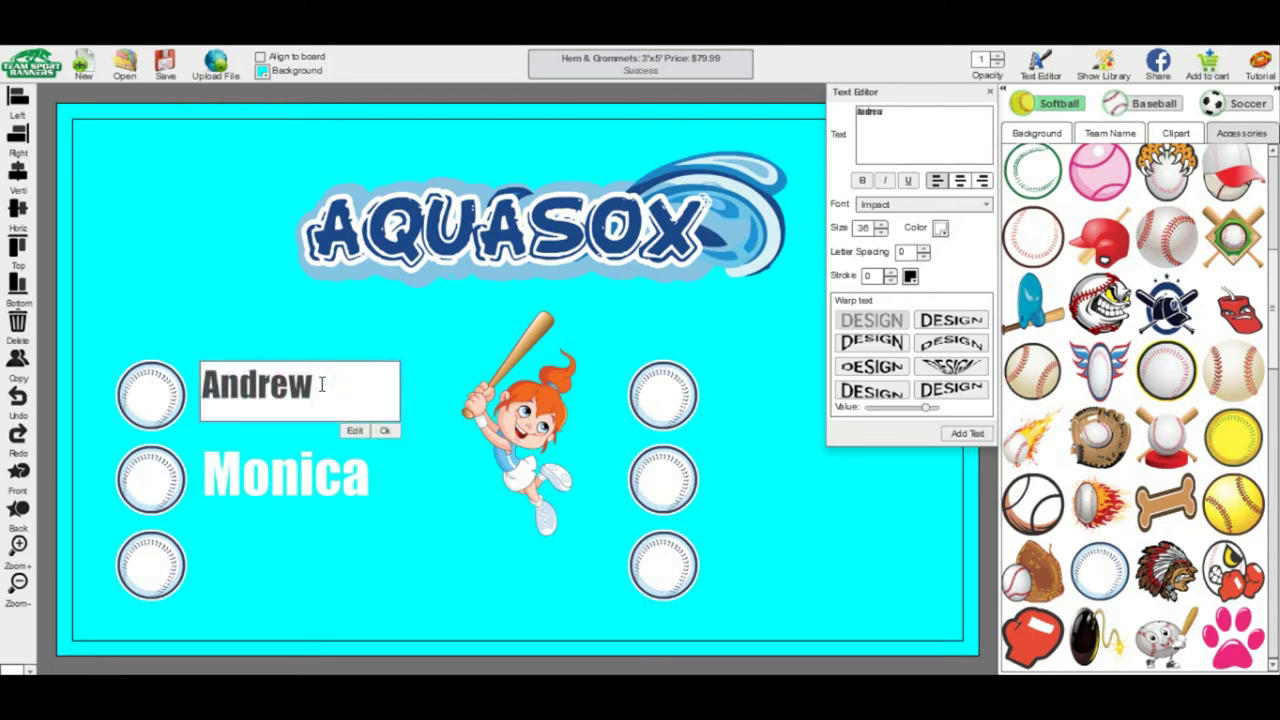
Step: Replace the first player name directly on the banner with a different name
drag(321, 386, 201, 386)
key(BackSpace)
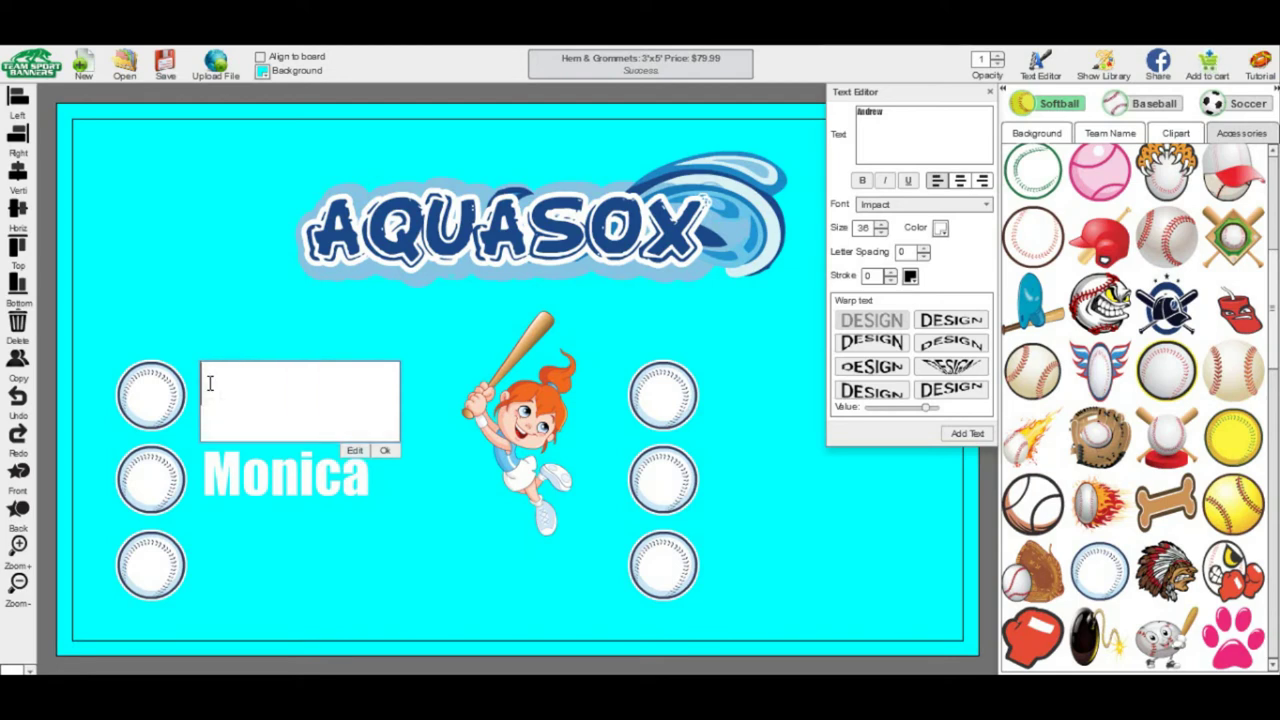
text(Jessica)
click(385, 451)
click(409, 513)
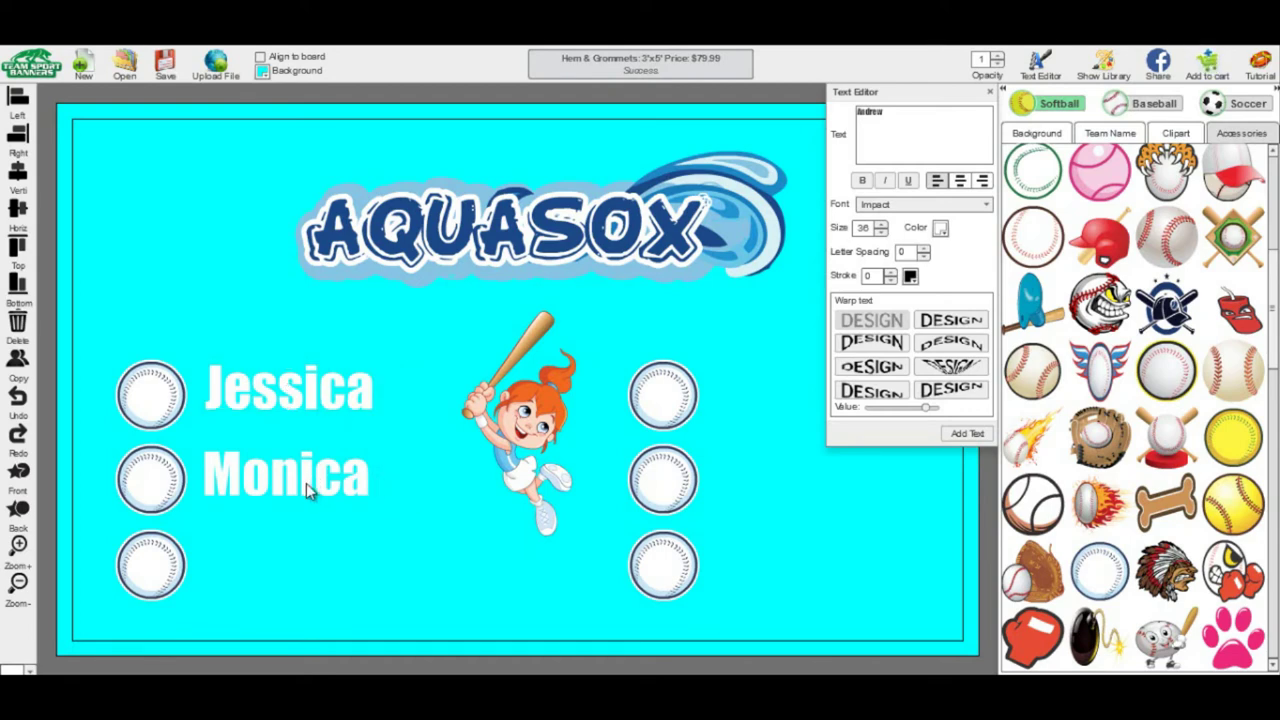
Step: Add the third player name beside the bottom-left baseball, correcting its text and position
double_click(925, 128)
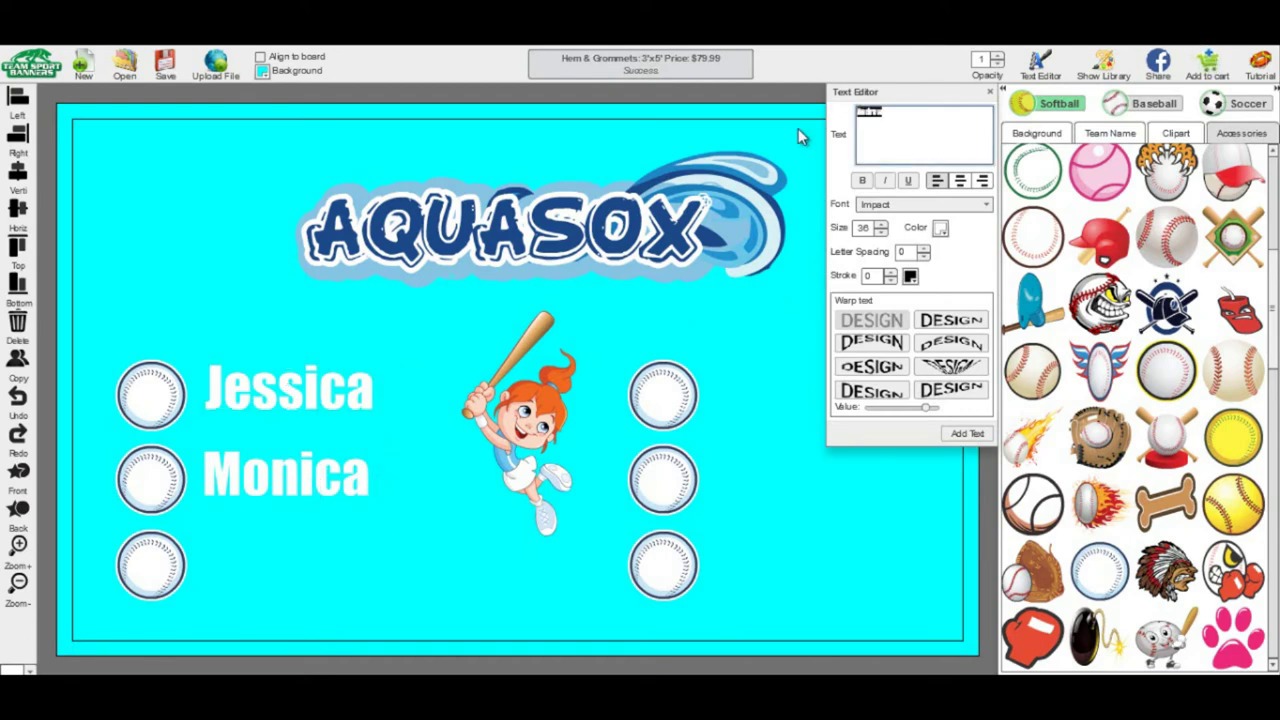
key(BackSpace)
text(Mic)
click(967, 433)
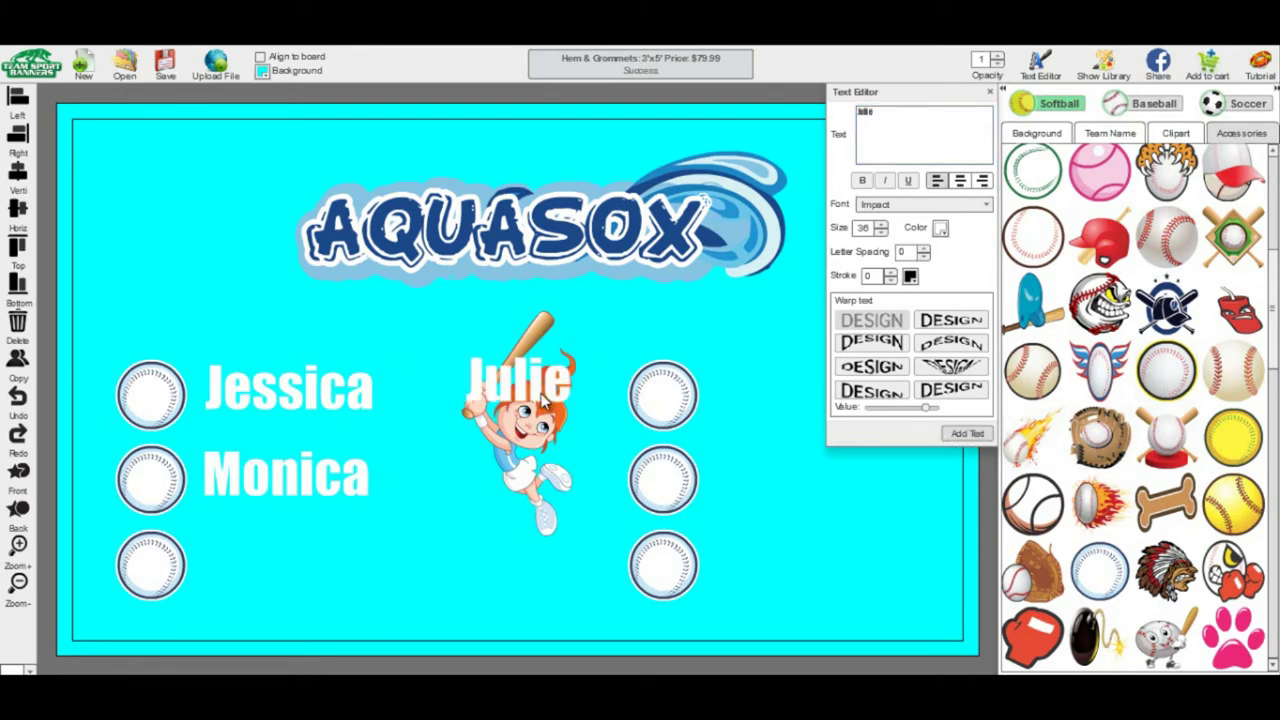
drag(544, 399, 284, 582)
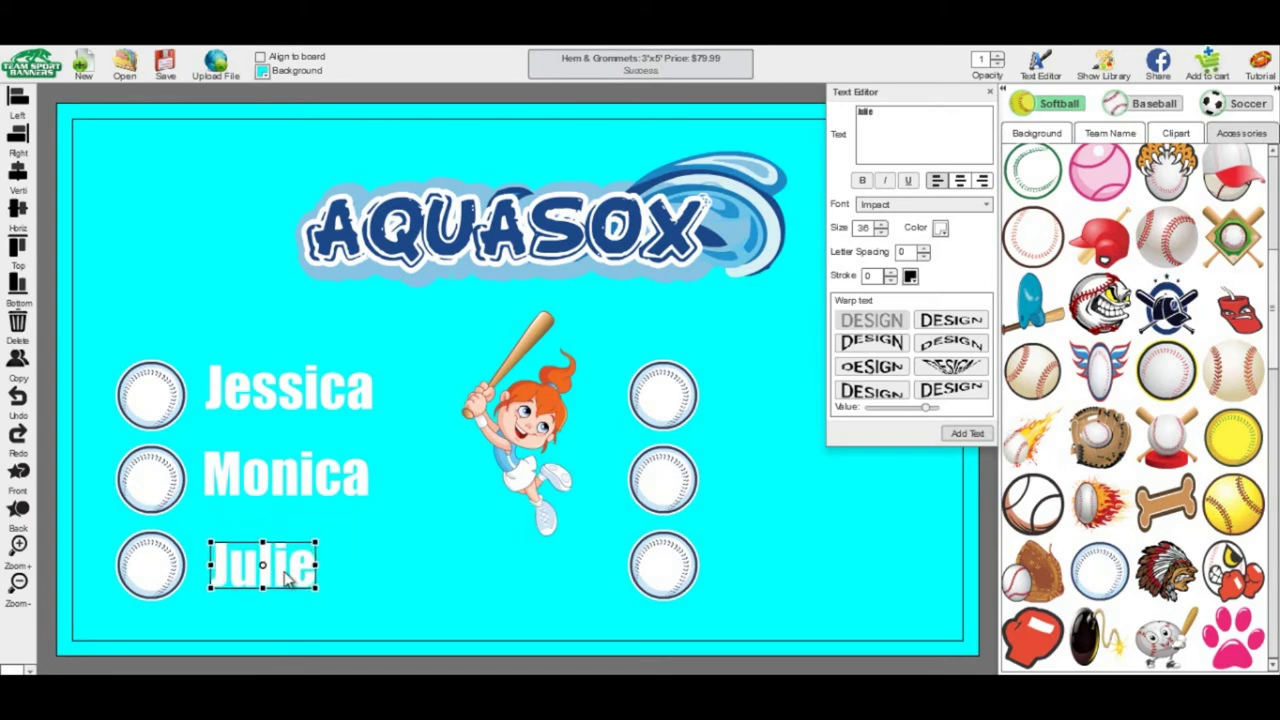
click(904, 124)
key(BackSpace)
key(BackSpace)
key(BackSpace)
key(BackSpace)
key(BackSpace)
text(Bri)
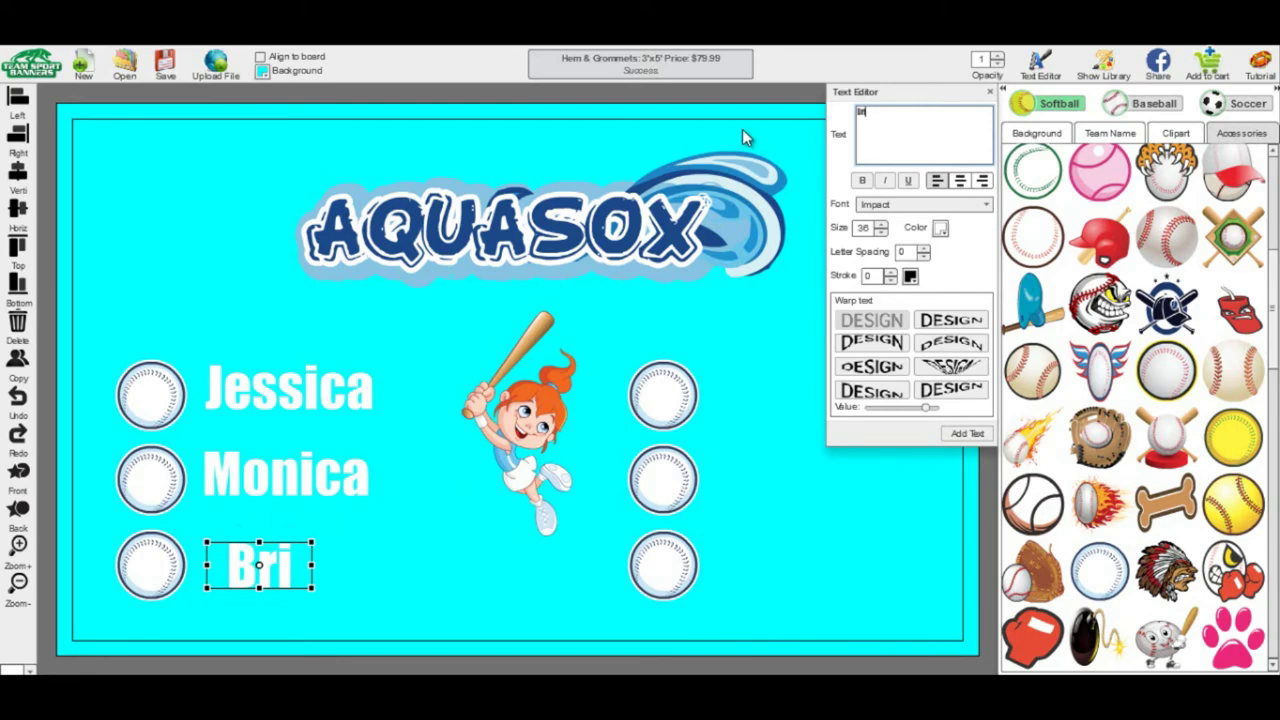
text(tt)
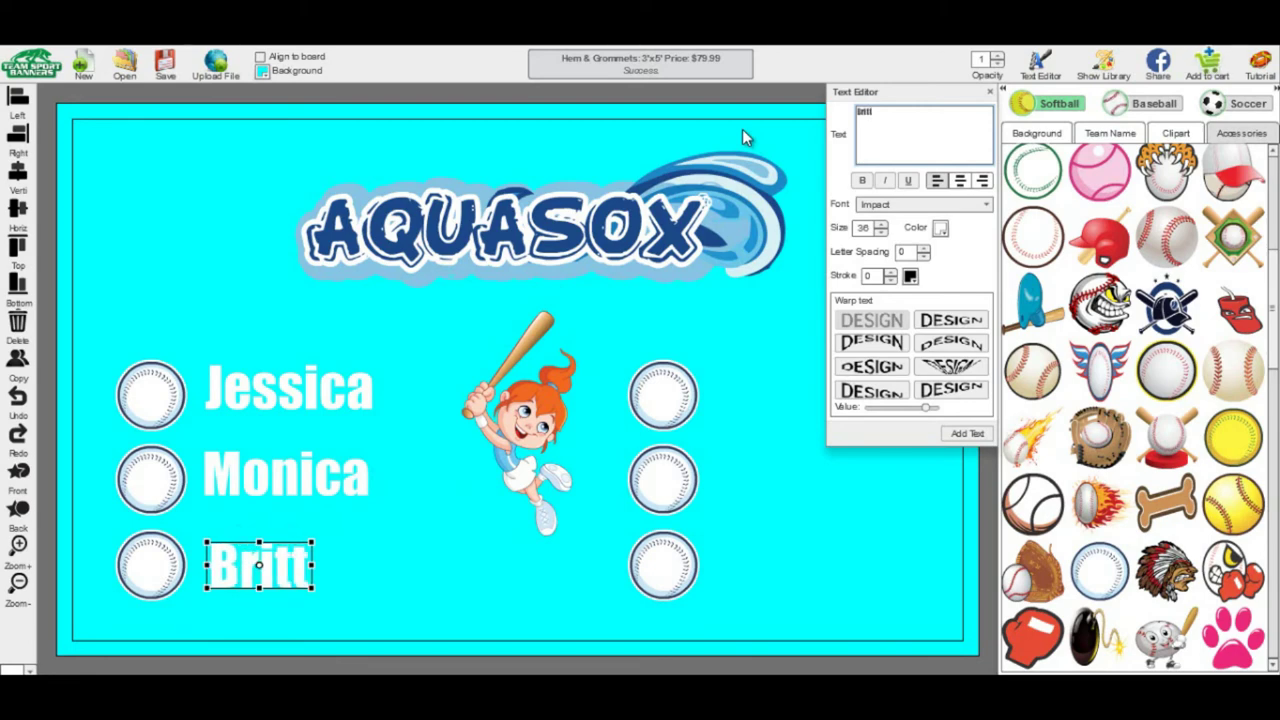
text(any)
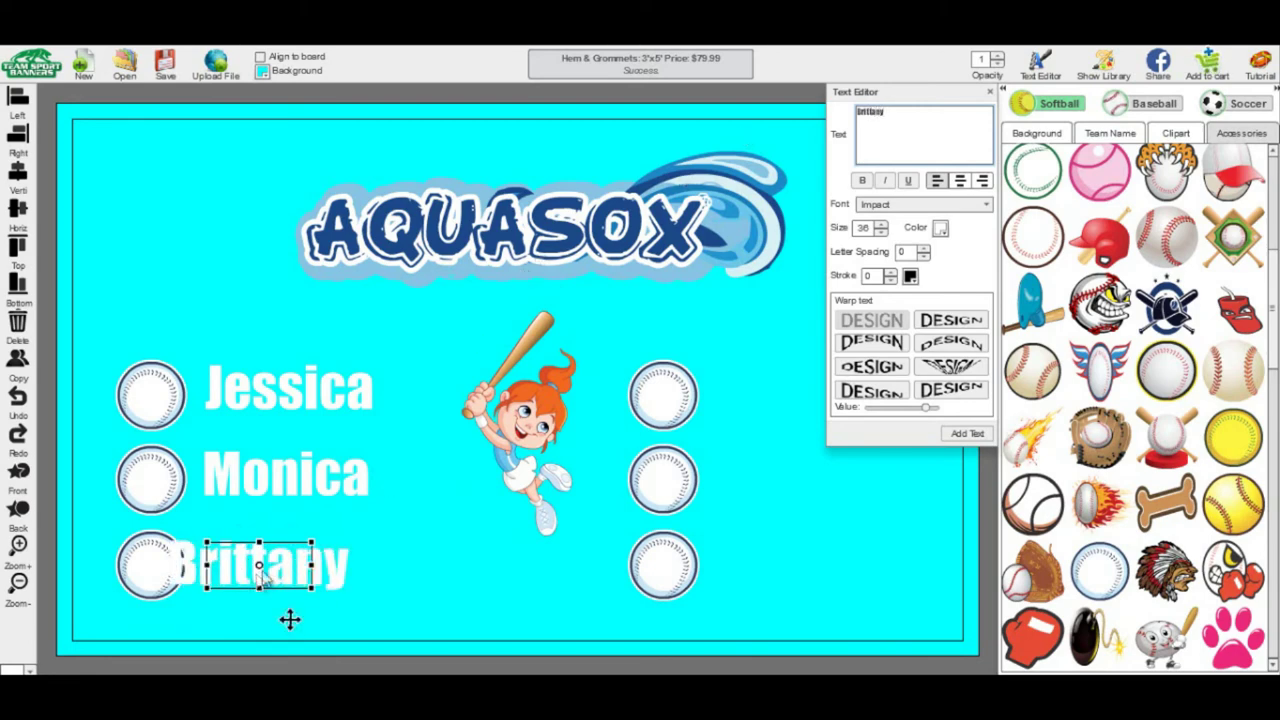
drag(293, 571, 323, 572)
click(472, 598)
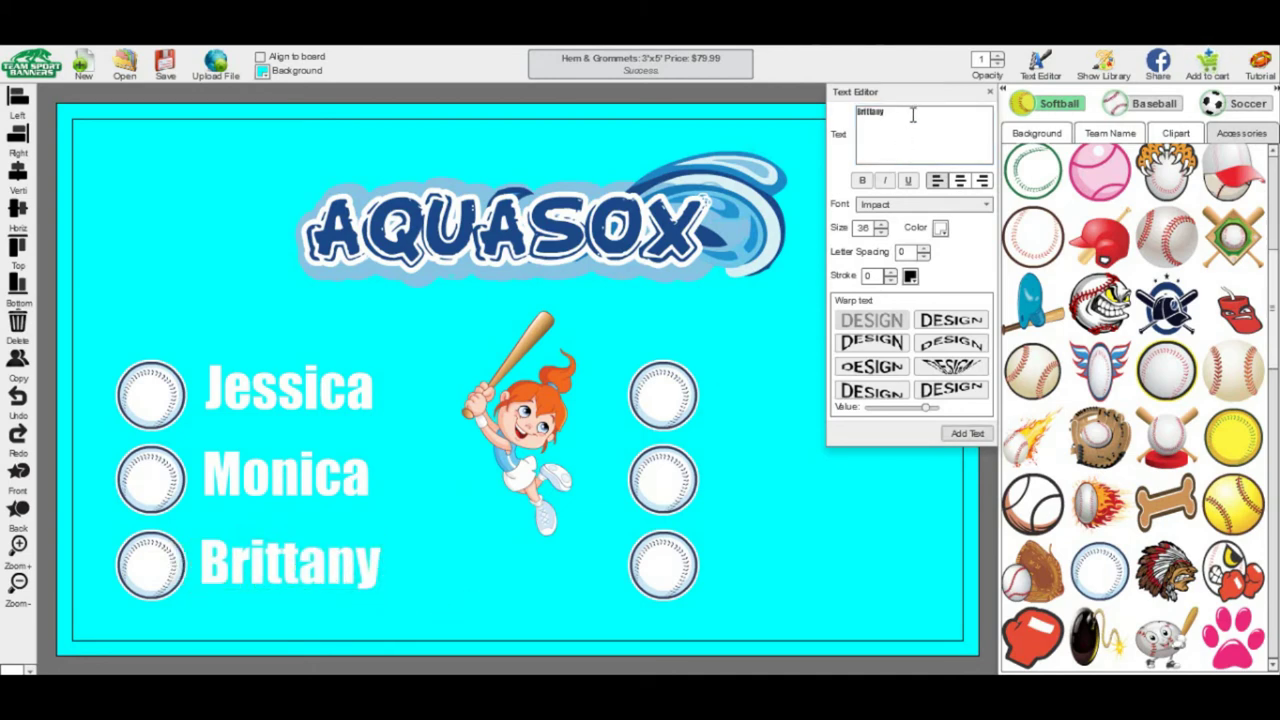
Step: Add the fourth player name beside the top right-hand baseball
drag(912, 115, 766, 106)
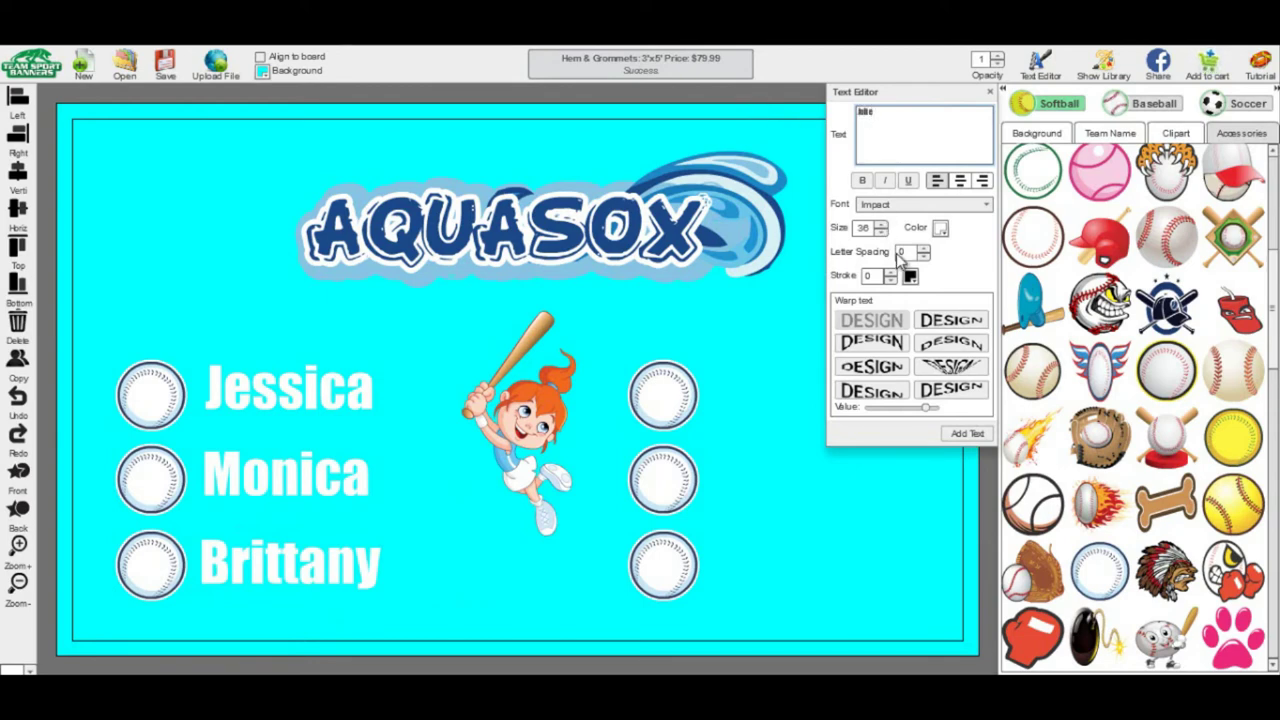
click(967, 433)
click(545, 398)
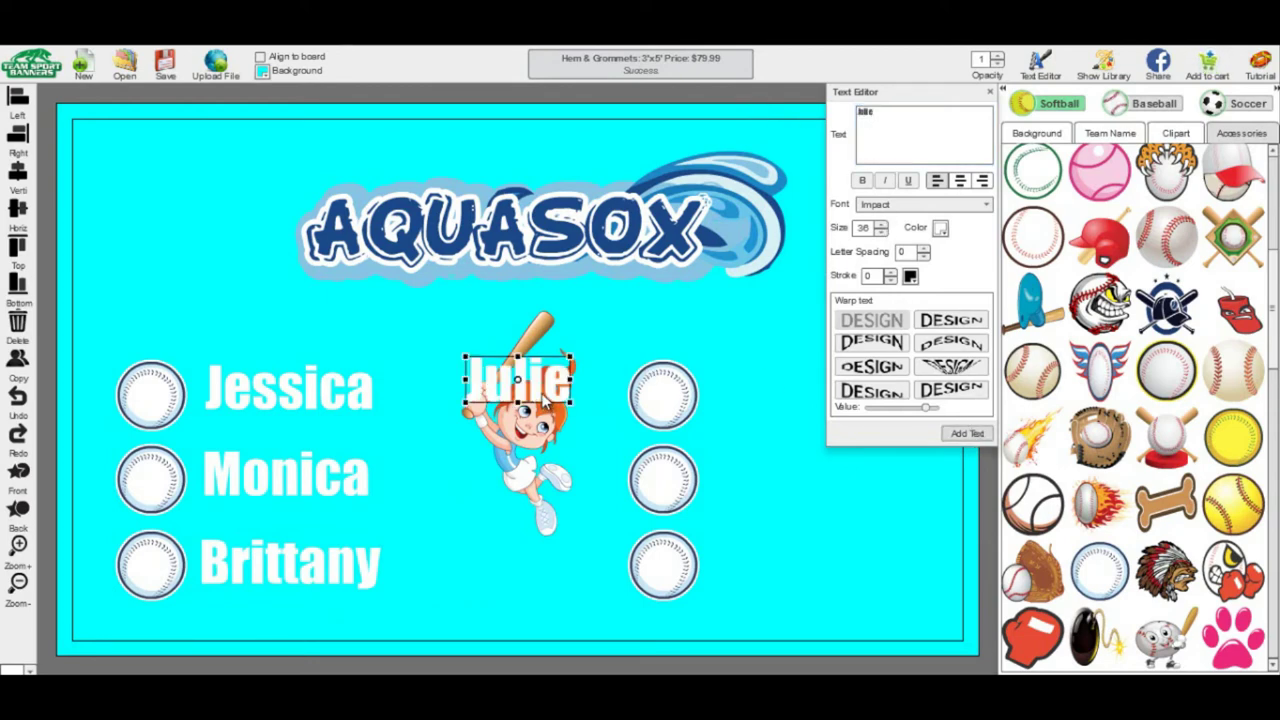
drag(545, 397, 797, 407)
click(792, 512)
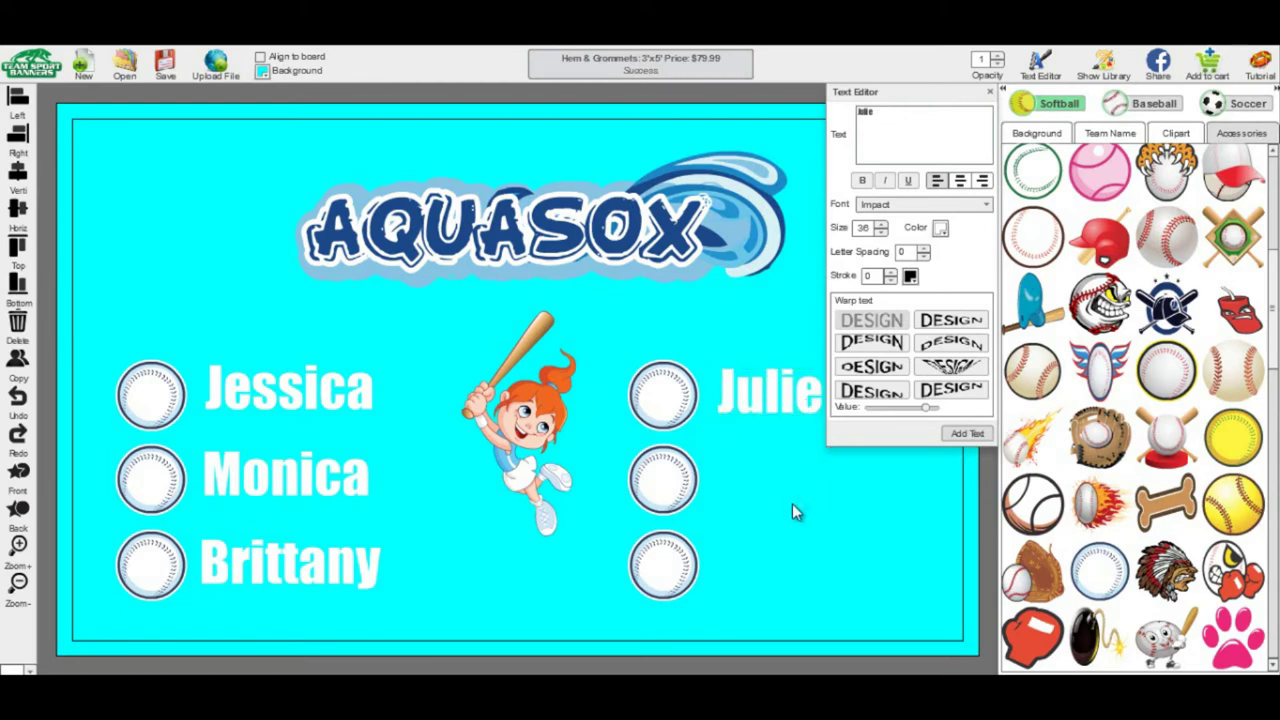
Step: Add the fifth player name beside the middle right-hand ball and hide the clipart library
drag(932, 111, 780, 110)
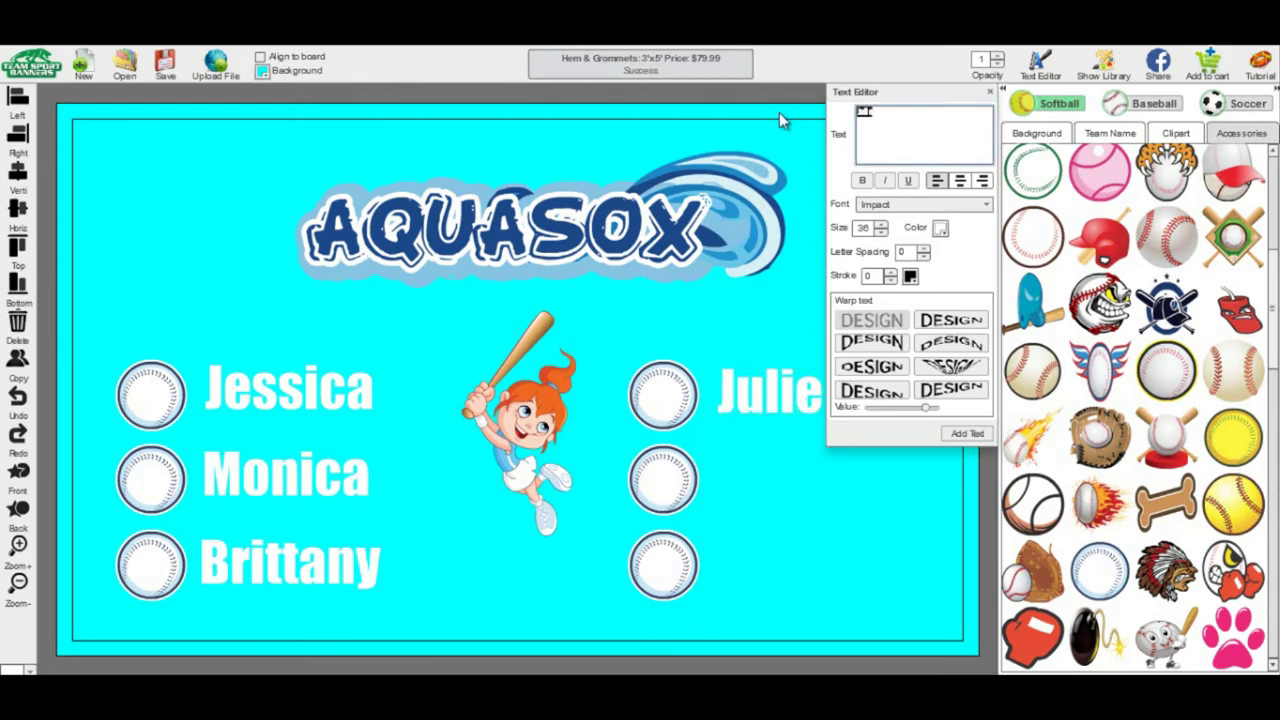
text(Katie)
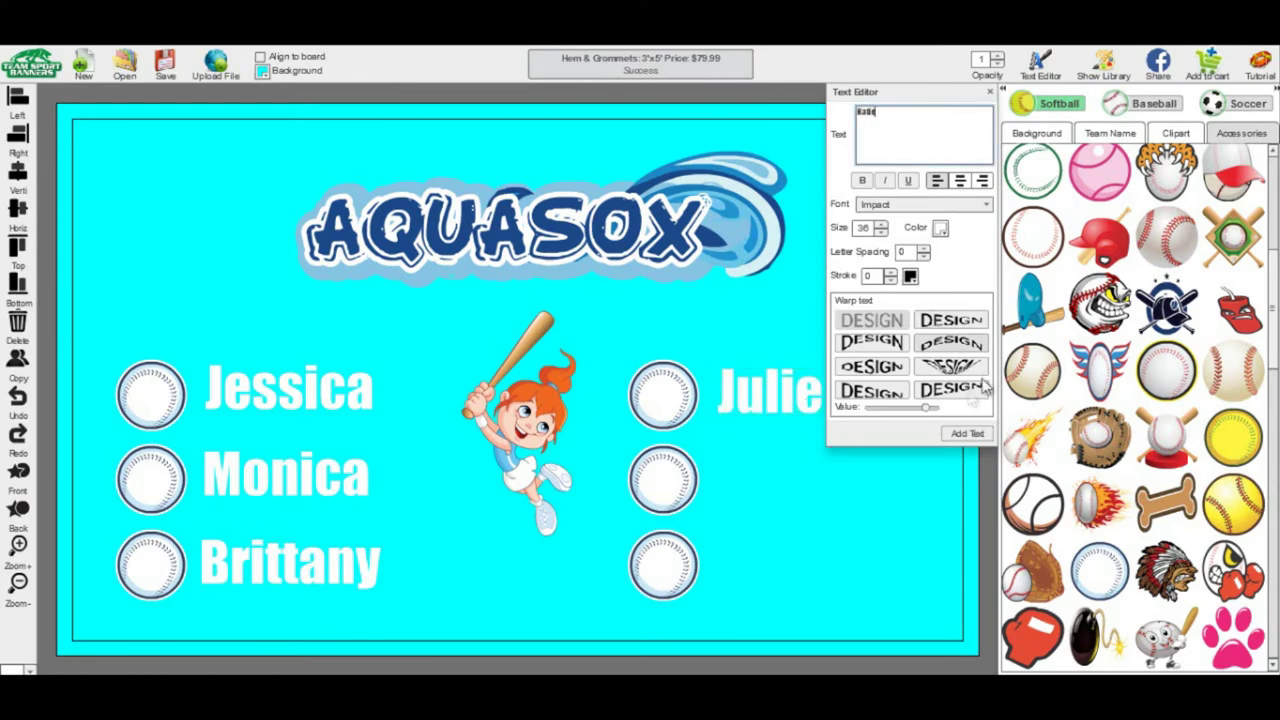
click(967, 433)
click(541, 396)
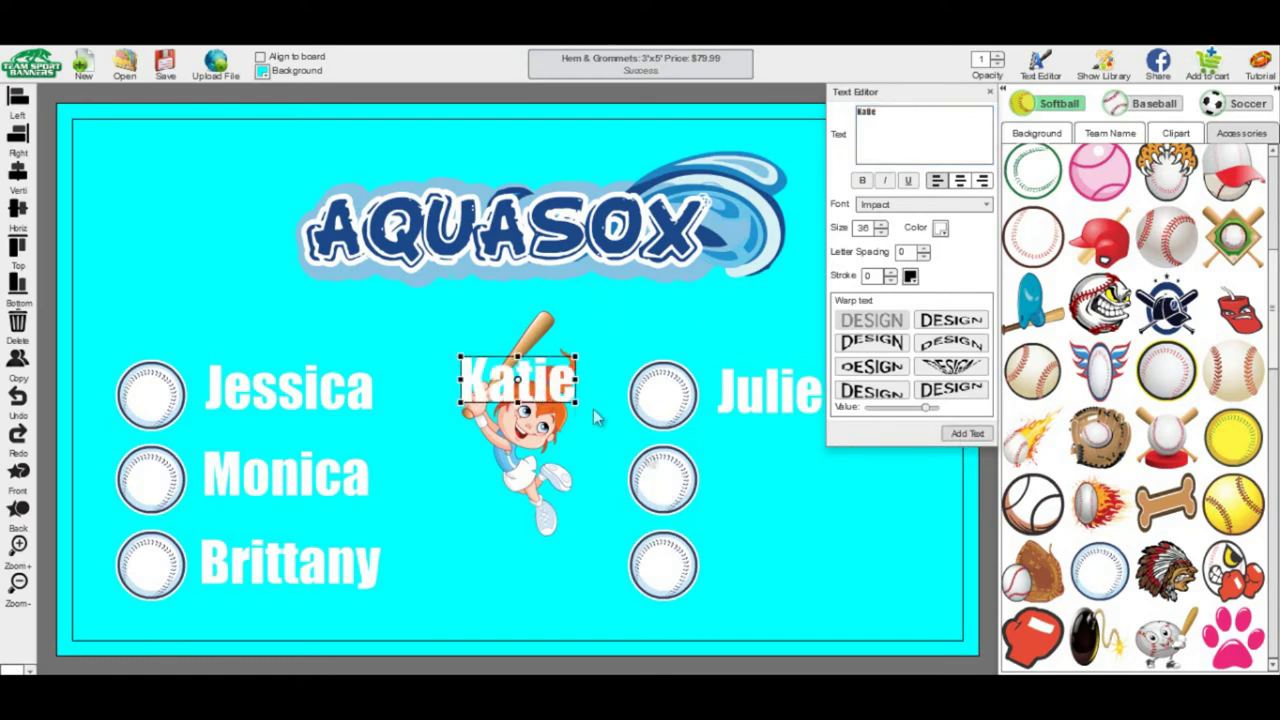
drag(595, 418, 812, 488)
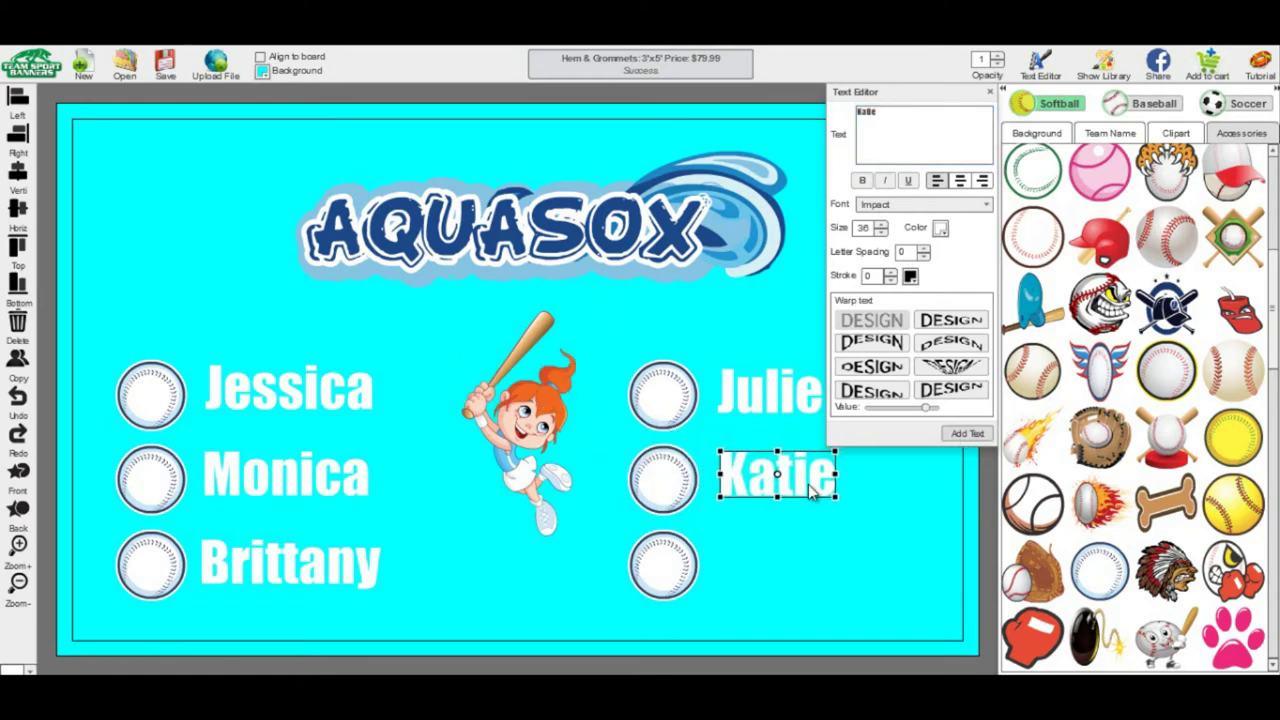
click(955, 500)
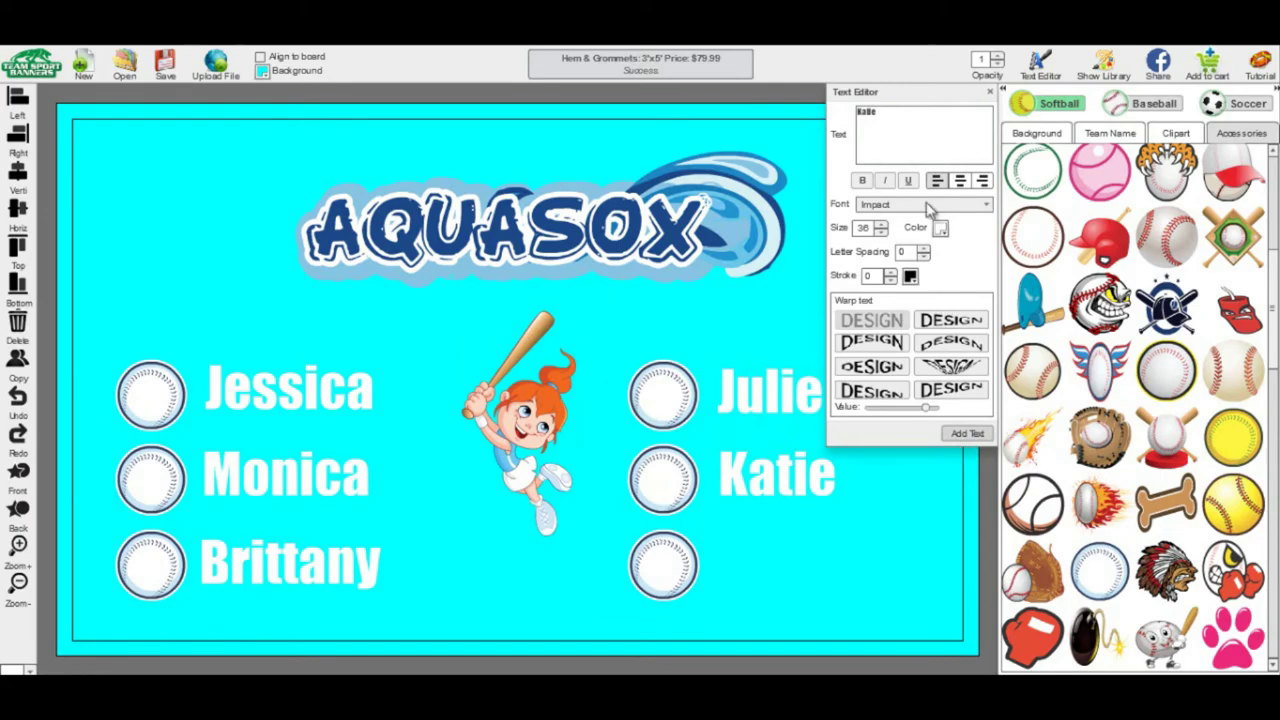
double_click(931, 110)
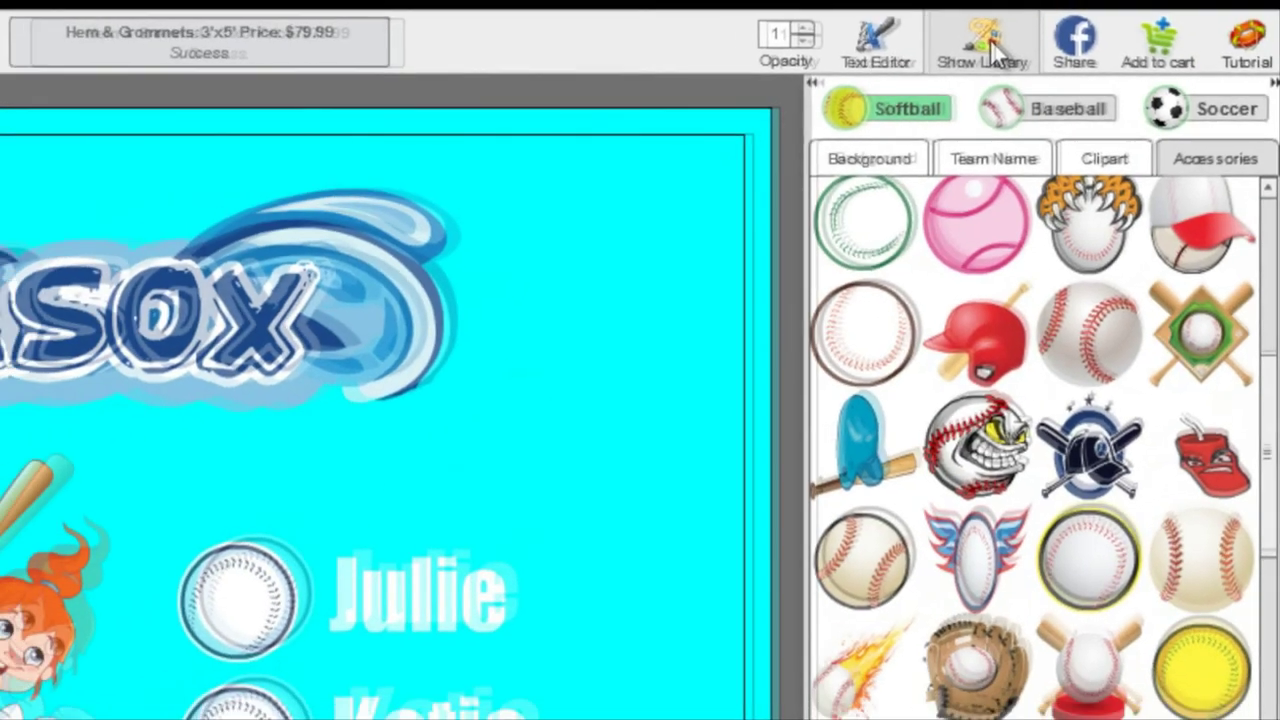
click(990, 39)
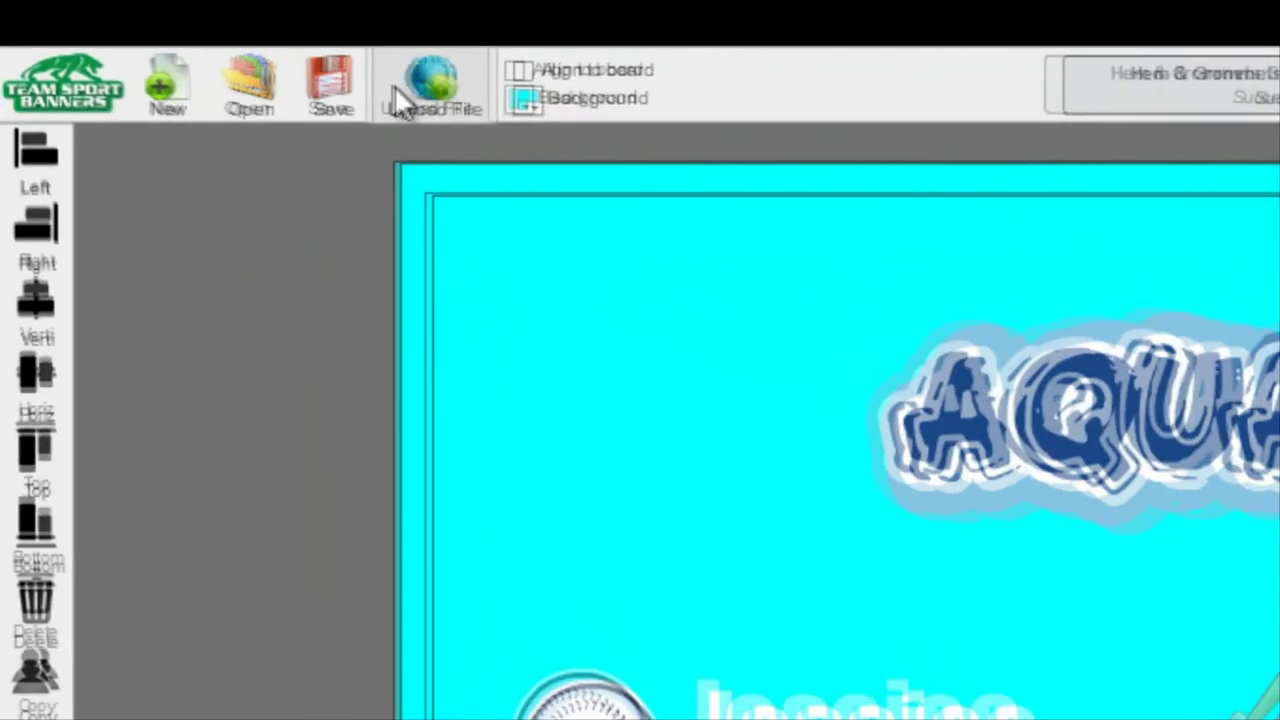
Step: Upload the girl-baseball photo from the computer into the banner
click(215, 65)
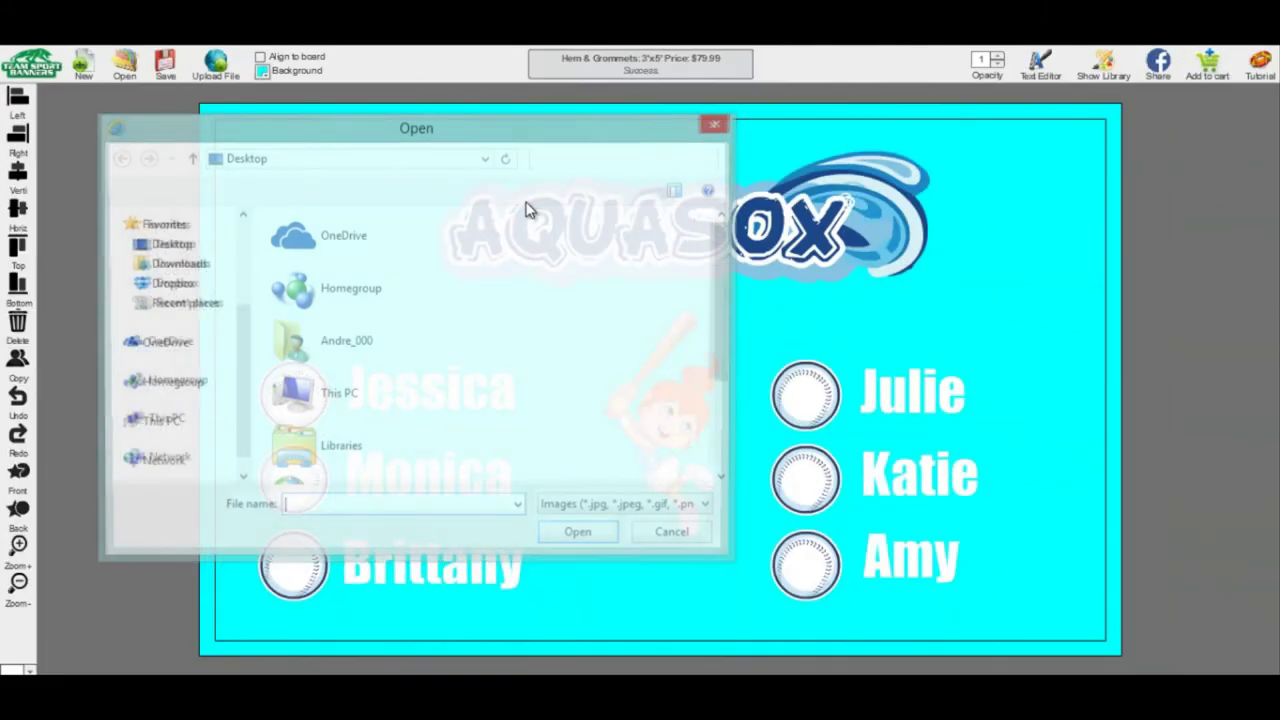
drag(719, 326, 714, 408)
click(420, 422)
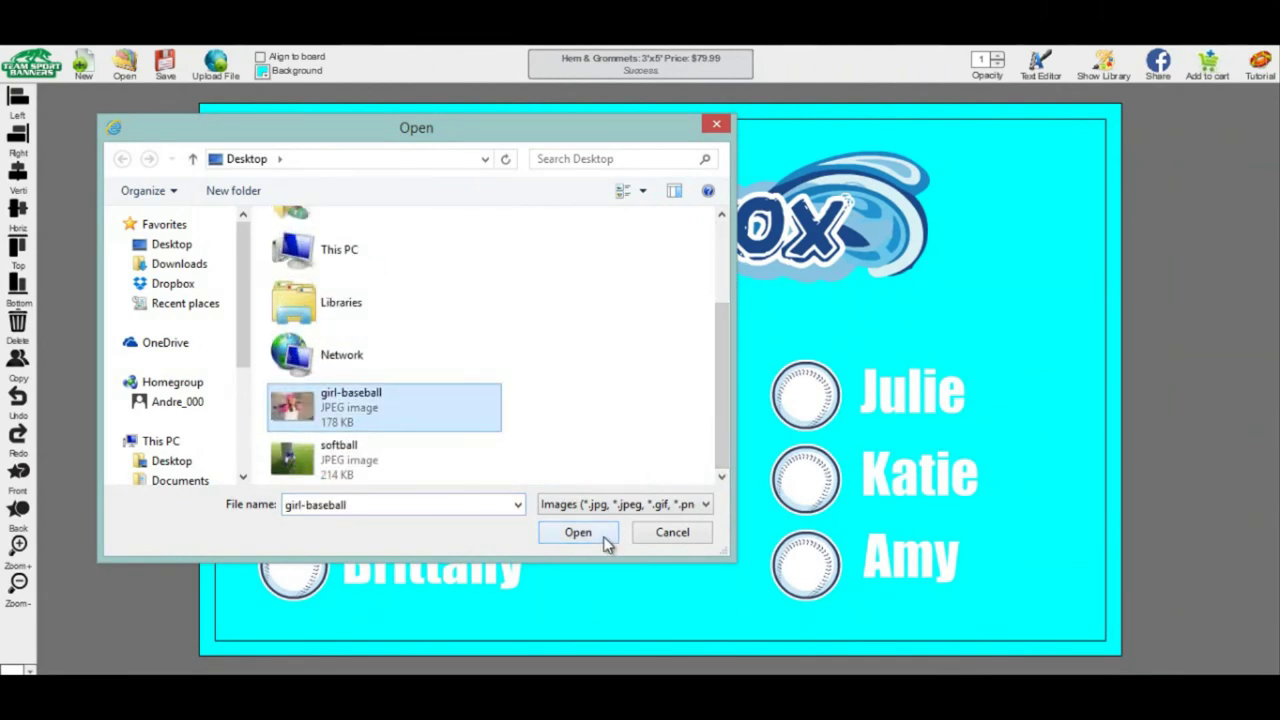
click(606, 538)
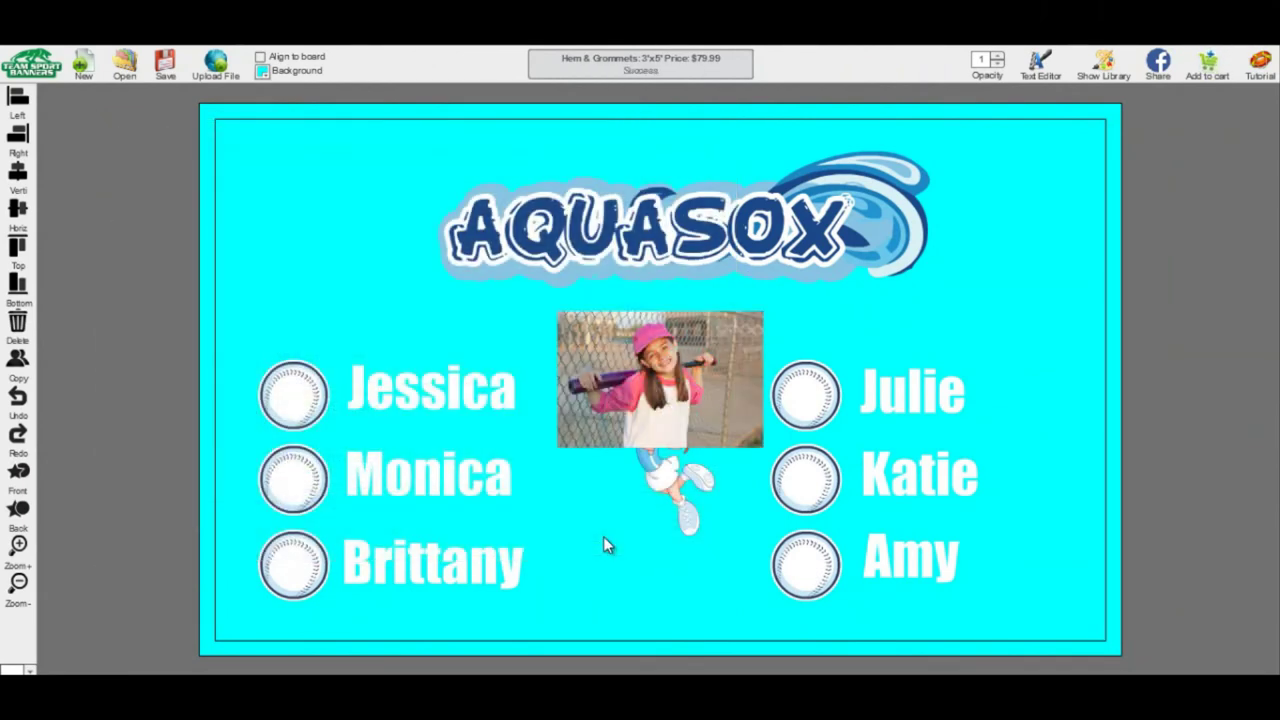
Step: Enlarge the photo to fill the top-left corner and move the AQUASOX logo right beside it
click(720, 417)
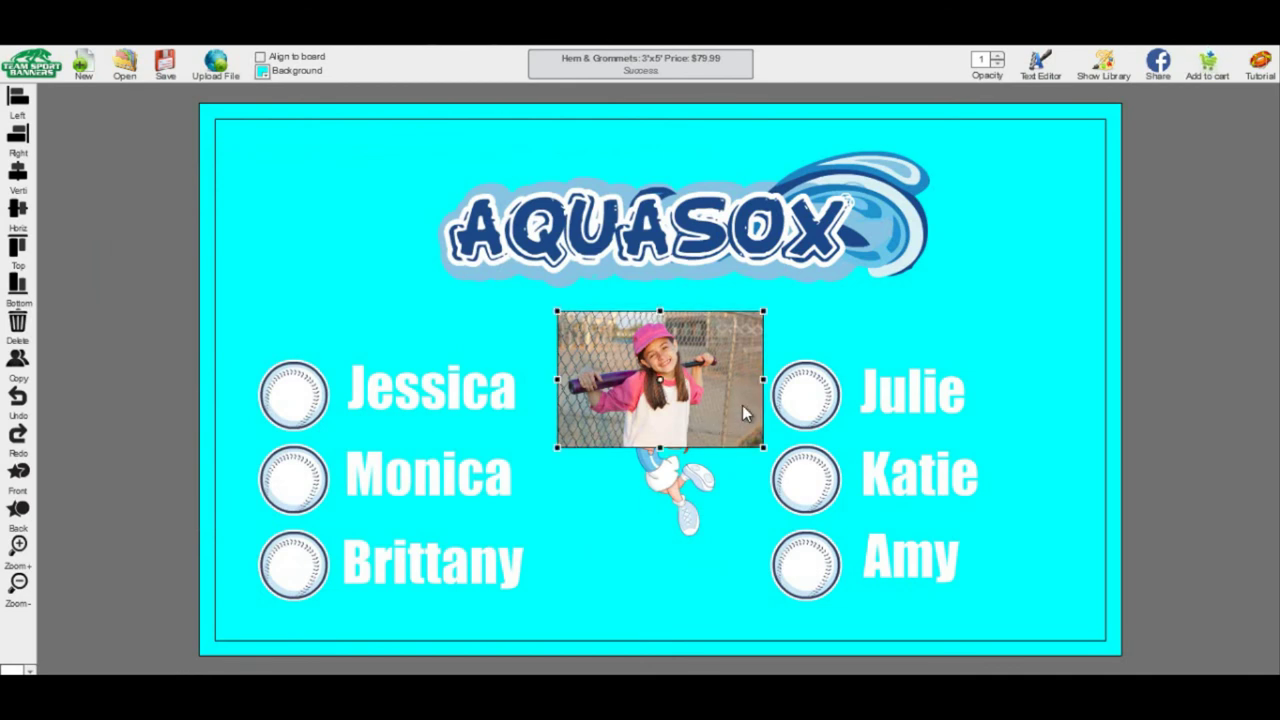
drag(742, 405, 414, 225)
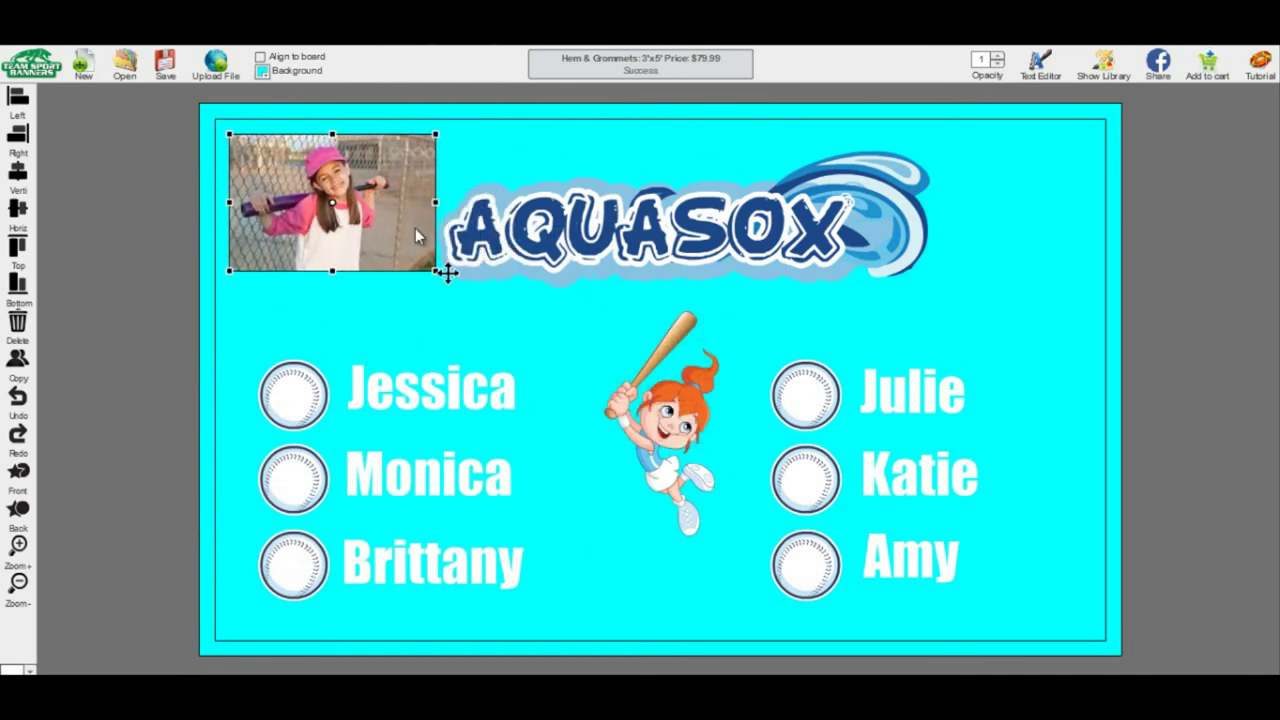
drag(480, 313, 503, 320)
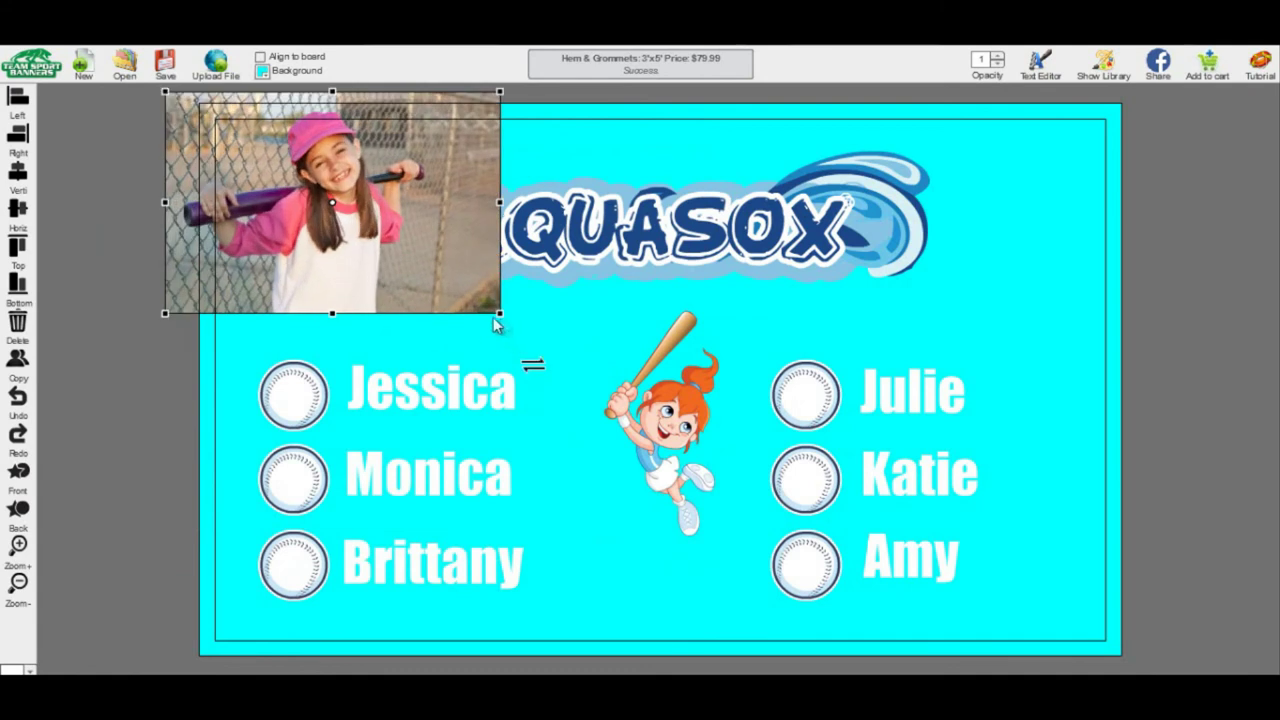
drag(470, 280, 500, 295)
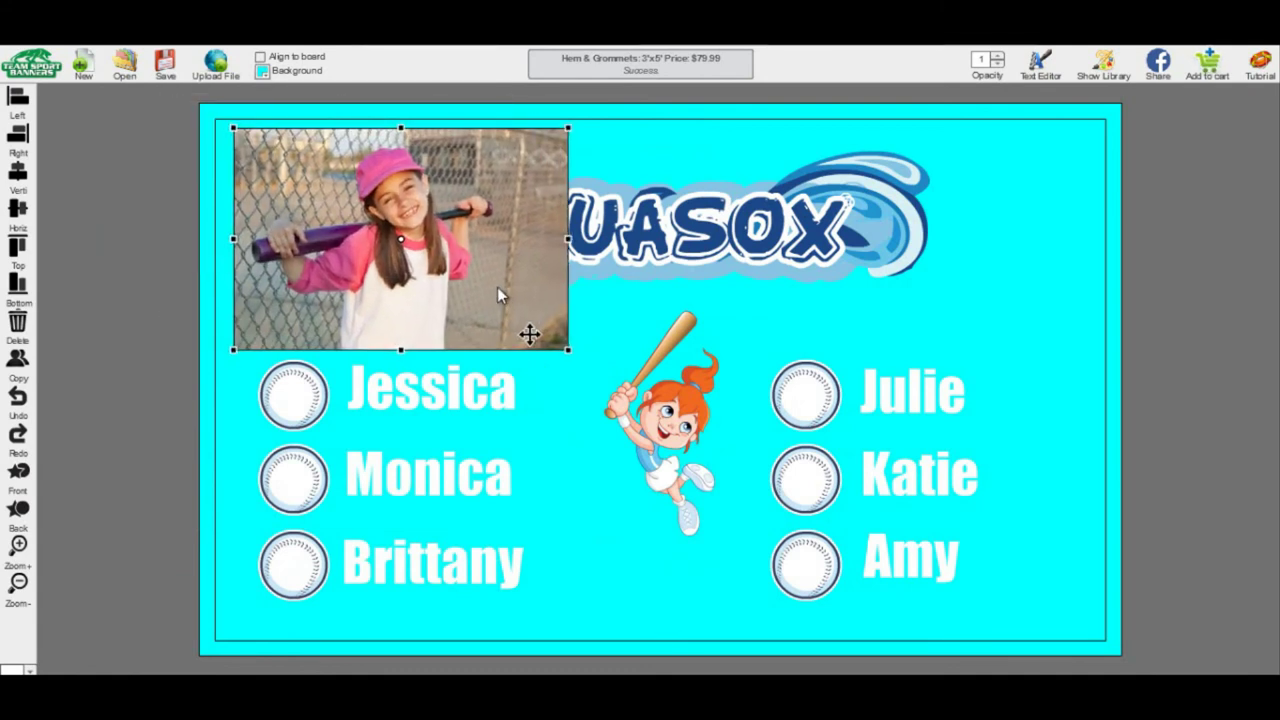
click(643, 254)
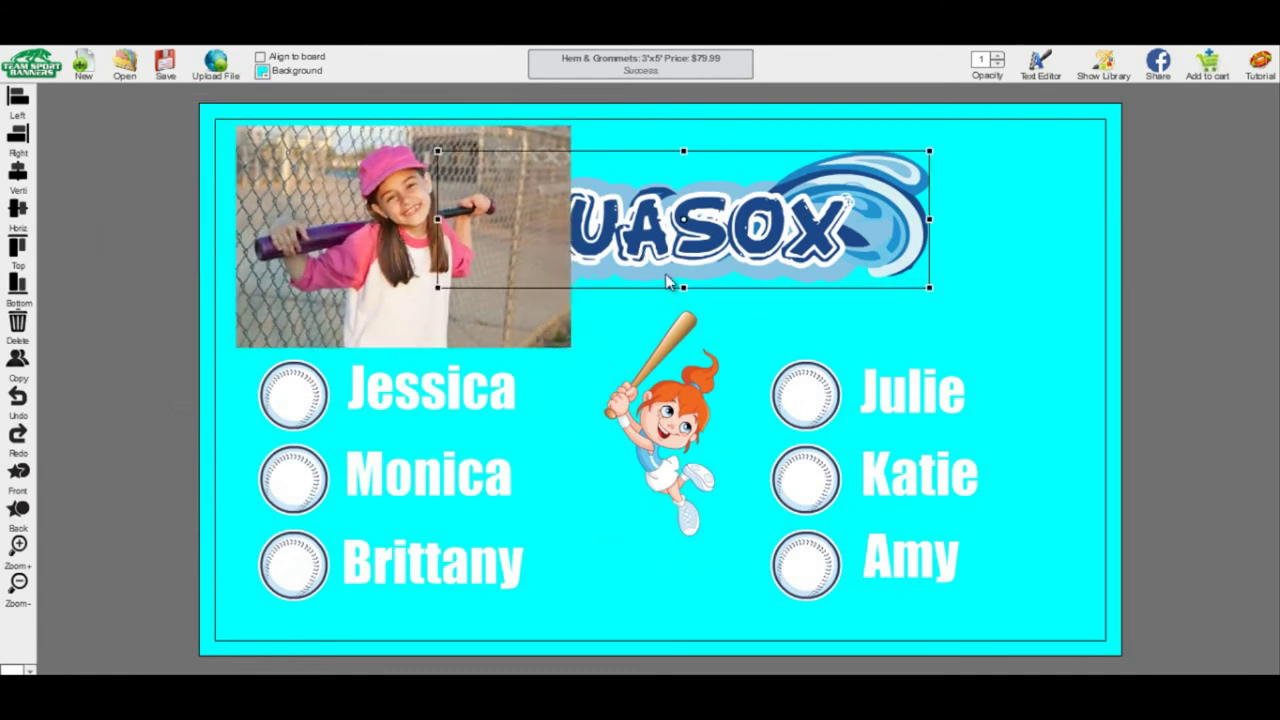
drag(677, 251, 827, 255)
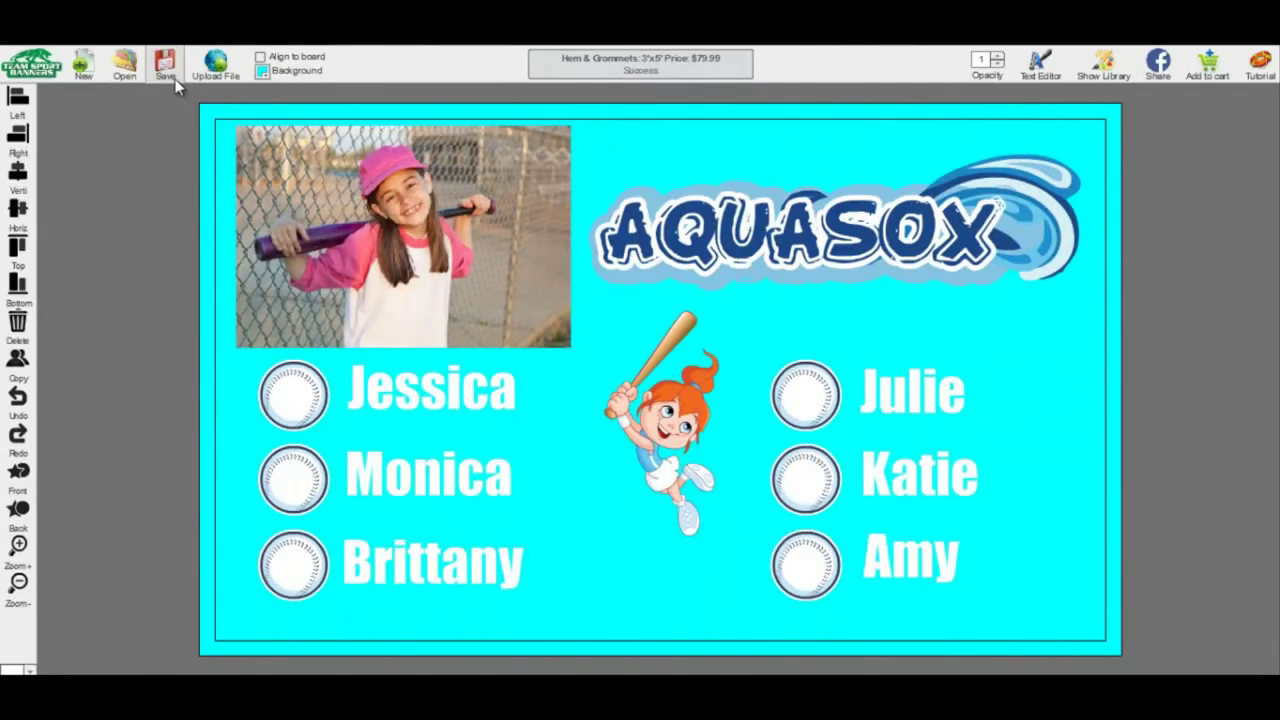
Step: Save the design to the Desktop as 'aquasox' and add the banner to the cart
click(260, 72)
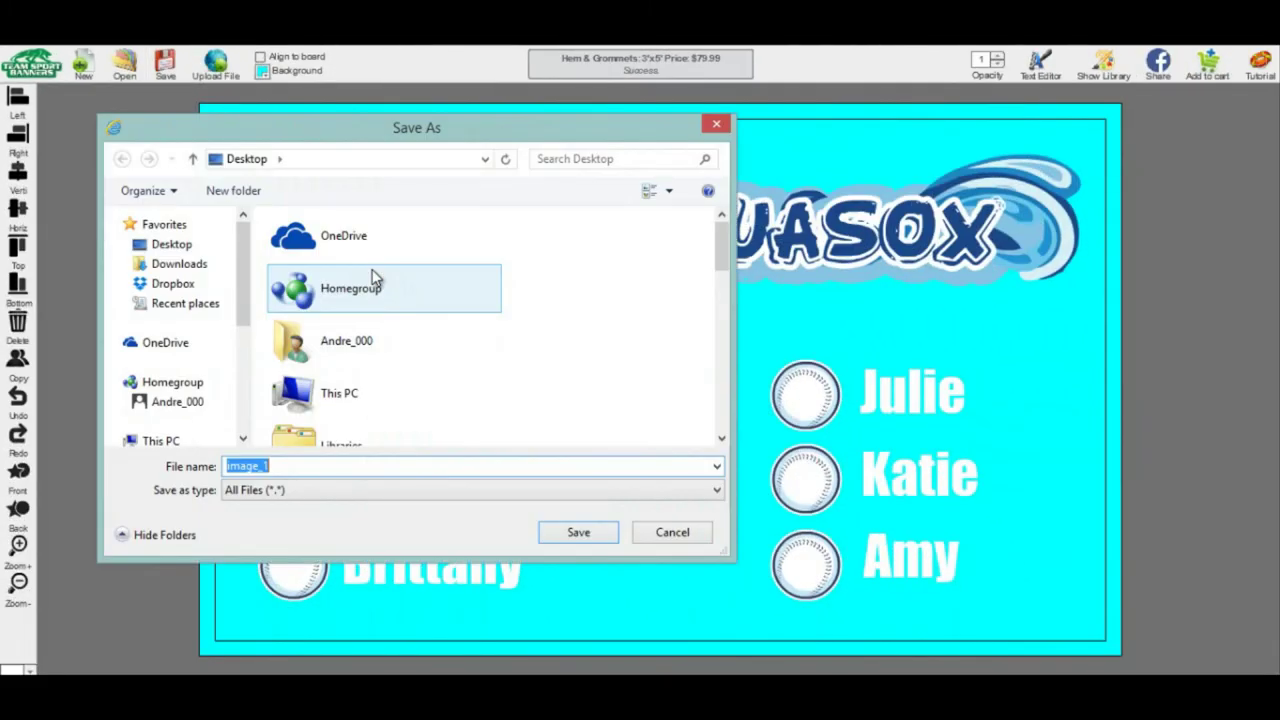
click(190, 246)
click(288, 465)
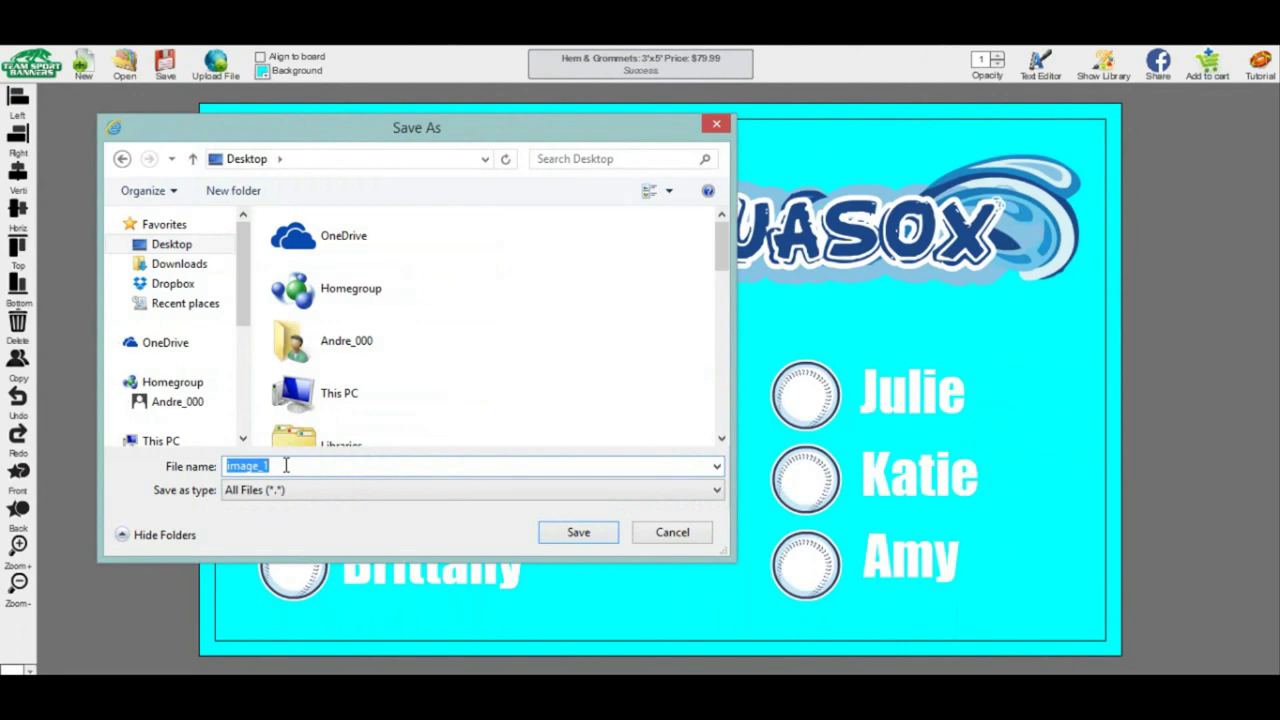
text(aqua)
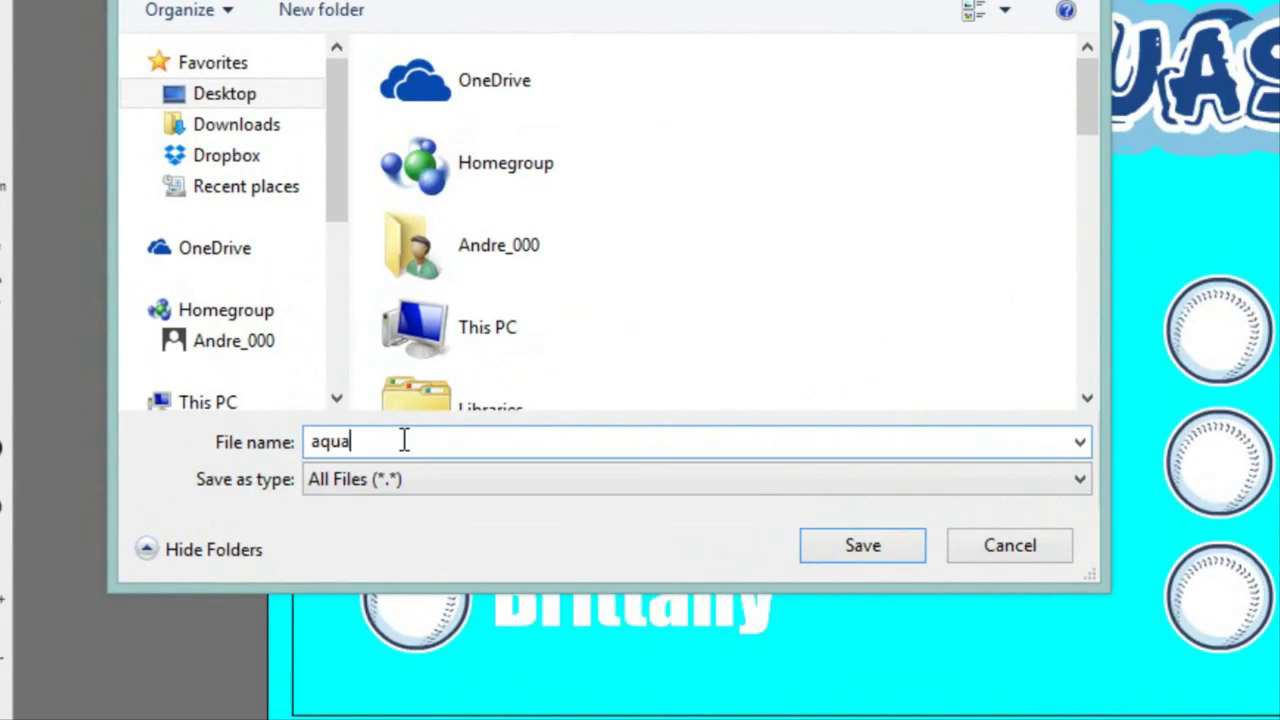
text(s)
text(ox)
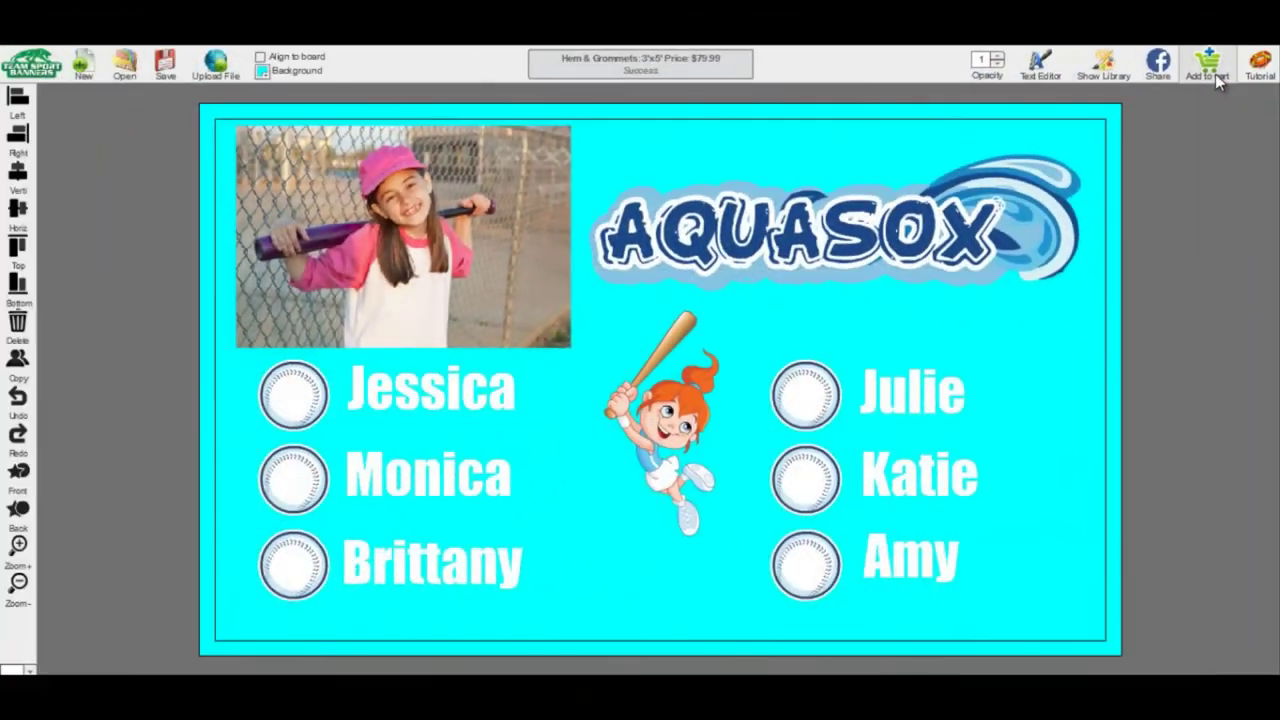
click(1215, 74)
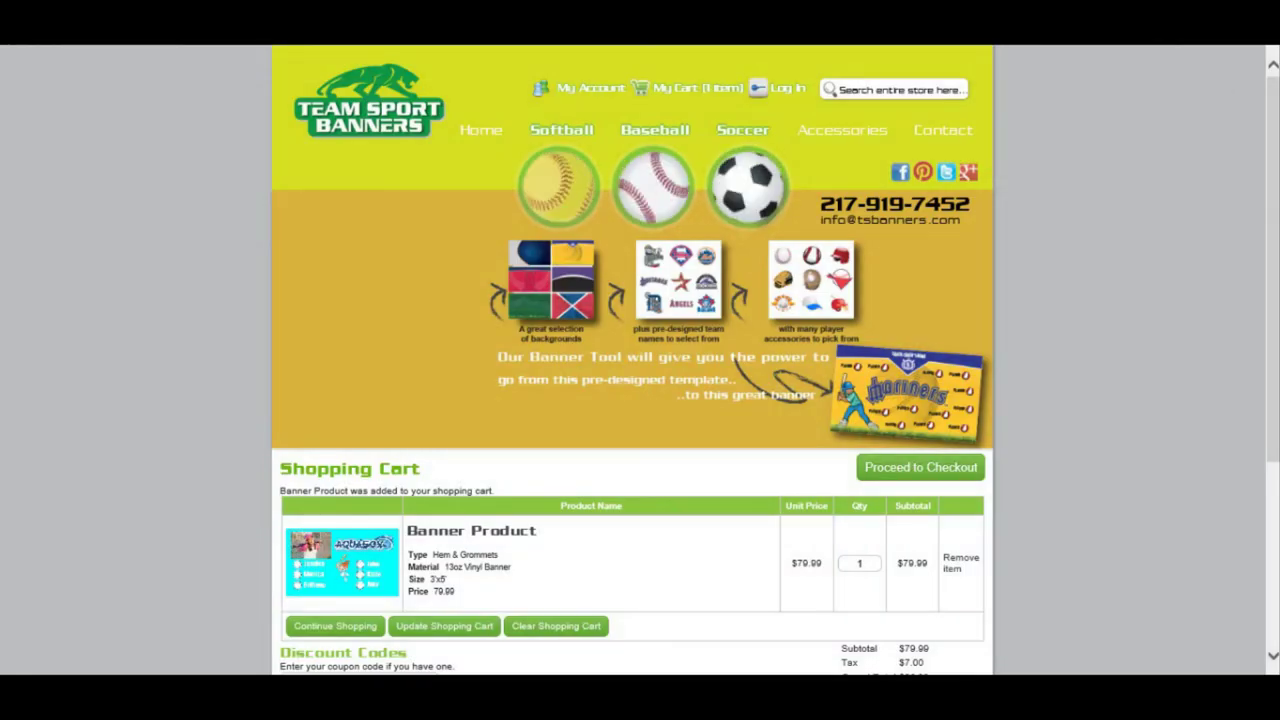
Step: Check the cart totals for the $79.99 3'x5' banner, then open its product thumbnail
drag(1274, 112, 1272, 258)
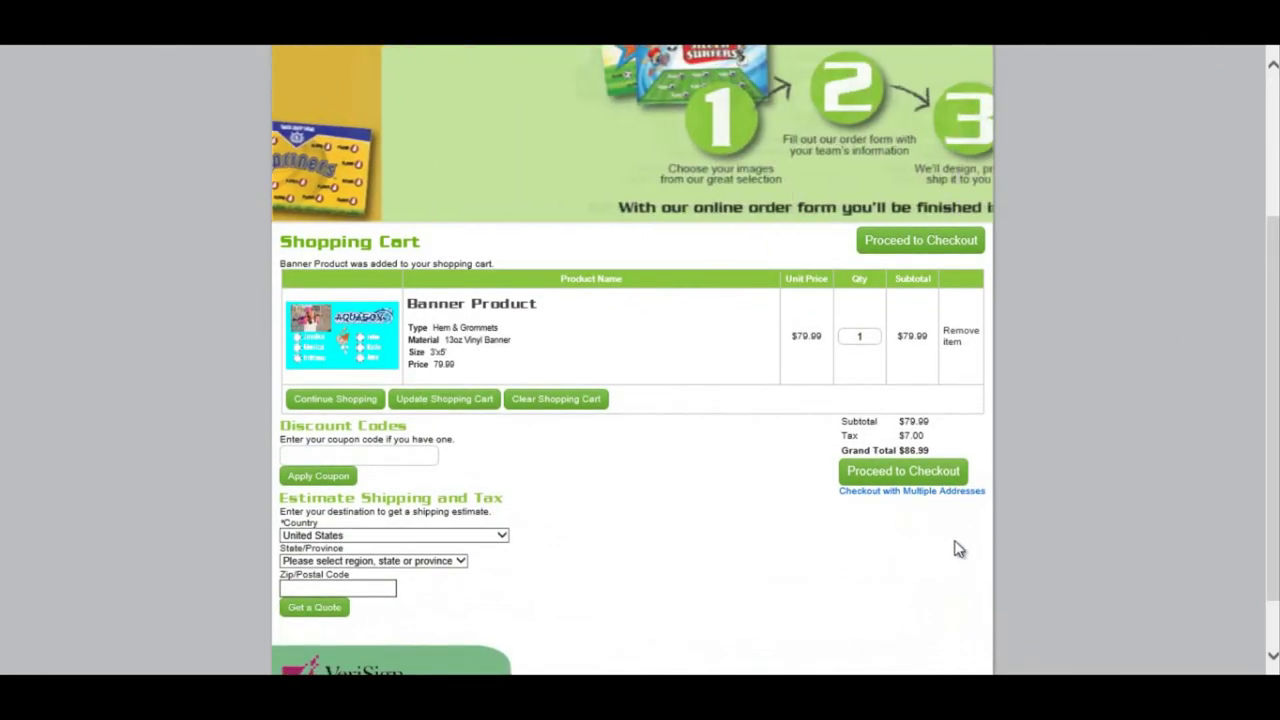
click(380, 356)
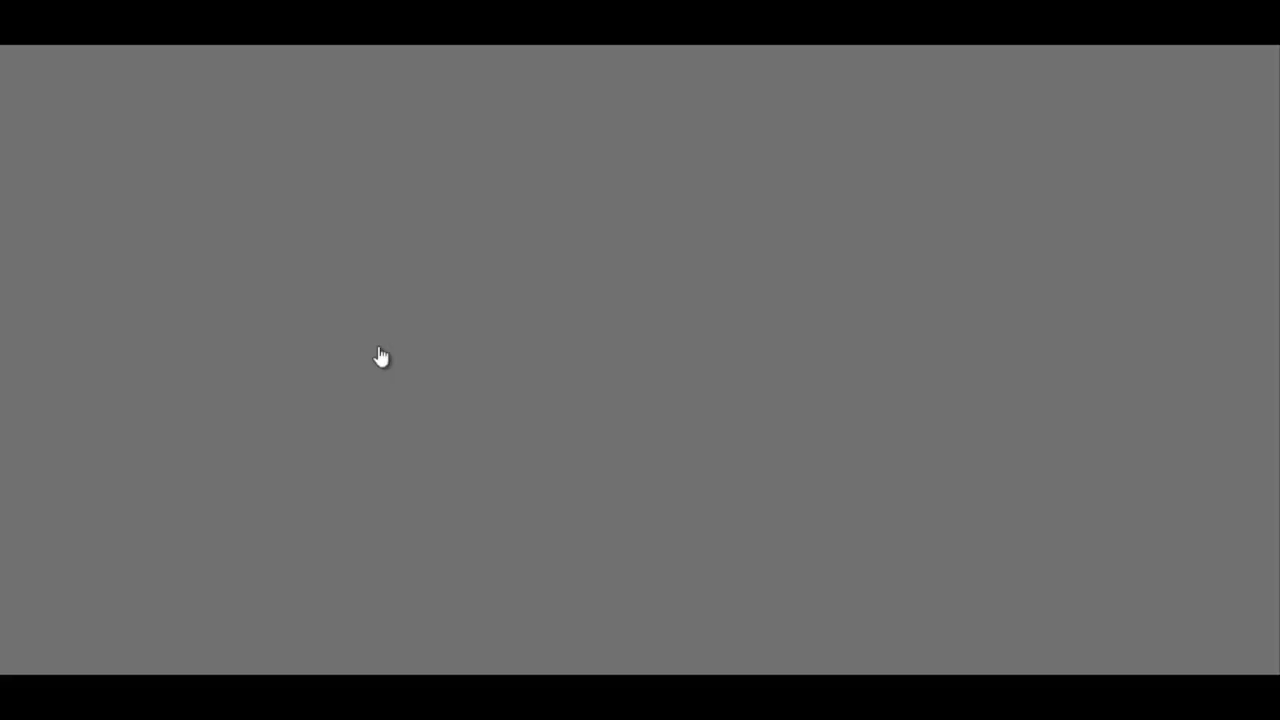